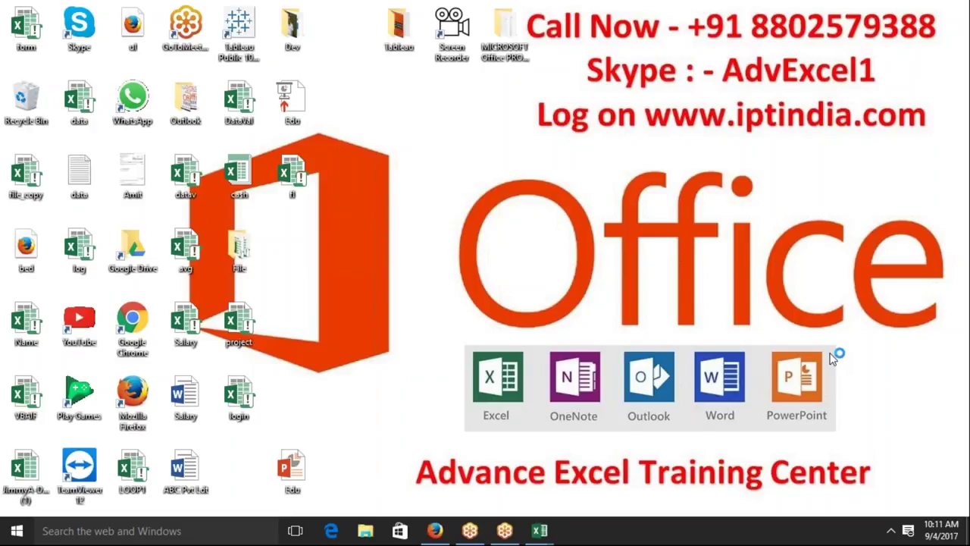
# Open the data workbook and insert a PivotTable of the data on a new sheet
pyautogui.moveTo(540, 538)
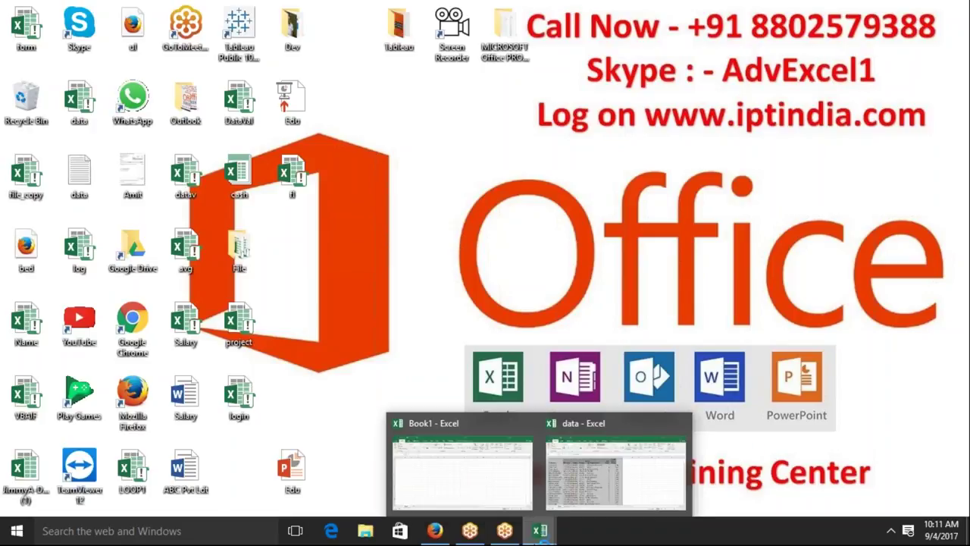
pyautogui.click(588, 485)
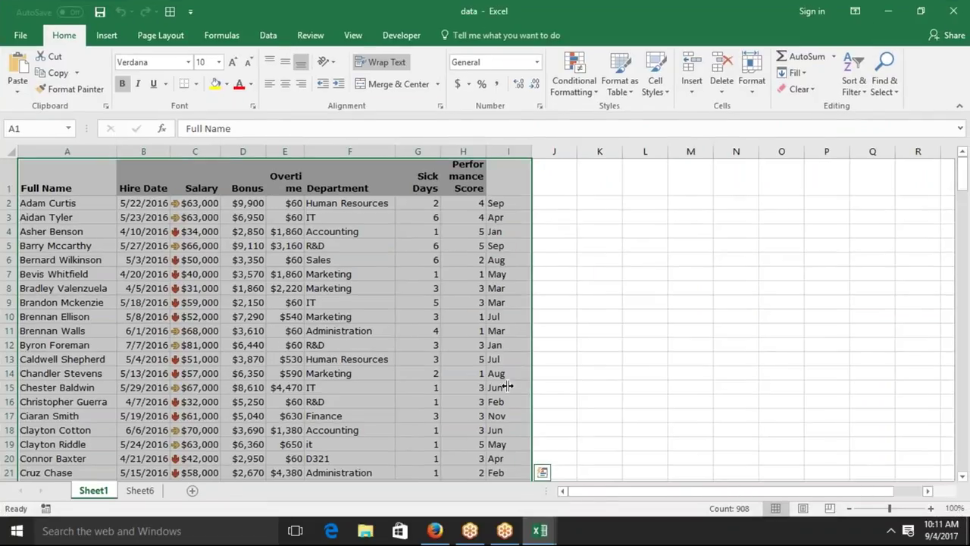
pyautogui.click(463, 330)
pyautogui.click(103, 169)
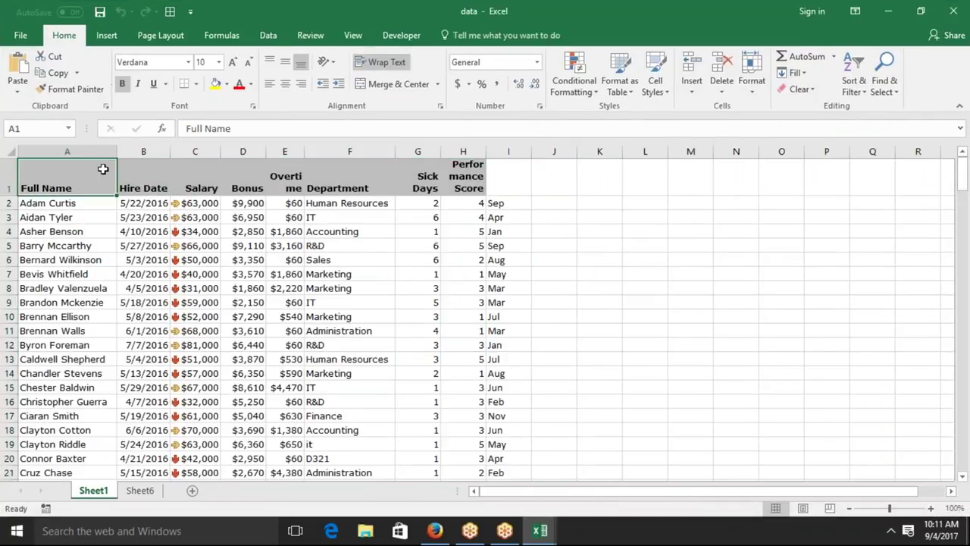
pyautogui.click(117, 37)
pyautogui.click(10, 89)
pyautogui.click(421, 424)
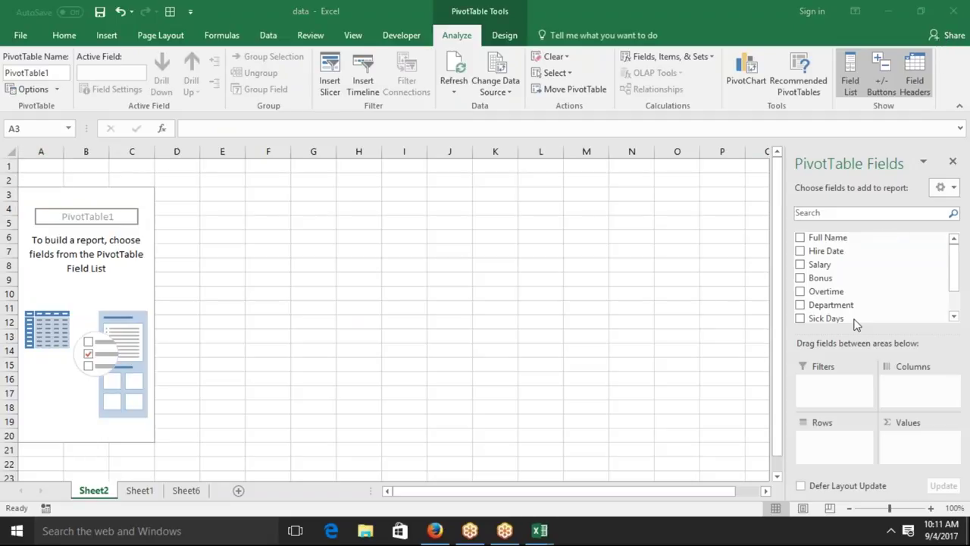
# Put Performance Score in Rows and count Full Name and Salary as values
pyautogui.click(957, 282)
pyautogui.moveTo(956, 277); pyautogui.dragTo(957, 294)
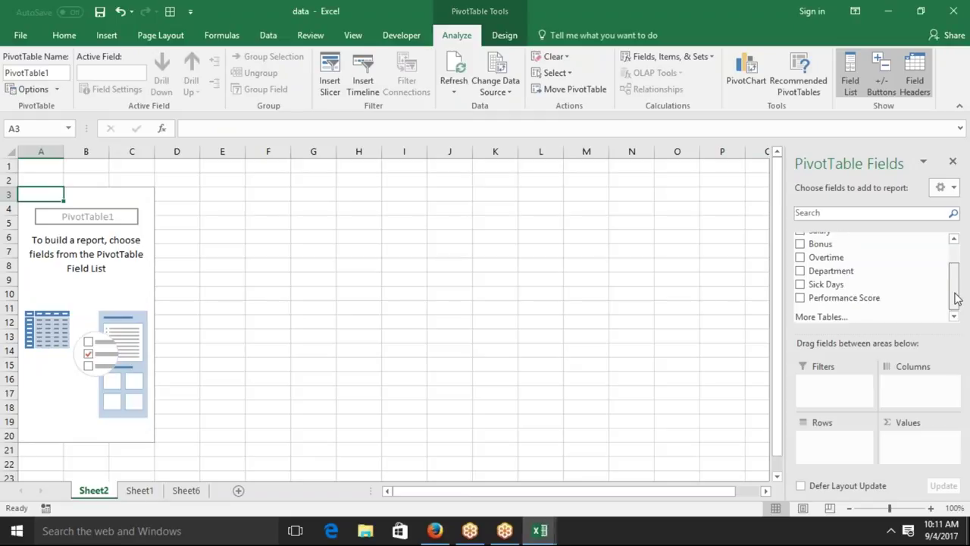
pyautogui.moveTo(889, 304); pyautogui.dragTo(860, 466)
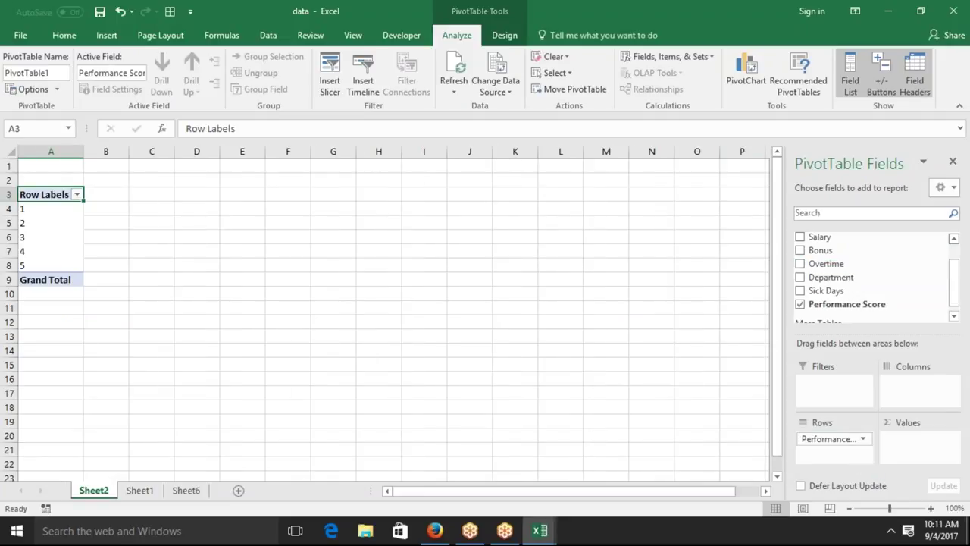
pyautogui.moveTo(957, 278); pyautogui.dragTo(956, 254)
pyautogui.moveTo(883, 237); pyautogui.dragTo(917, 443)
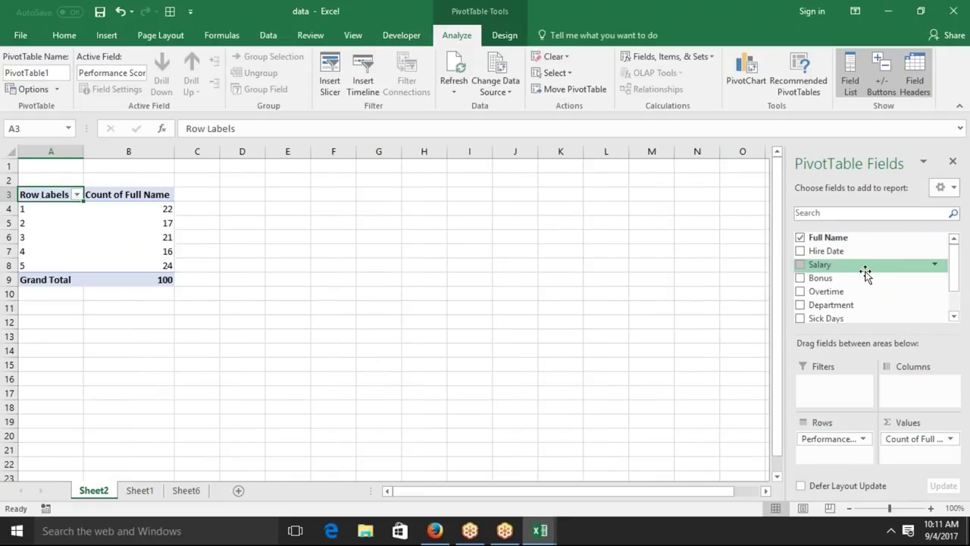
pyautogui.moveTo(865, 273); pyautogui.dragTo(919, 458)
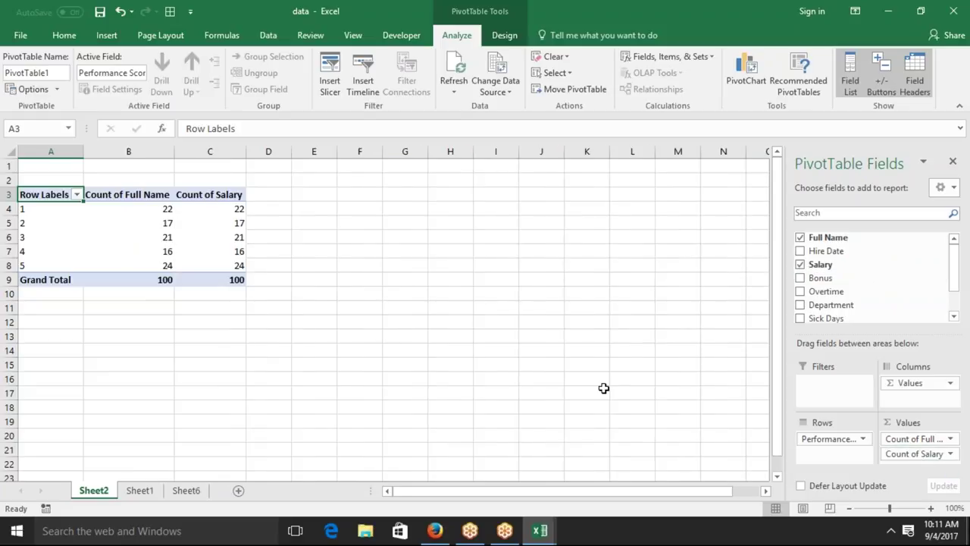
# Change Count of Salary to Sum of Salary and put Department in the Filters area
pyautogui.doubleClick(210, 193)
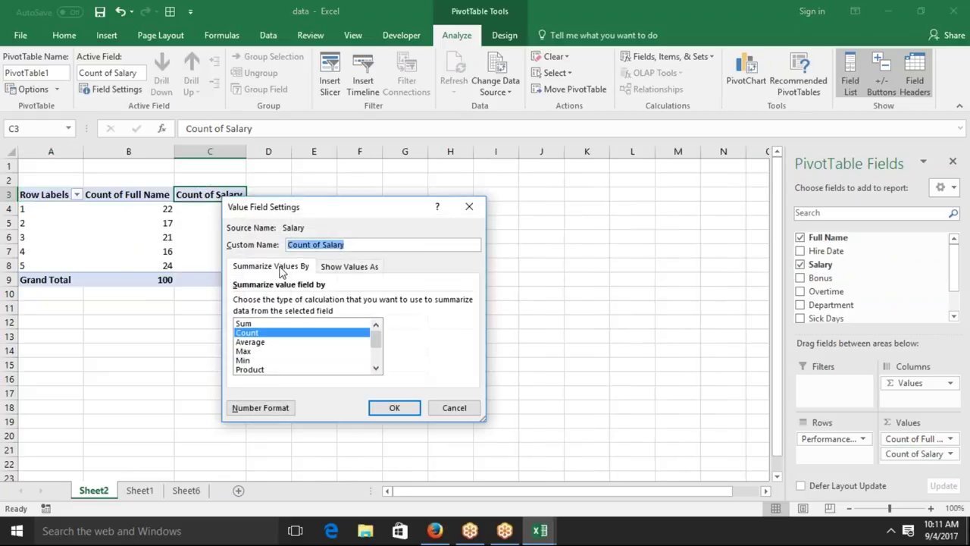
pyautogui.click(273, 322)
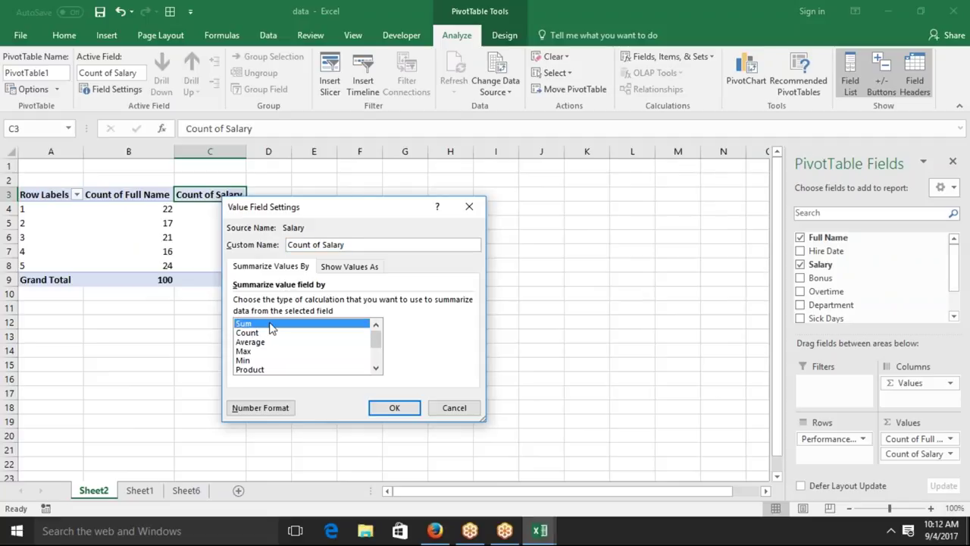
pyautogui.click(416, 412)
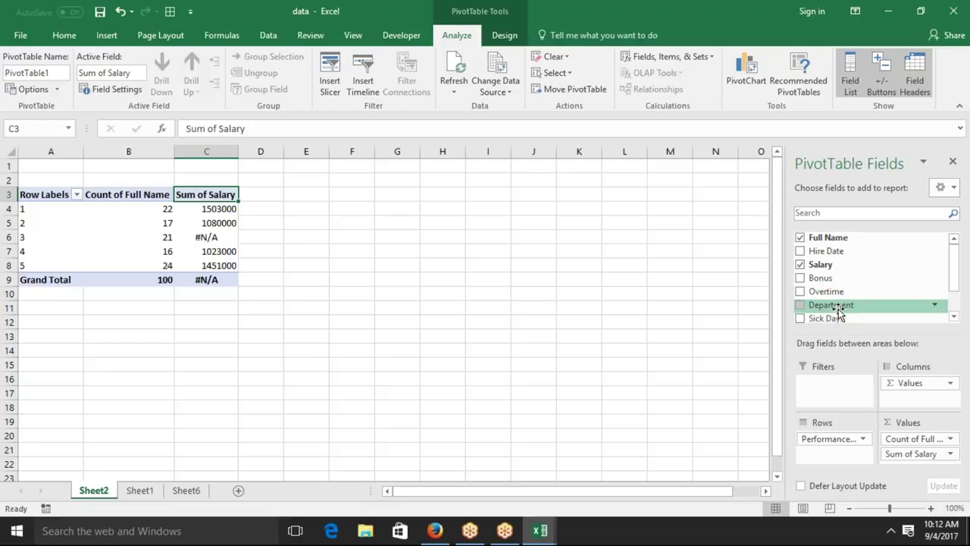
pyautogui.moveTo(837, 305); pyautogui.dragTo(834, 385)
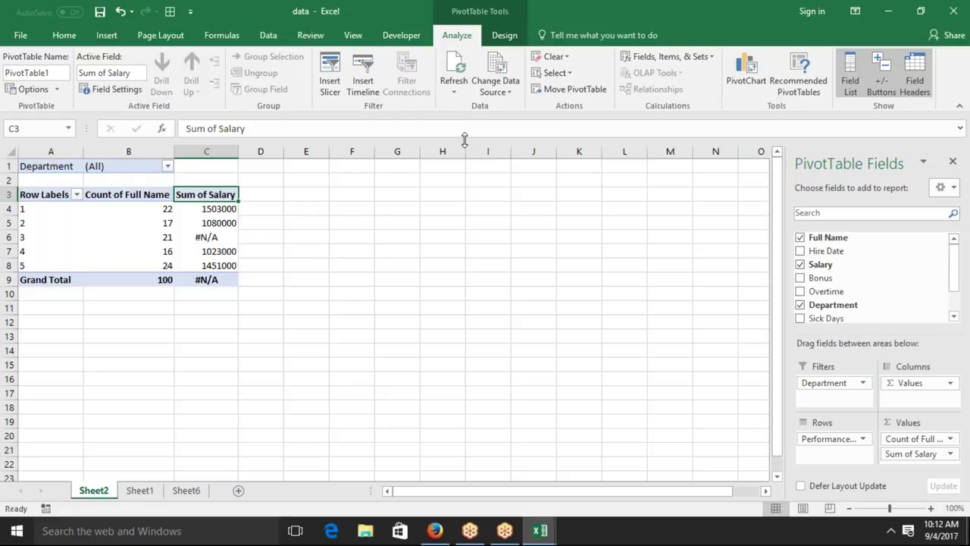
# Filter the Department field to IT, then switch it to Sales, leaving Sales applied
pyautogui.click(168, 166)
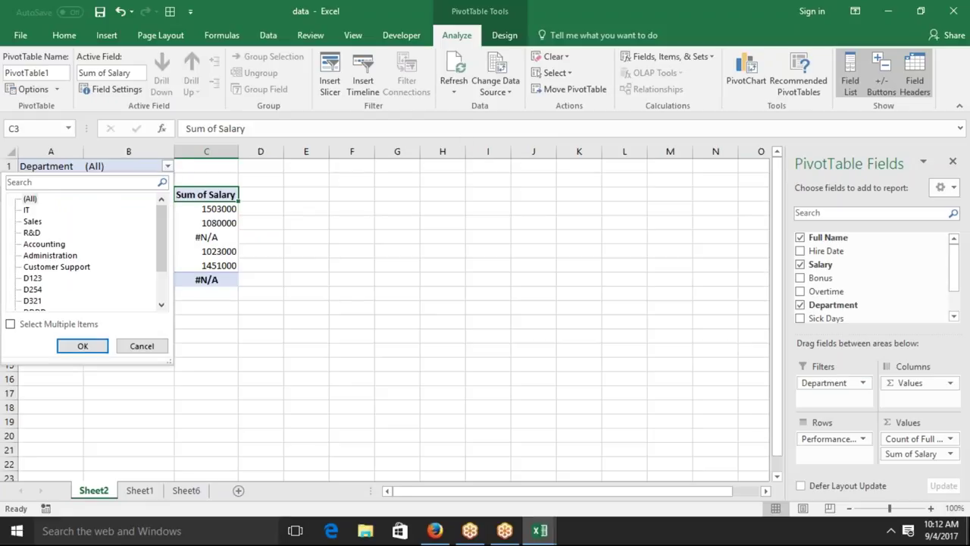
pyautogui.click(27, 210)
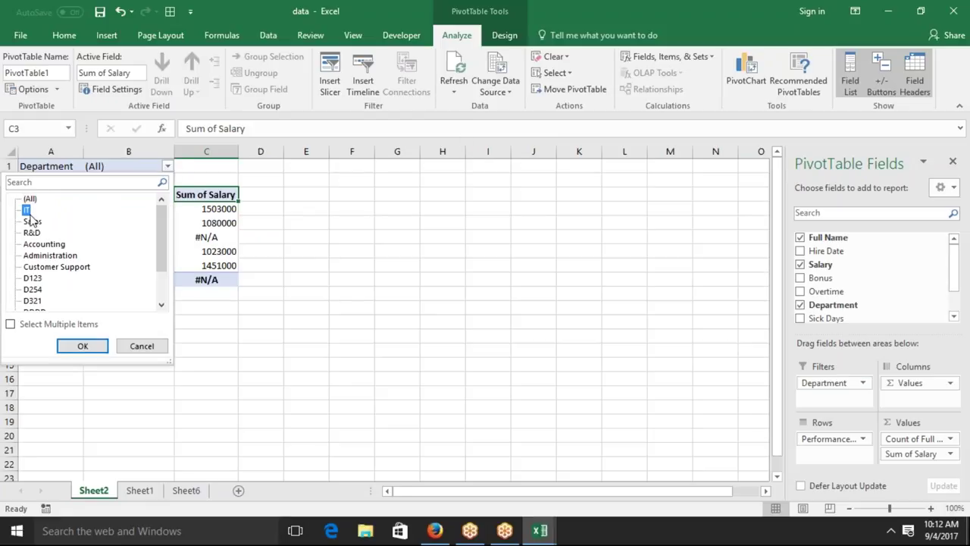
pyautogui.click(83, 346)
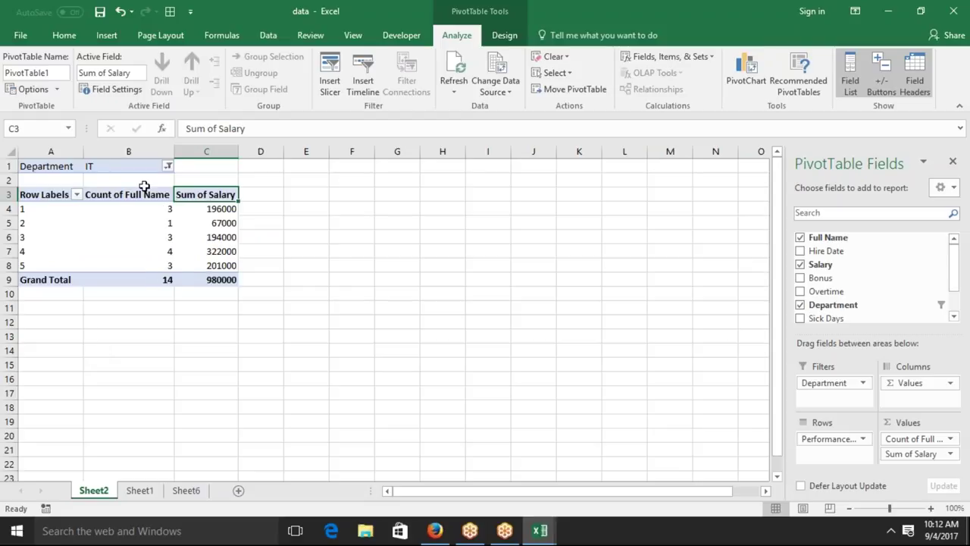
pyautogui.click(168, 167)
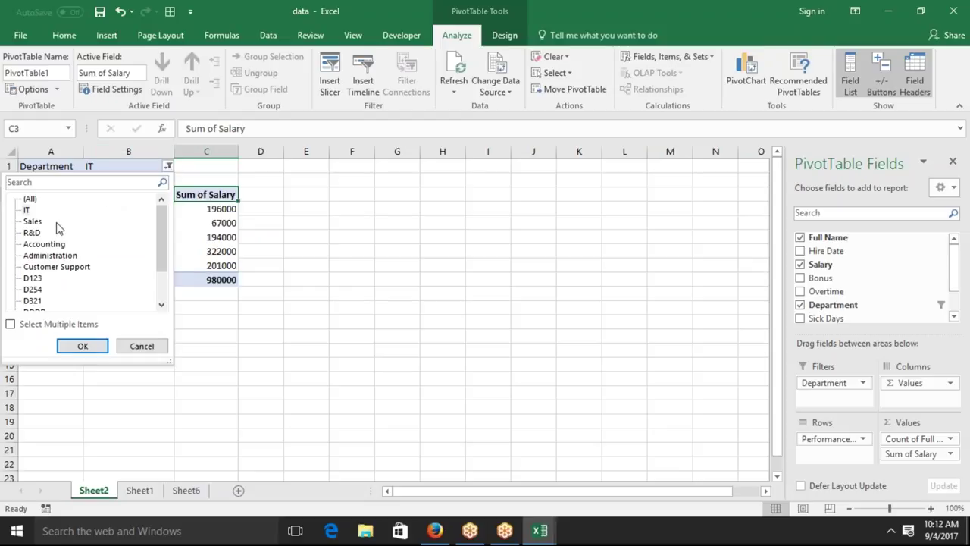
pyautogui.click(36, 222)
pyautogui.click(83, 345)
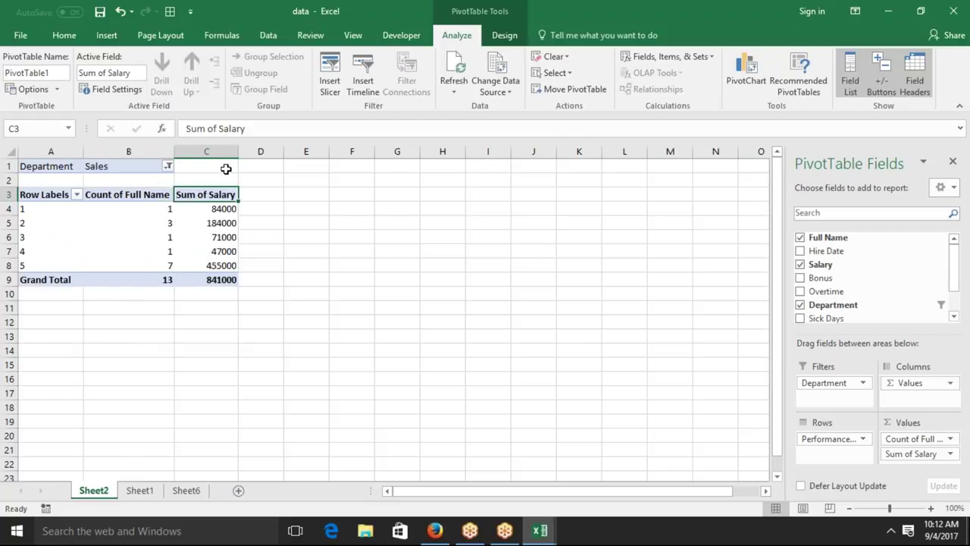
pyautogui.click(168, 166)
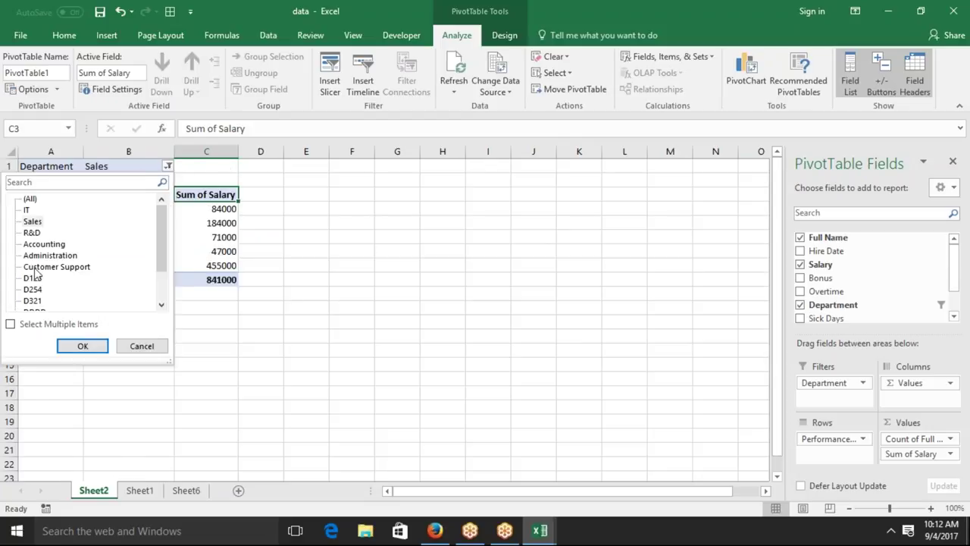
pyautogui.click(146, 352)
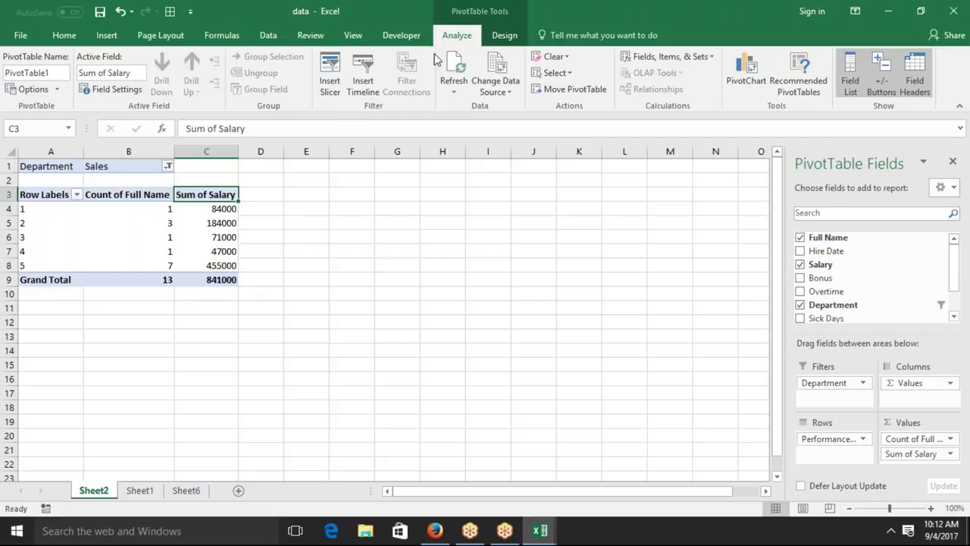
# Insert slicers for the Department and Sick Days fields of the pivot table
pyautogui.click(336, 96)
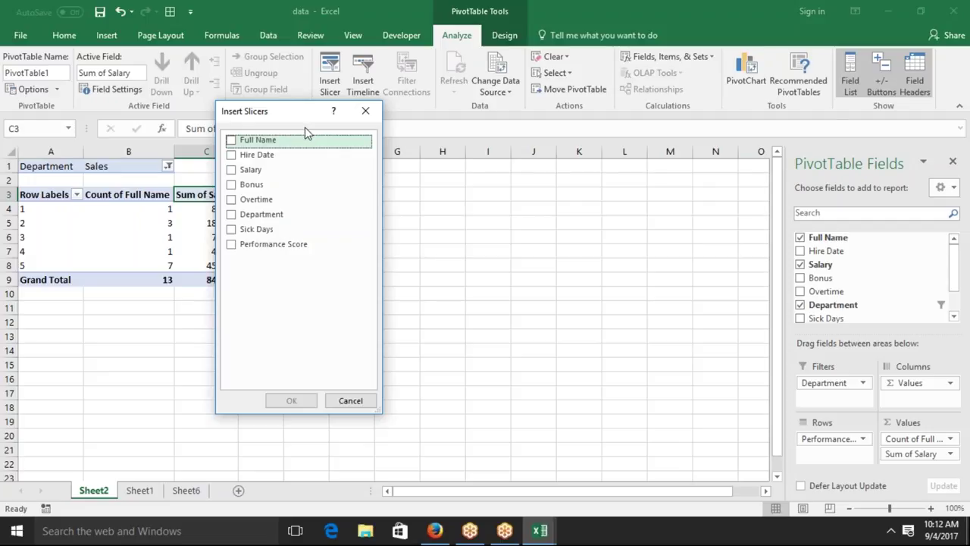
pyautogui.click(231, 215)
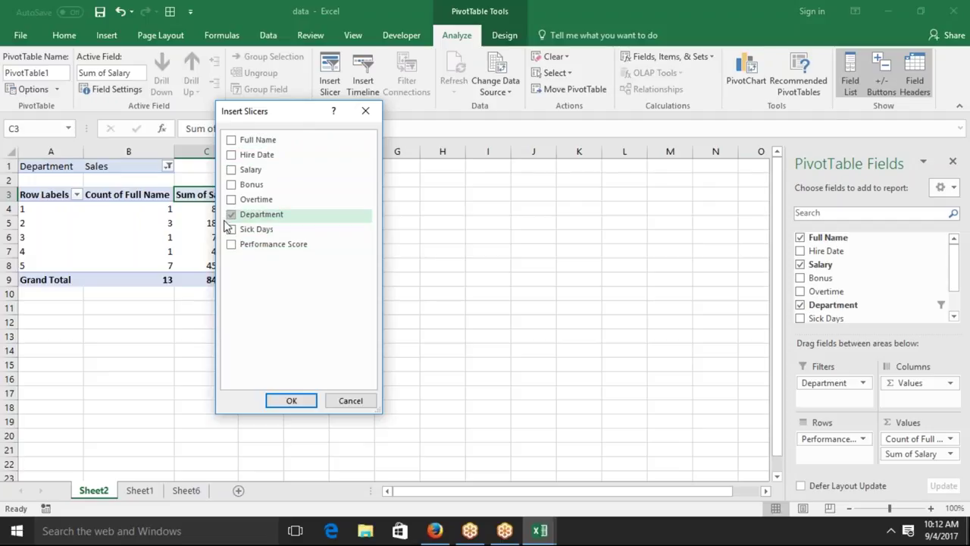
pyautogui.click(228, 230)
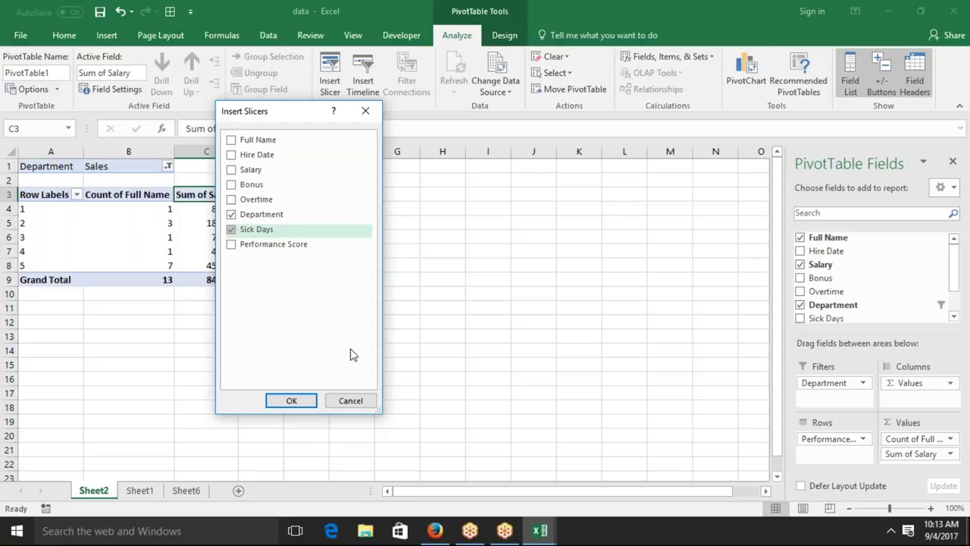
pyautogui.click(291, 403)
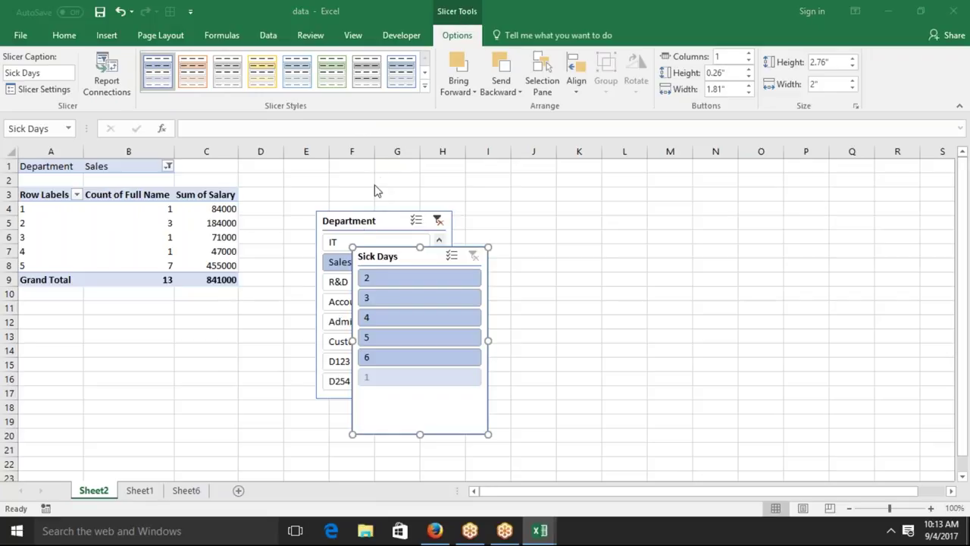
# Move the Department slicer beside the pivot table and the Sick Days slicer next to it
pyautogui.click(356, 219)
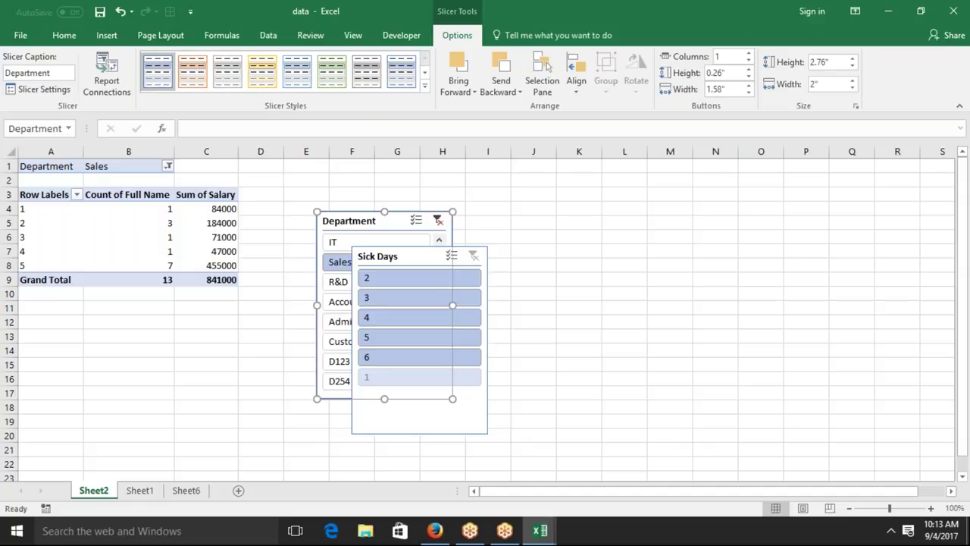
pyautogui.moveTo(355, 213); pyautogui.dragTo(291, 166)
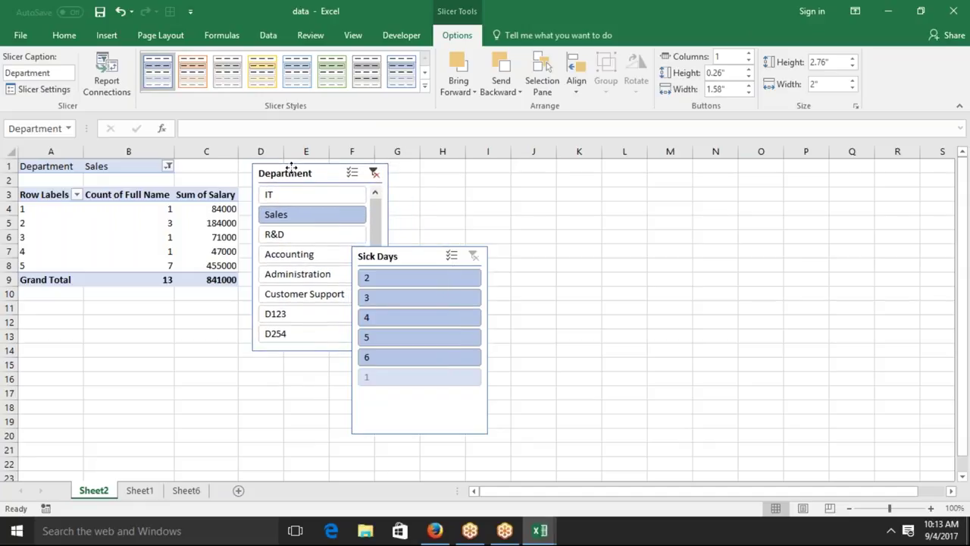
pyautogui.click(413, 251)
pyautogui.moveTo(413, 250)
pyautogui.mouseDown()
pyautogui.moveTo(460, 202)
pyautogui.moveTo(467, 166)
pyautogui.moveTo(448, 166)
pyautogui.mouseUp()
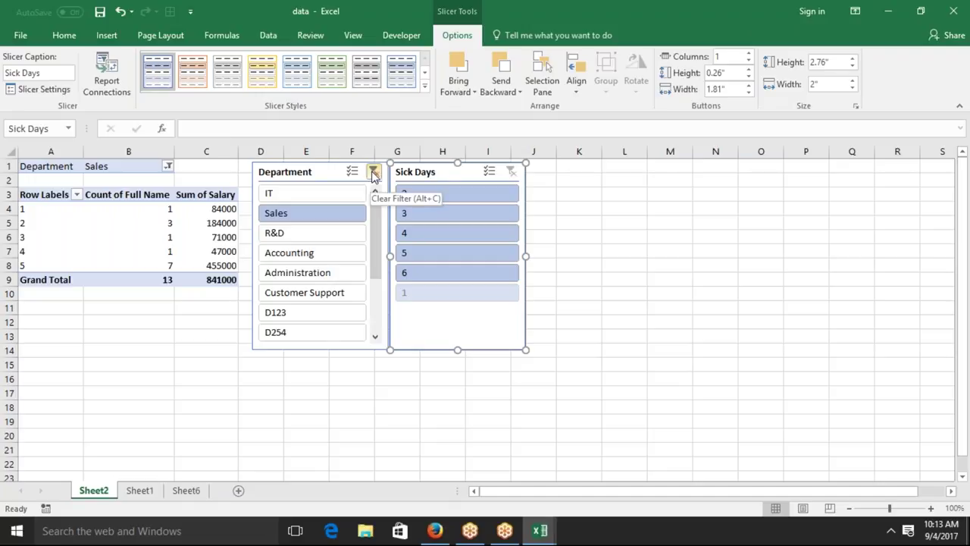
# Use the Department slicer to filter through IT, Sales, R&D, ending on Accounting
pyautogui.click(310, 196)
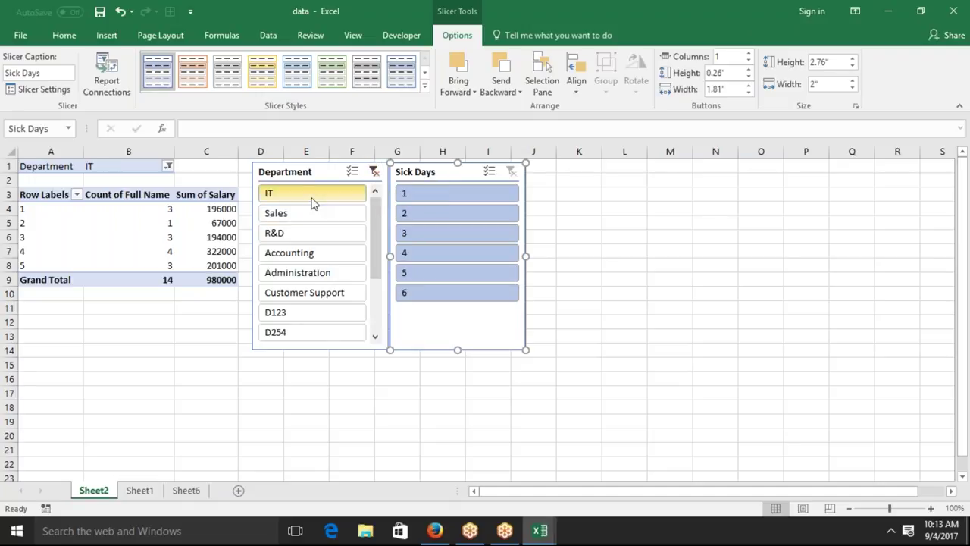
pyautogui.click(307, 215)
pyautogui.click(305, 235)
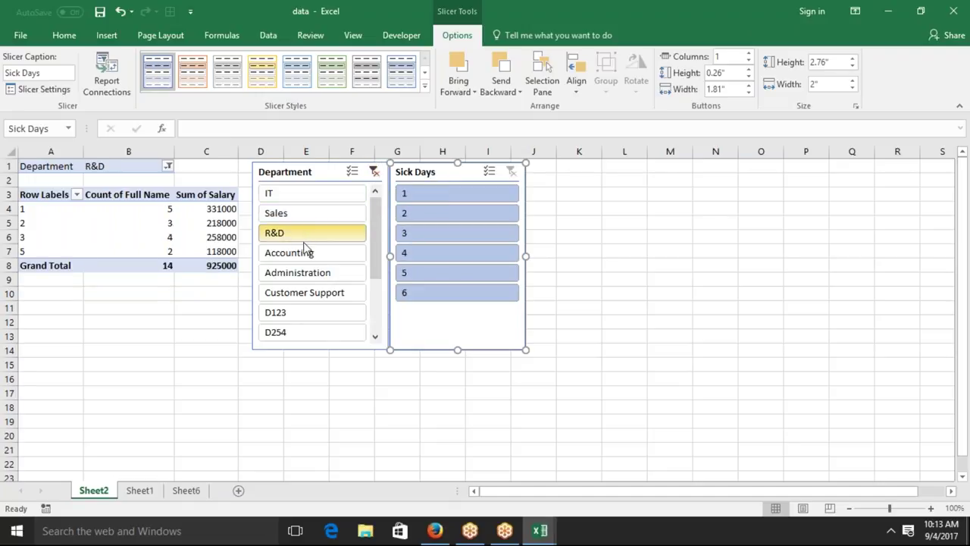
pyautogui.click(304, 249)
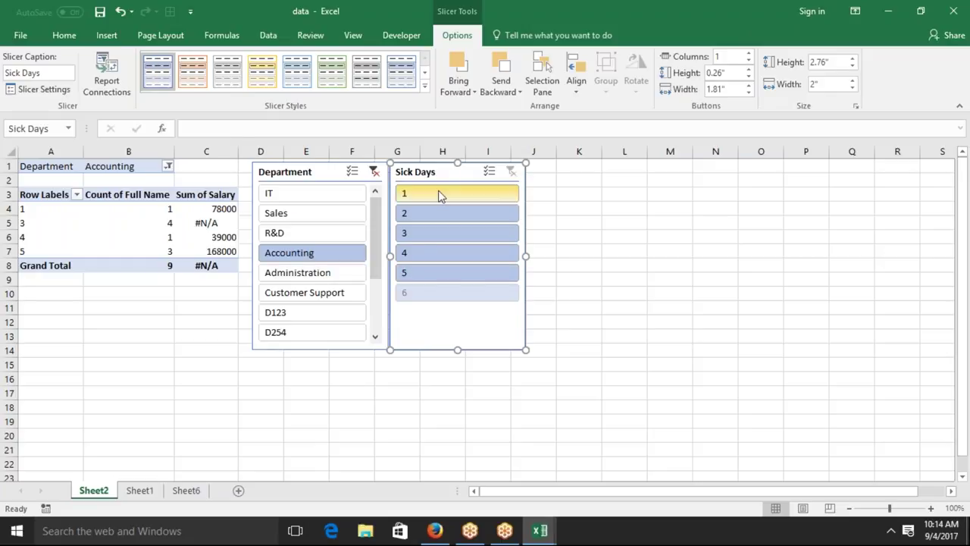
# Delete the Sick Days and Department slicers from the sheet
pyautogui.press('Delete')
pyautogui.click(327, 170)
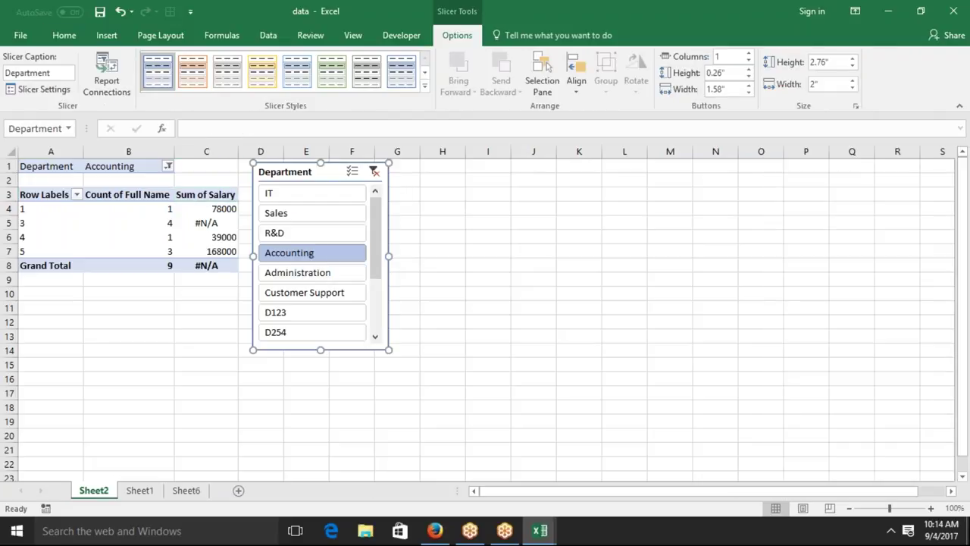
pyautogui.press('Delete')
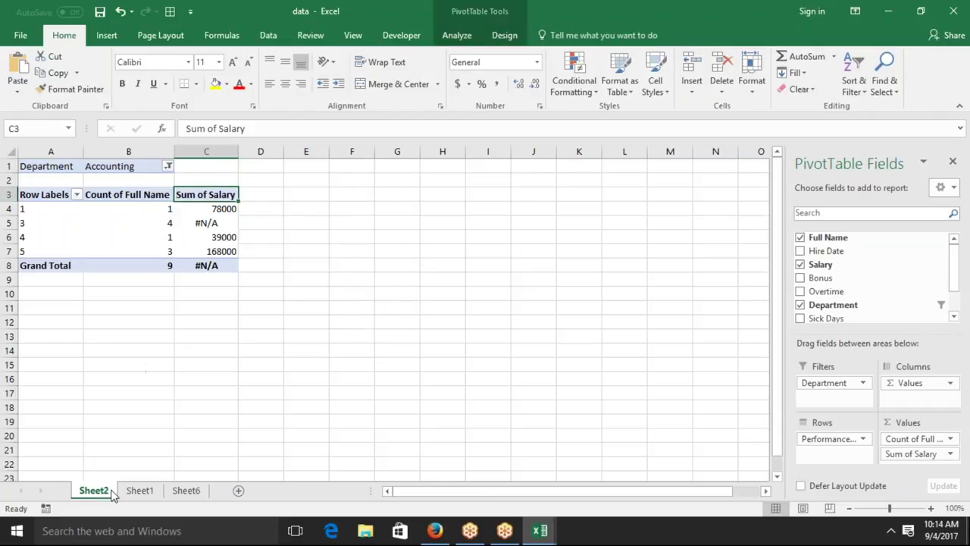
# Delete the Sheet2 worksheet
pyautogui.rightClick(112, 493)
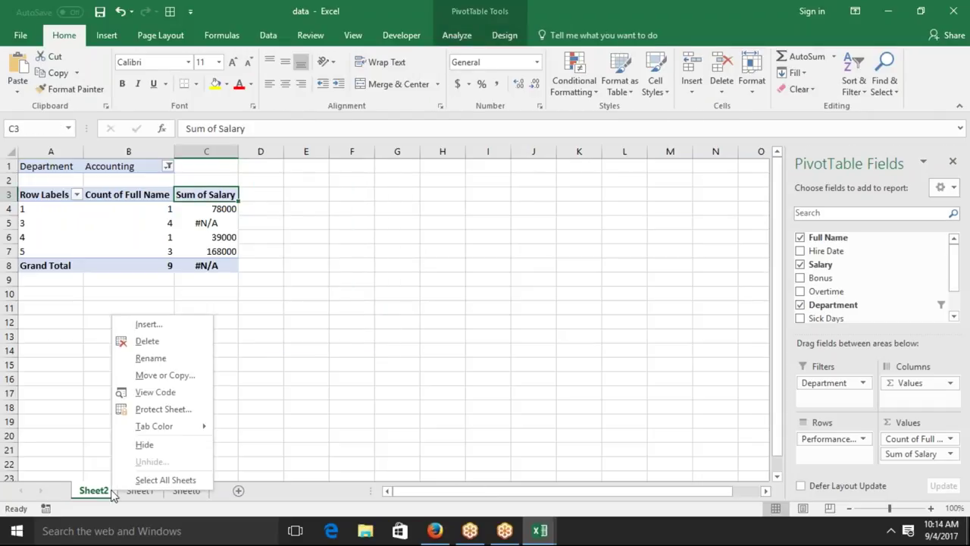
pyautogui.click(162, 342)
pyautogui.click(461, 305)
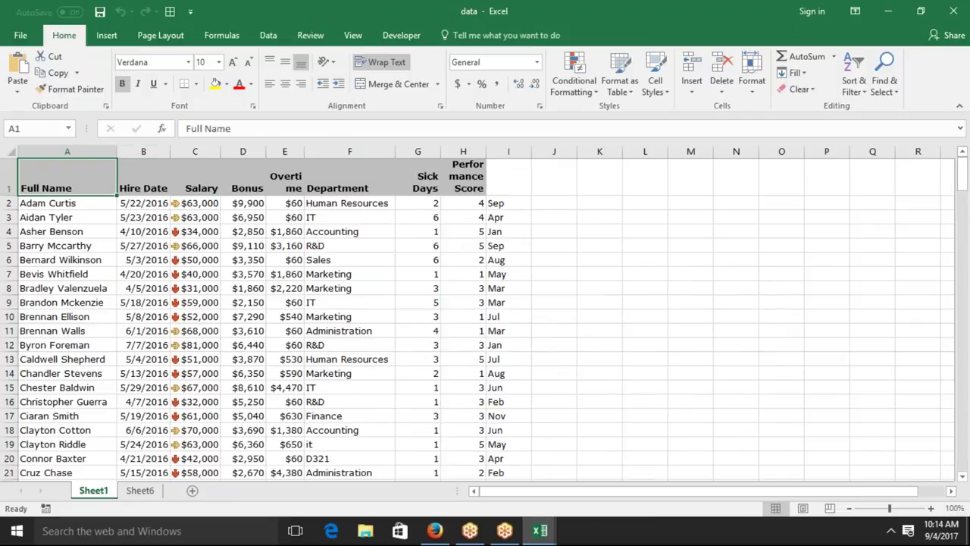
# Enter the heading Month in cell I1 of Sheet1 and return to cell A1
pyautogui.click(350, 152)
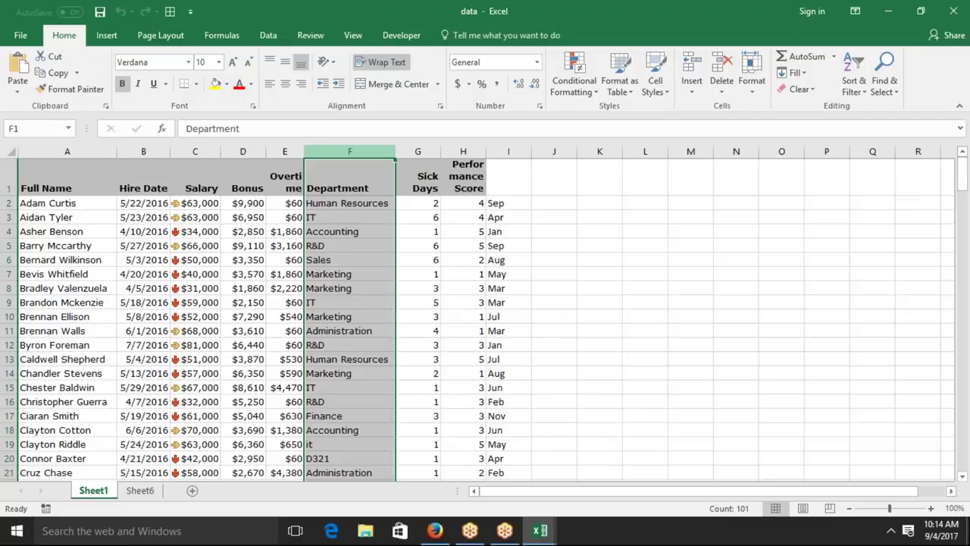
pyautogui.click(195, 152)
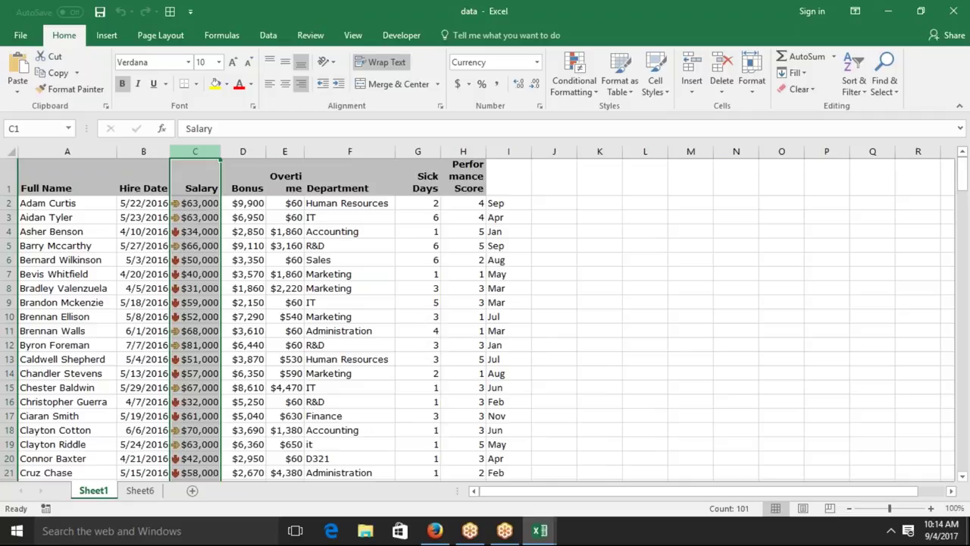
pyautogui.click(507, 183)
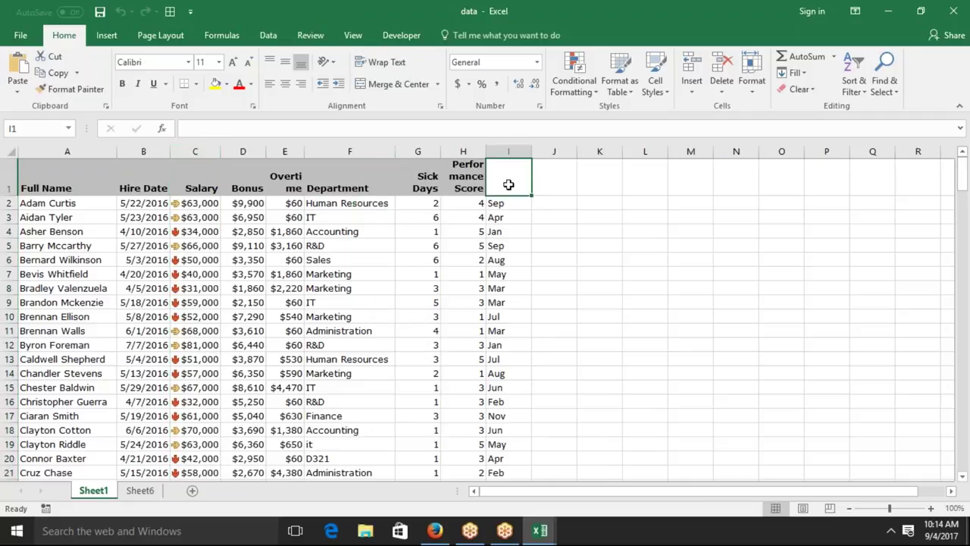
pyautogui.write('Month')
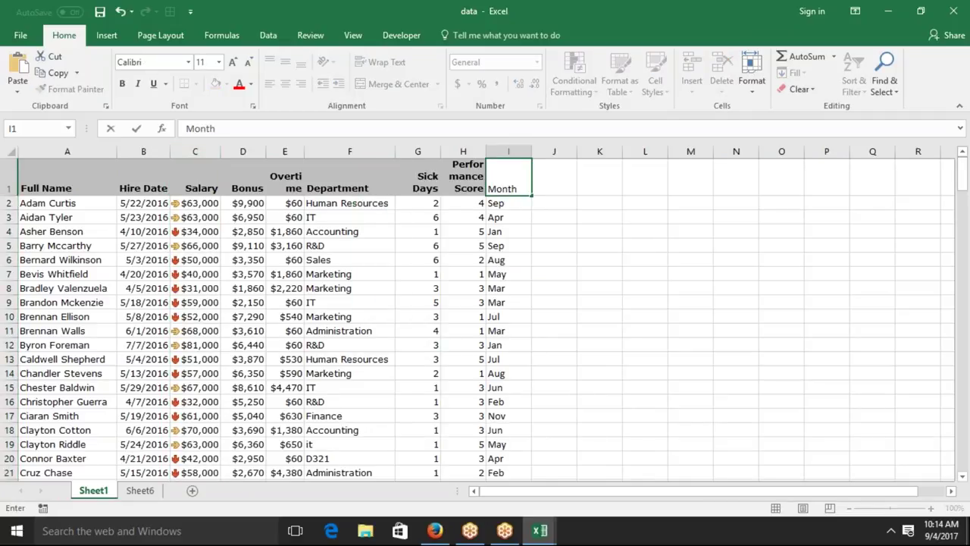
pyautogui.press('Return')
pyautogui.press('Down')
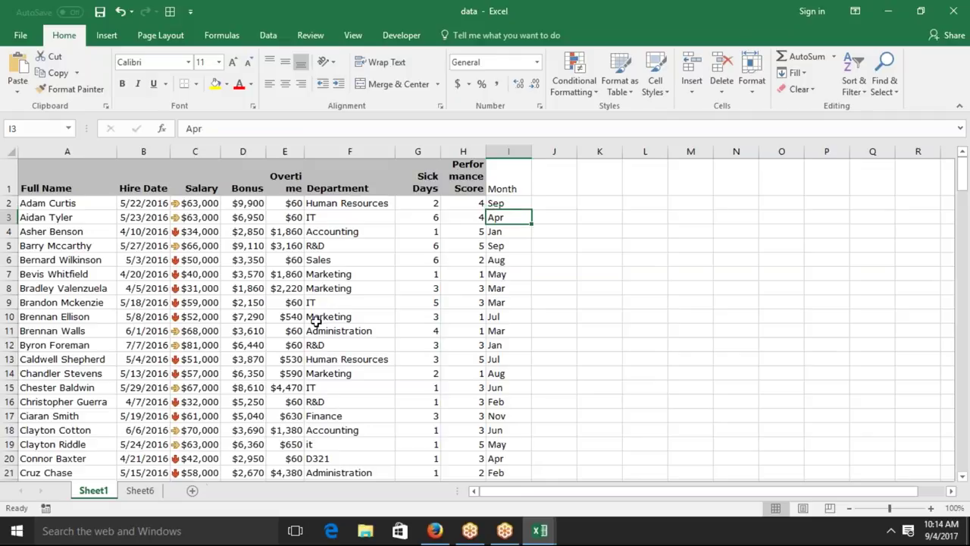
pyautogui.hotkey('ctrl', 'Home')
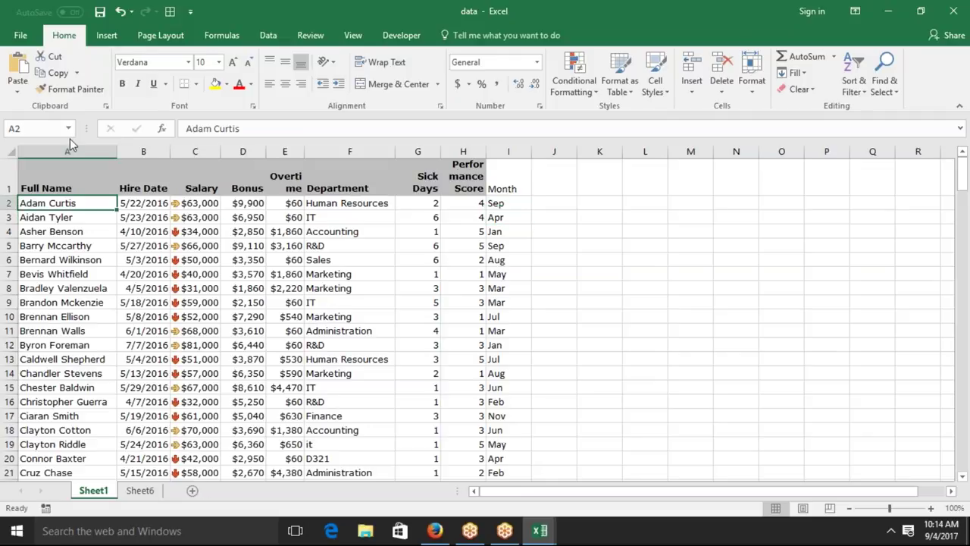
pyautogui.click(67, 176)
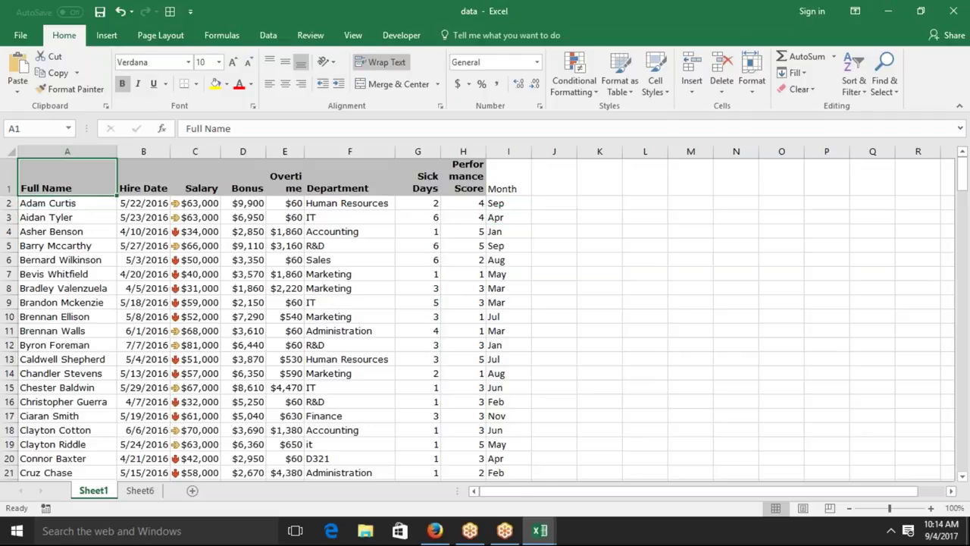
pyautogui.click(106, 36)
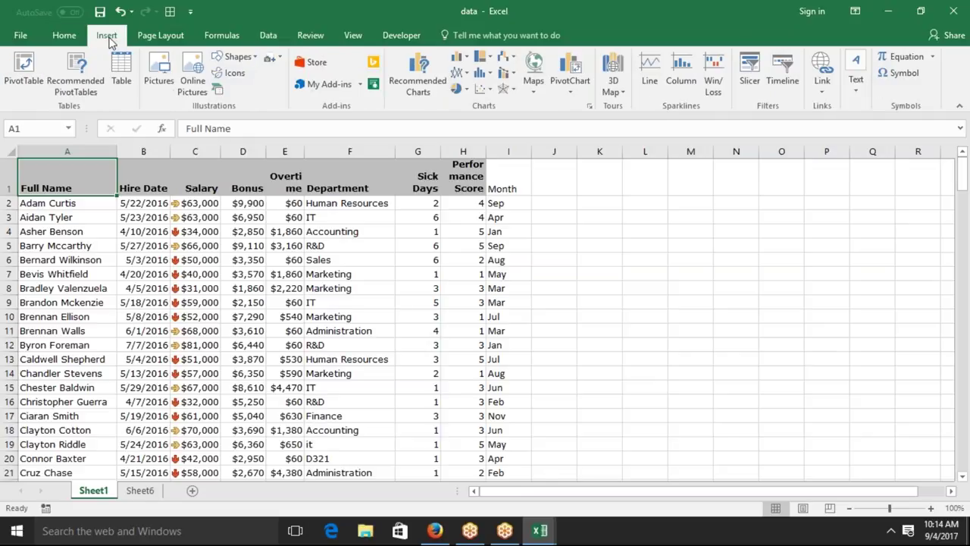
# Insert a PivotTable on a new sheet counting Full Name per Department
pyautogui.click(23, 72)
pyautogui.click(343, 340)
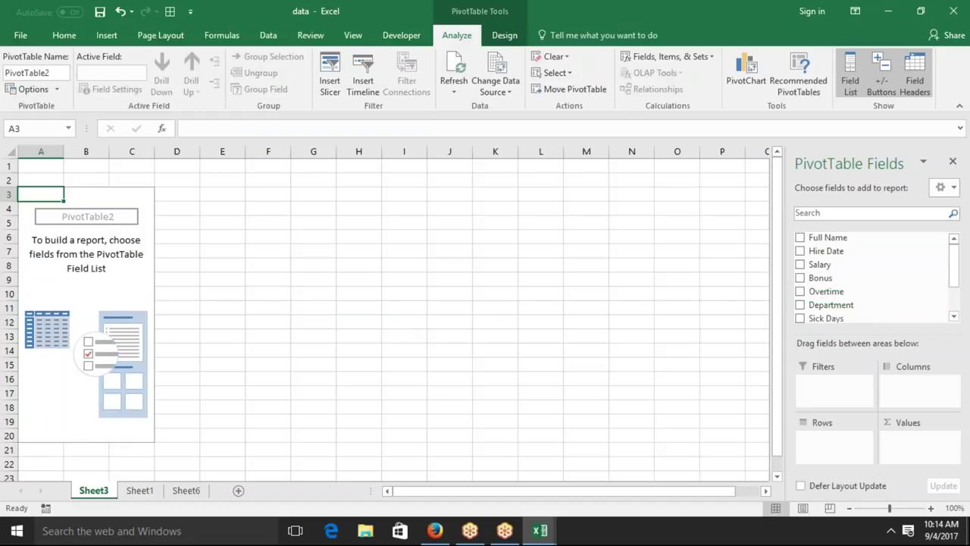
pyautogui.moveTo(861, 304); pyautogui.dragTo(833, 440)
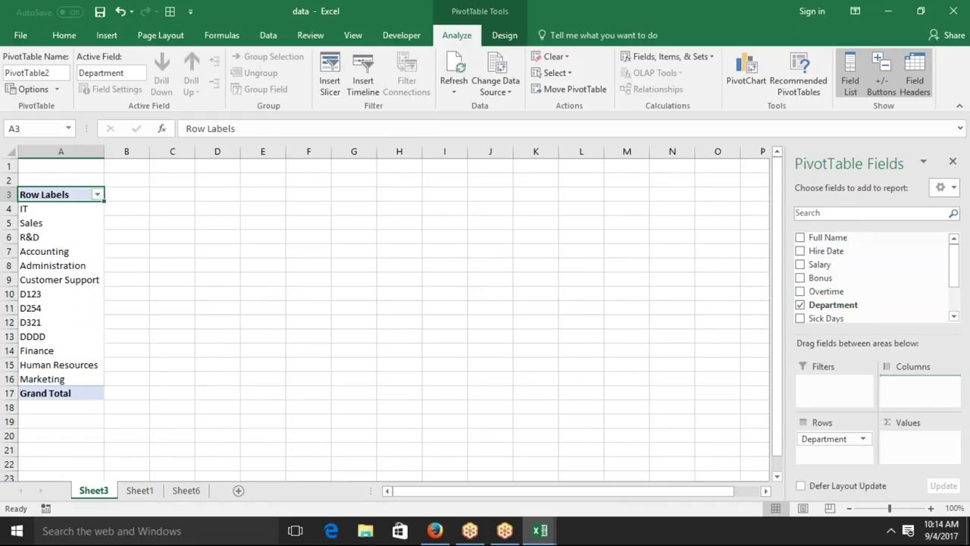
pyautogui.moveTo(829, 239); pyautogui.dragTo(920, 435)
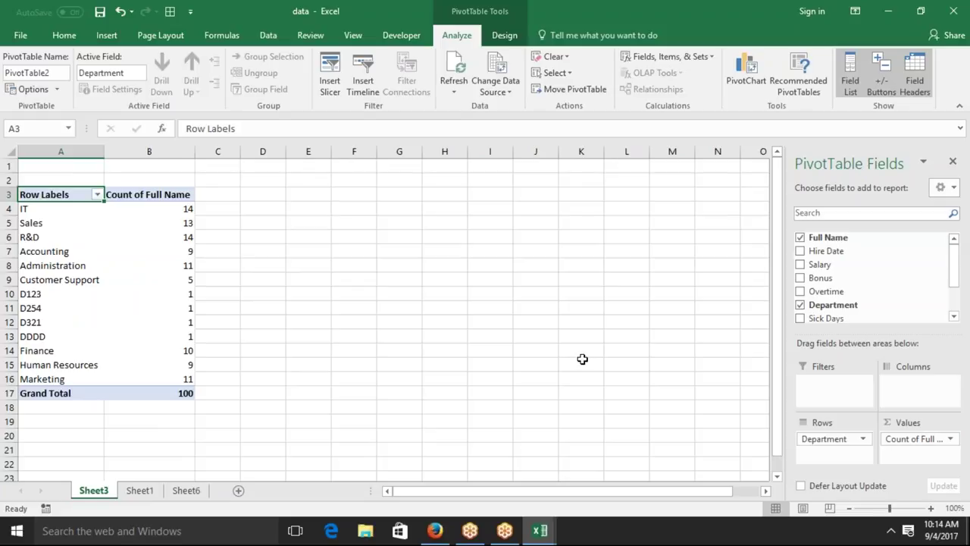
# Rename the count column to Head Count and return to Sheet1
pyautogui.click(176, 196)
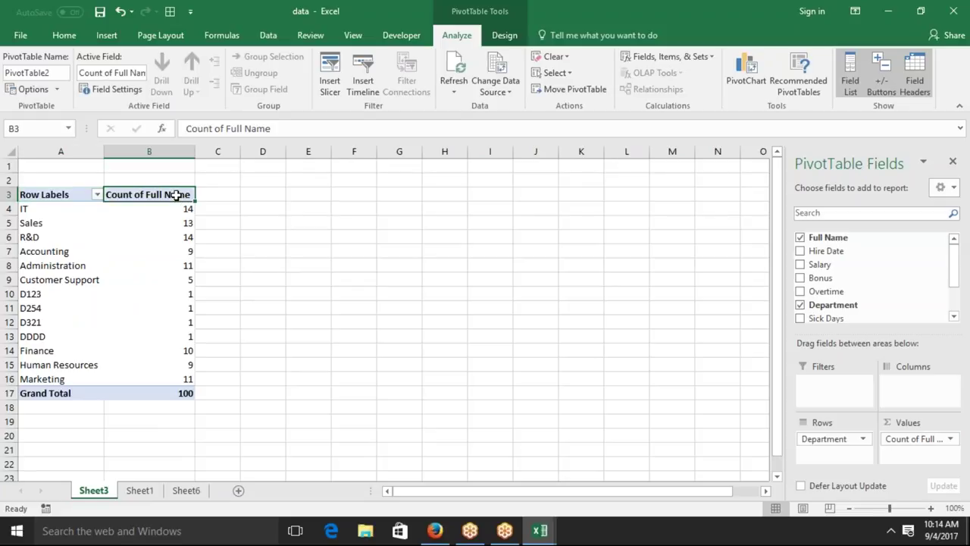
pyautogui.write('Head Count')
pyautogui.press('Return')
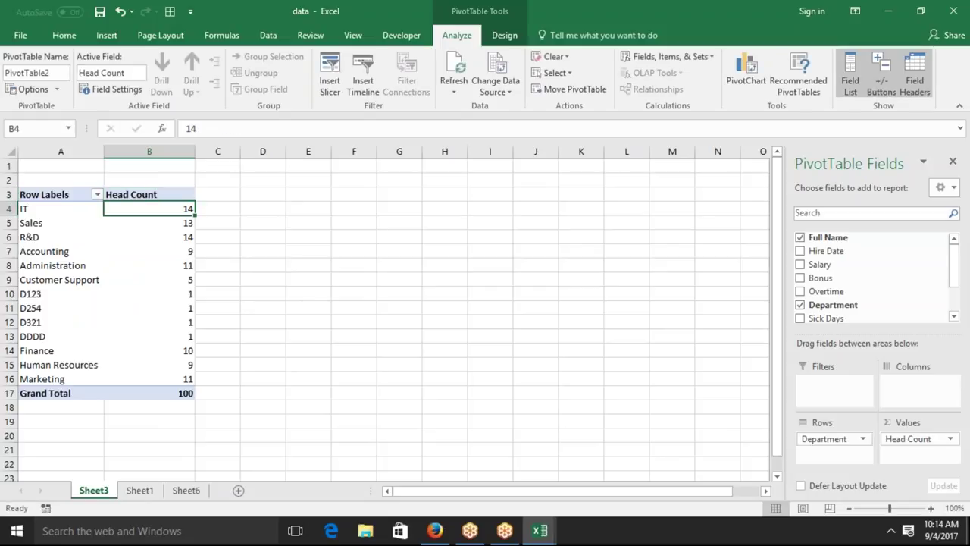
pyautogui.click(270, 192)
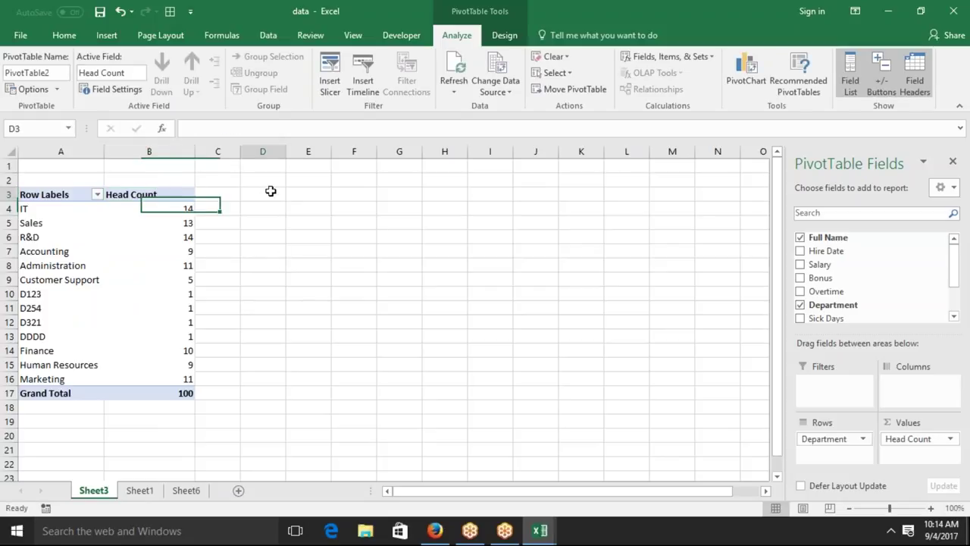
pyautogui.click(138, 491)
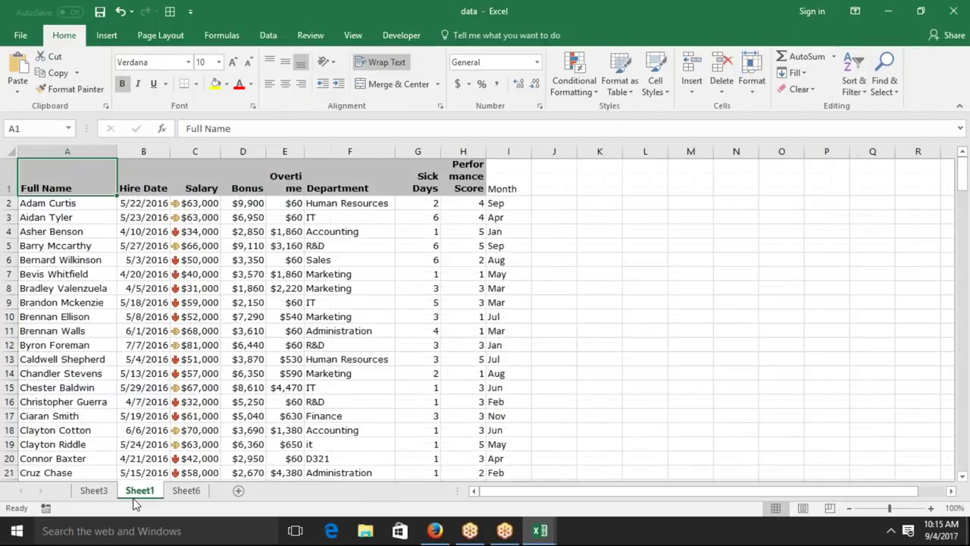
# Insert a second PivotTable of the employee data on Sheet3 at cell D3
pyautogui.click(106, 35)
pyautogui.click(34, 70)
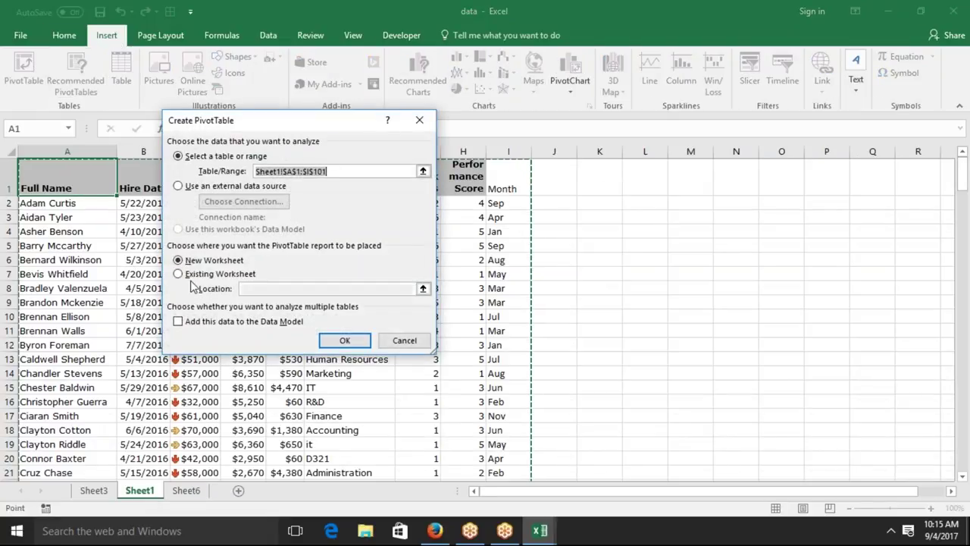
pyautogui.click(192, 281)
pyautogui.click(107, 492)
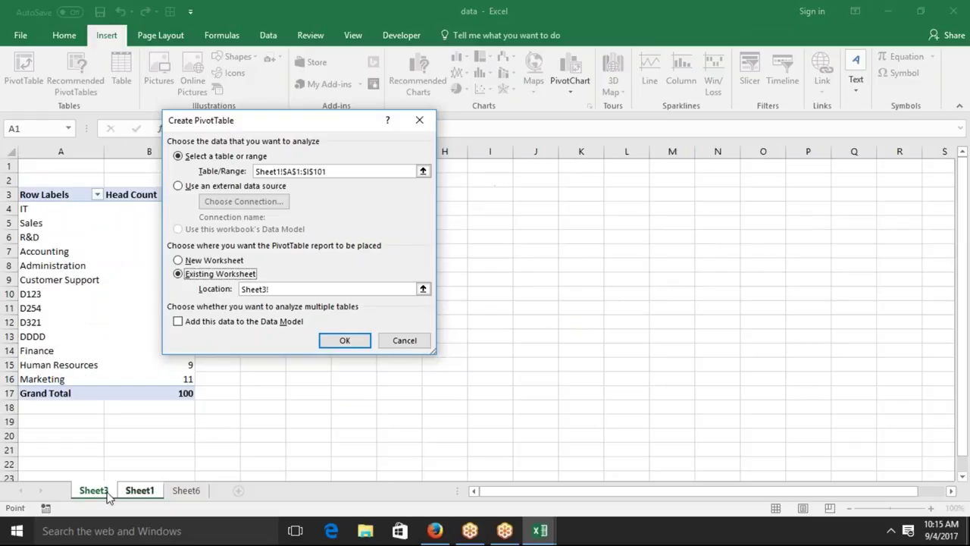
pyautogui.moveTo(305, 127); pyautogui.dragTo(530, 111)
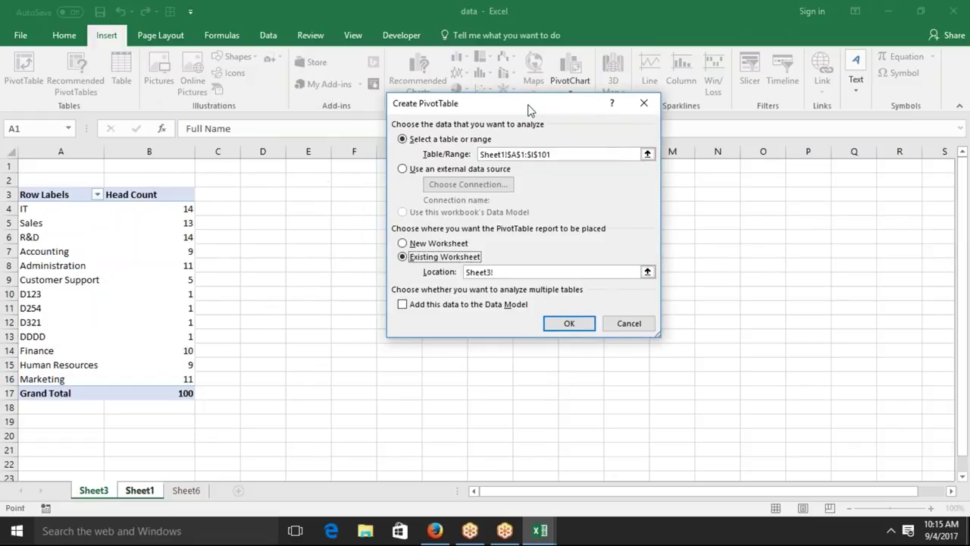
pyautogui.click(277, 196)
pyautogui.click(567, 323)
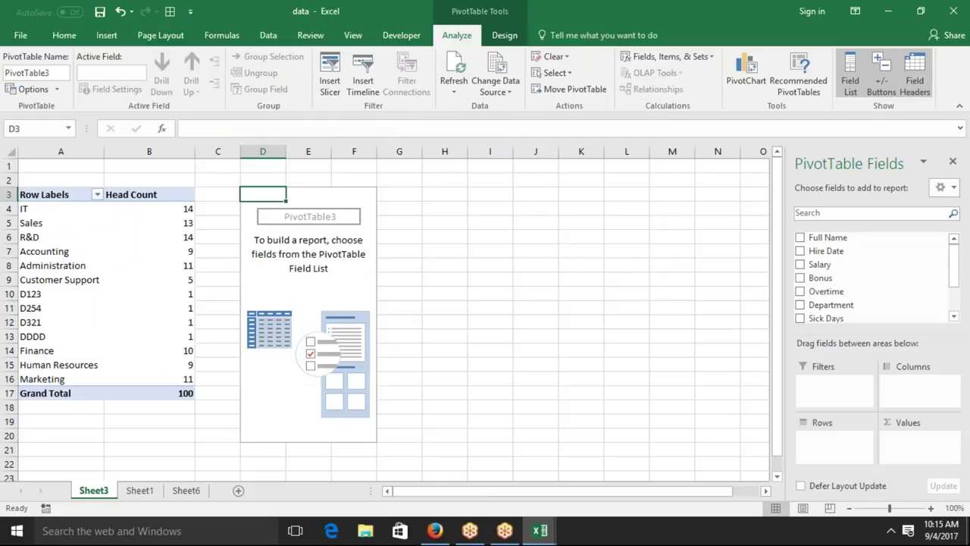
pyautogui.click(153, 354)
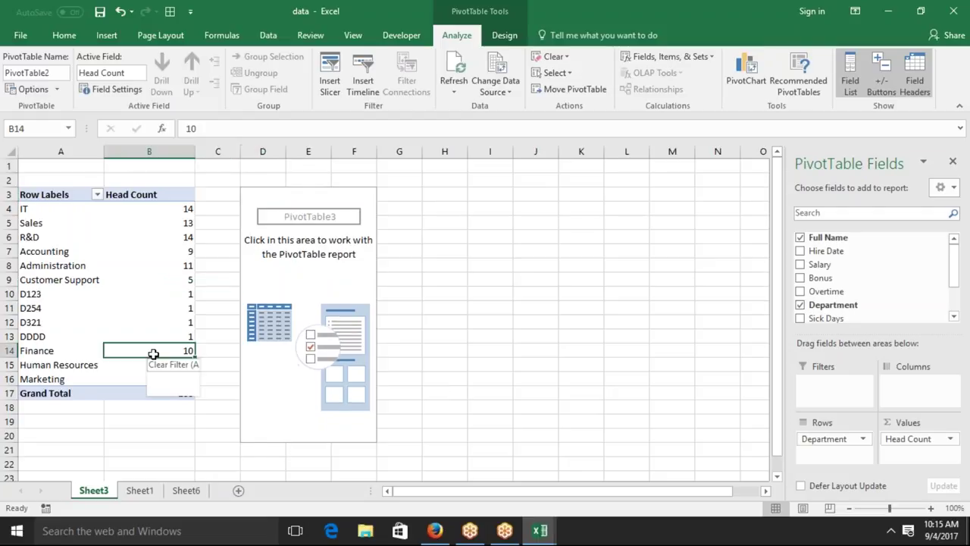
# Put Department in Rows and Salary in Values of the second pivot table
pyautogui.click(282, 304)
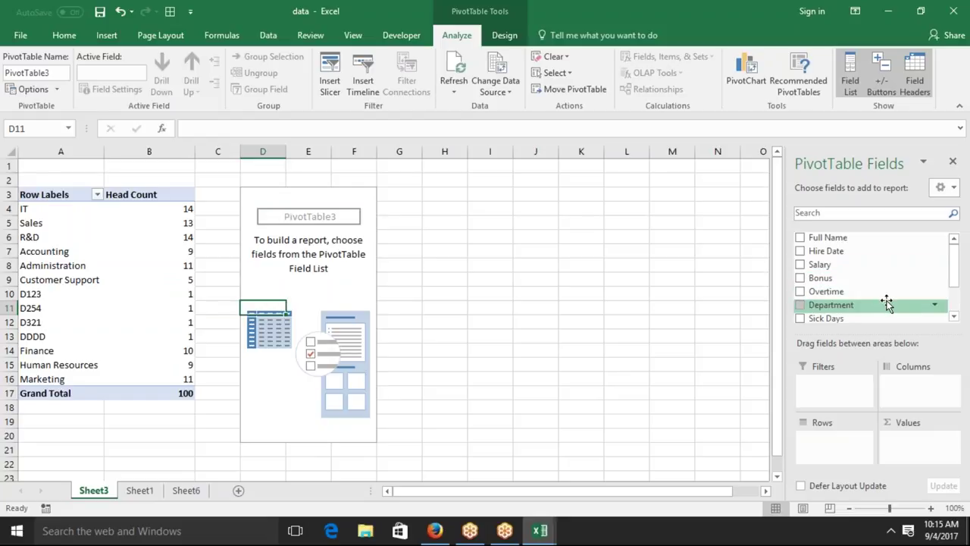
pyautogui.moveTo(886, 303); pyautogui.dragTo(833, 443)
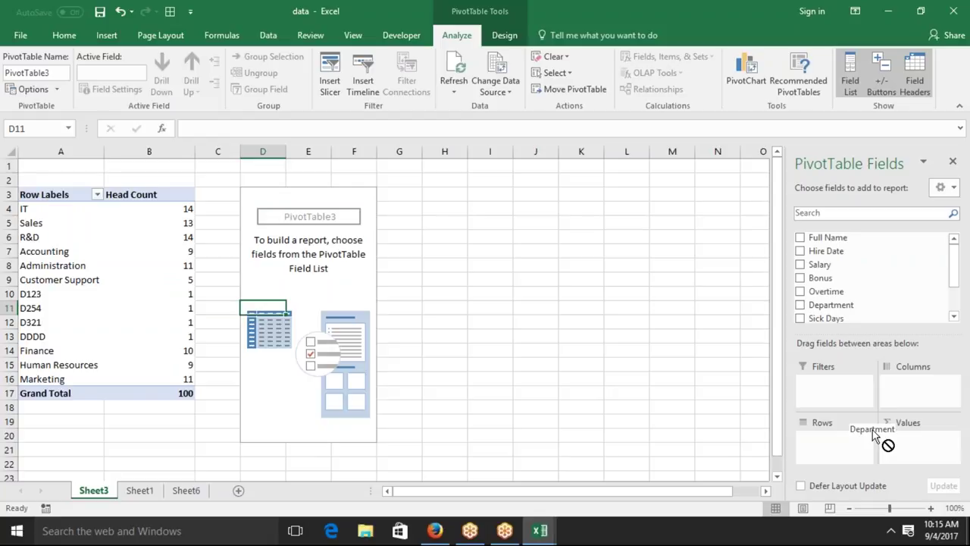
pyautogui.moveTo(833, 444); pyautogui.dragTo(841, 447)
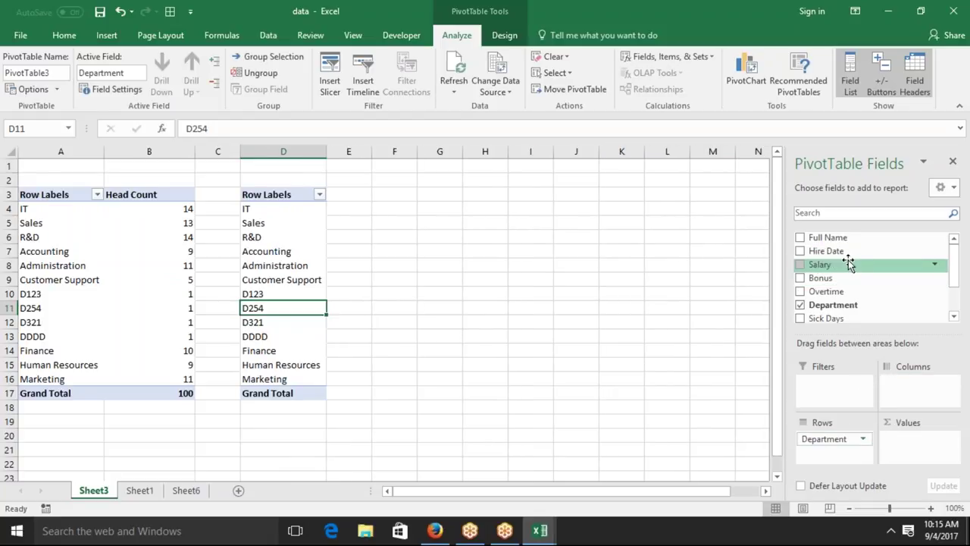
pyautogui.moveTo(847, 269); pyautogui.dragTo(912, 447)
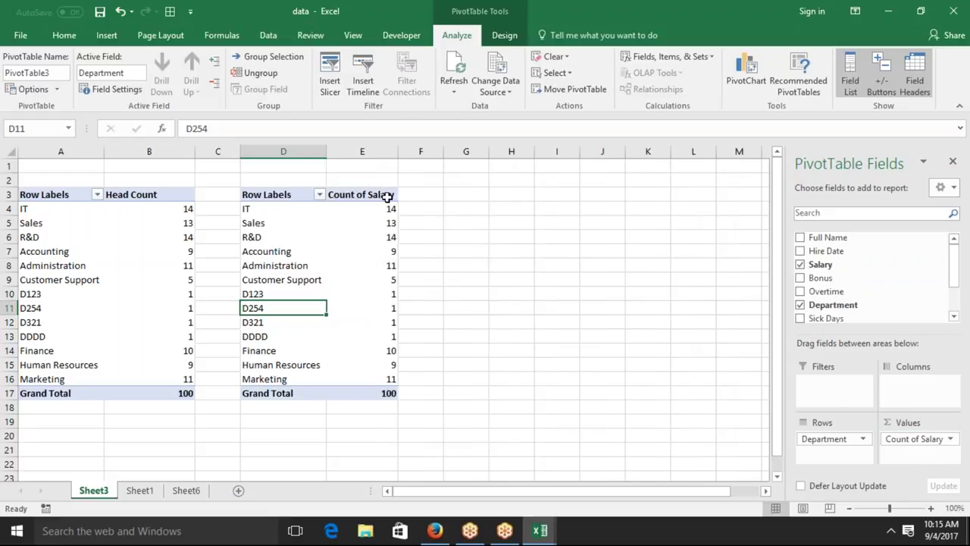
# Change the Salary value field from Count to Sum
pyautogui.doubleClick(385, 194)
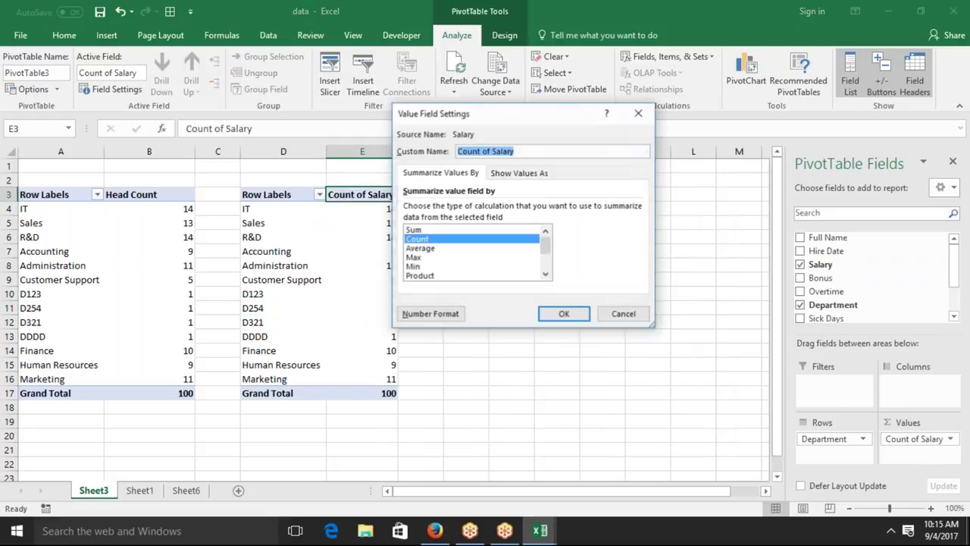
pyautogui.click(445, 231)
pyautogui.click(562, 312)
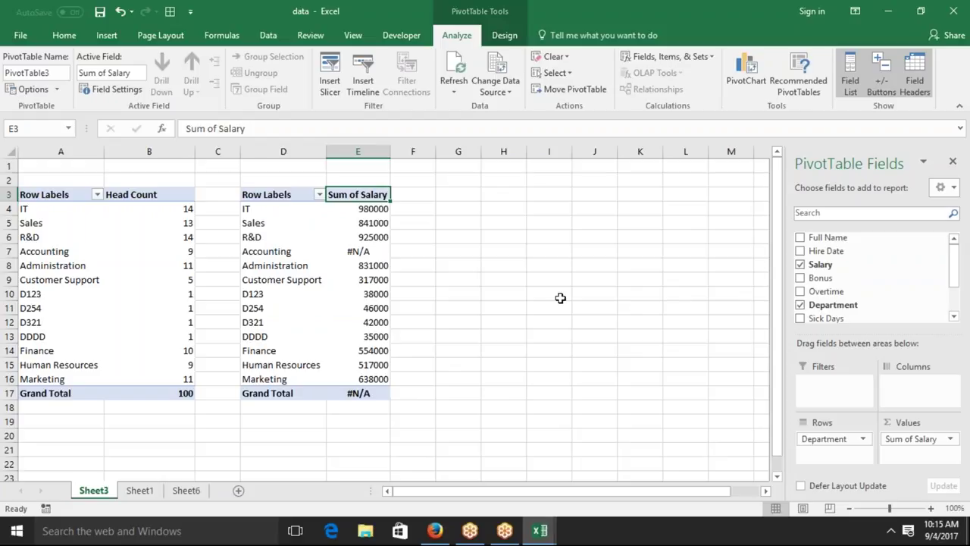
pyautogui.press('Left')
pyautogui.press('Left')
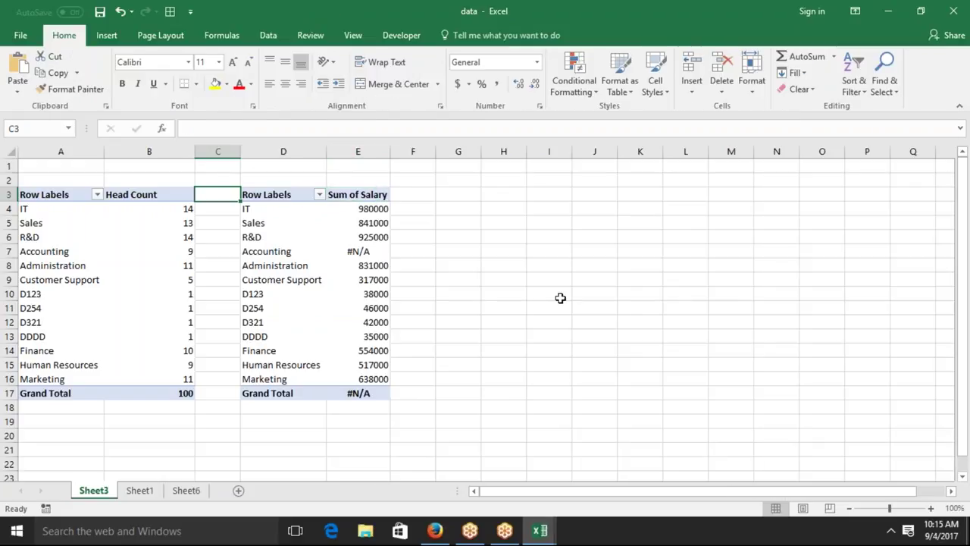
# Copy the Sum of Salary pivot table and paste it at H3
pyautogui.press('Right')
pyautogui.hotkey('shift', 'Right')
pyautogui.hotkey('ctrl', 'shift', 'Down')
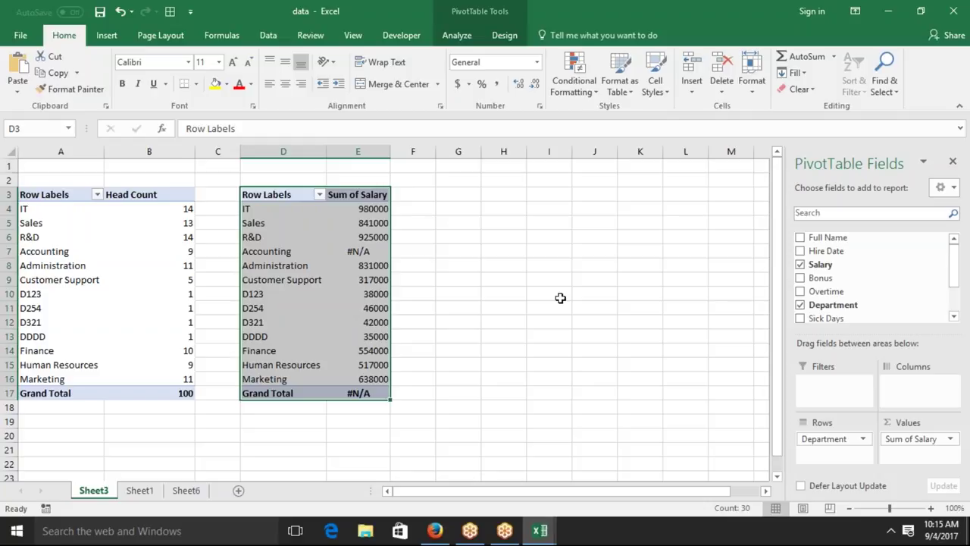
pyautogui.hotkey('ctrl', 'c')
pyautogui.press('Right')
pyautogui.press('Right')
pyautogui.press('Right')
pyautogui.press('Right')
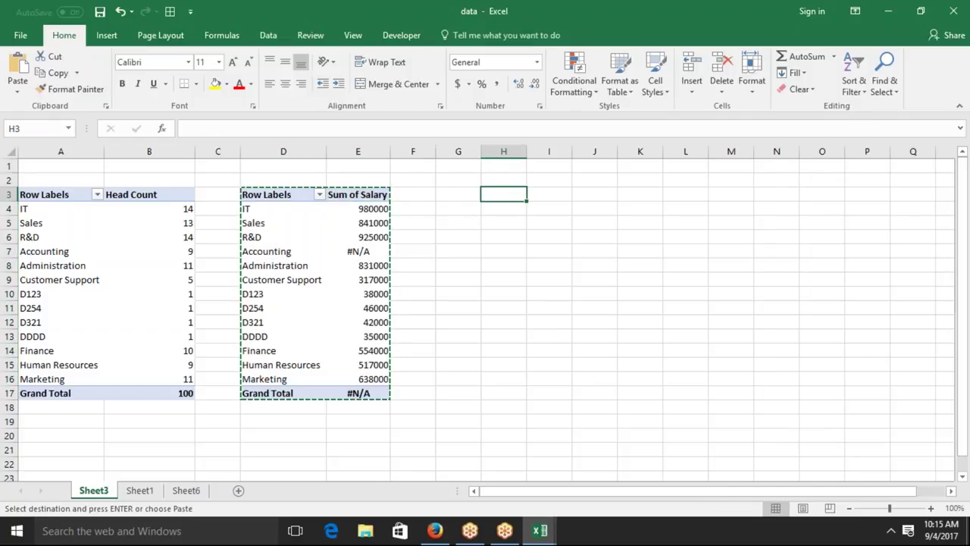
pyautogui.hotkey('ctrl', 'v')
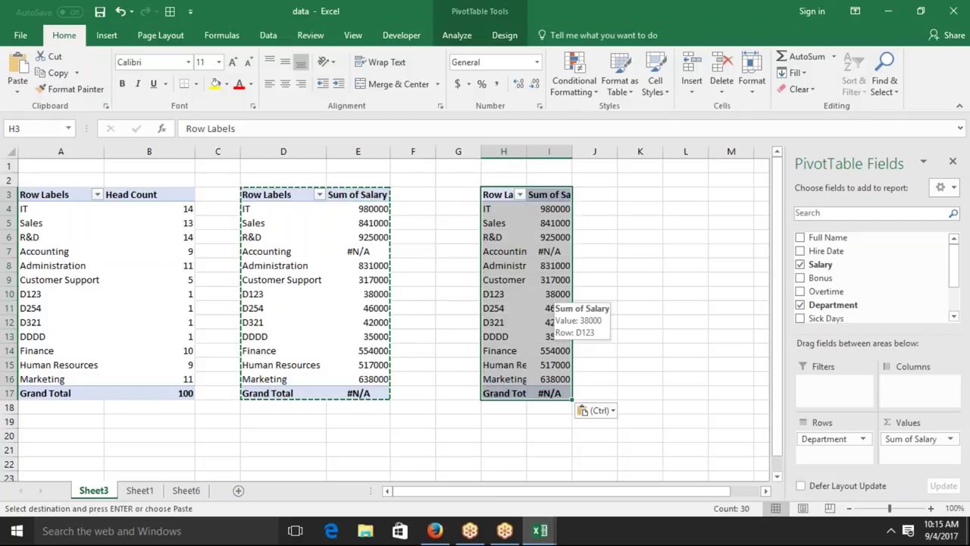
pyautogui.press('Escape')
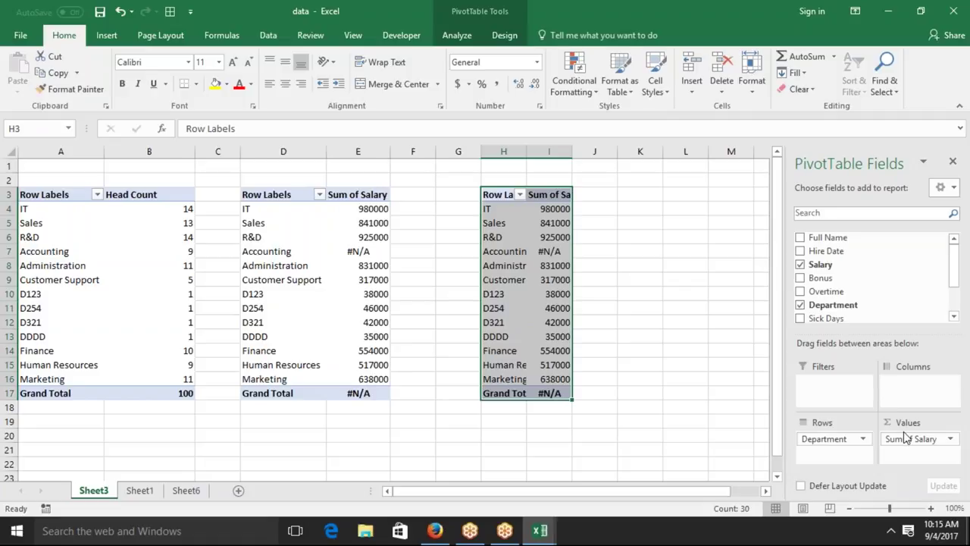
# Add Bonus and Overtime to the copied pivot's values alongside Salary
pyautogui.click(905, 438)
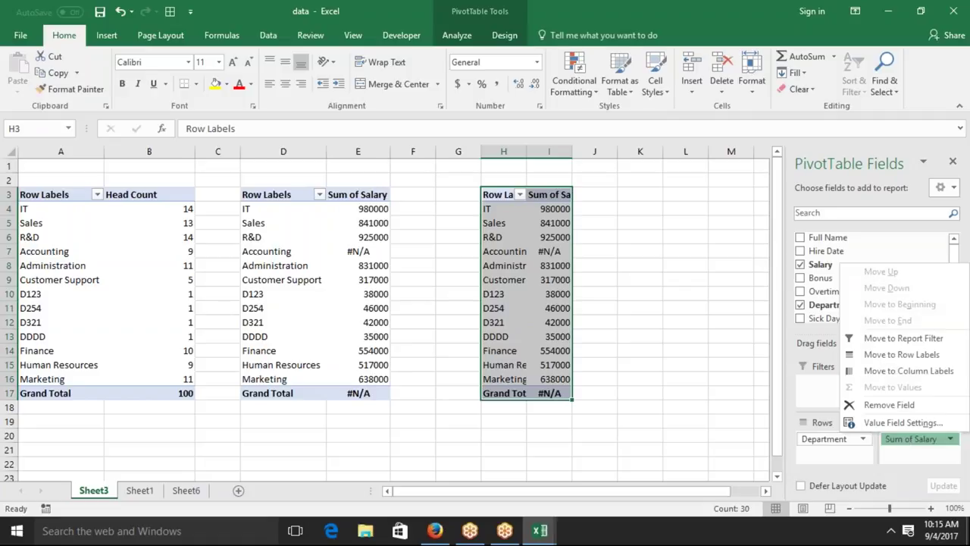
pyautogui.click(811, 282)
pyautogui.click(801, 279)
pyautogui.click(801, 292)
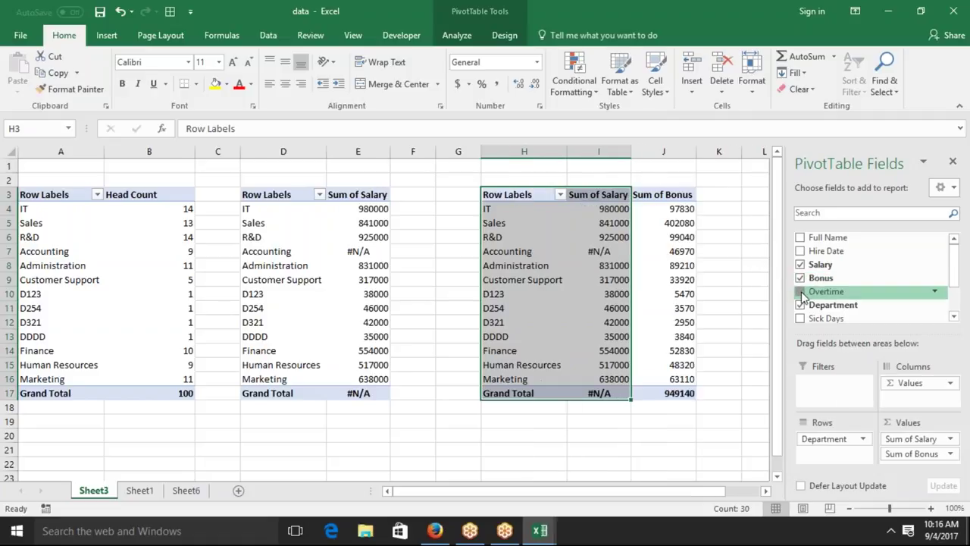
# Change the Salary, Bonus and Overtime value fields from Sum to Average
pyautogui.doubleClick(601, 194)
pyautogui.doubleClick(419, 249)
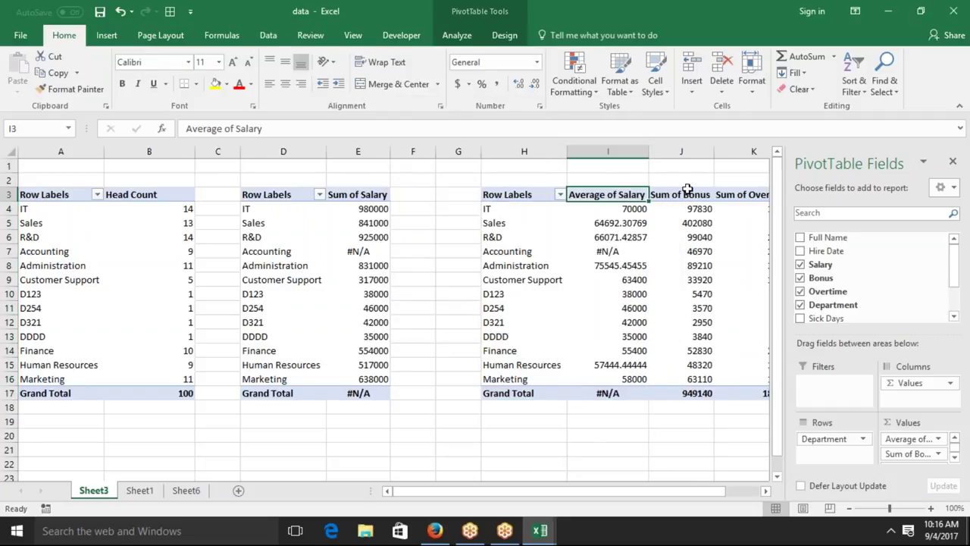
pyautogui.doubleClick(687, 194)
pyautogui.click(454, 249)
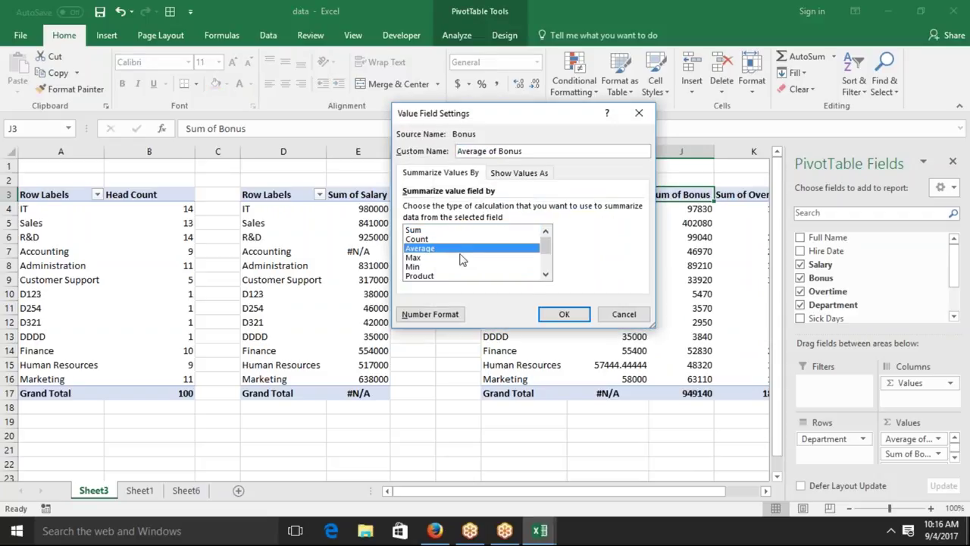
pyautogui.click(561, 314)
pyautogui.click(749, 196)
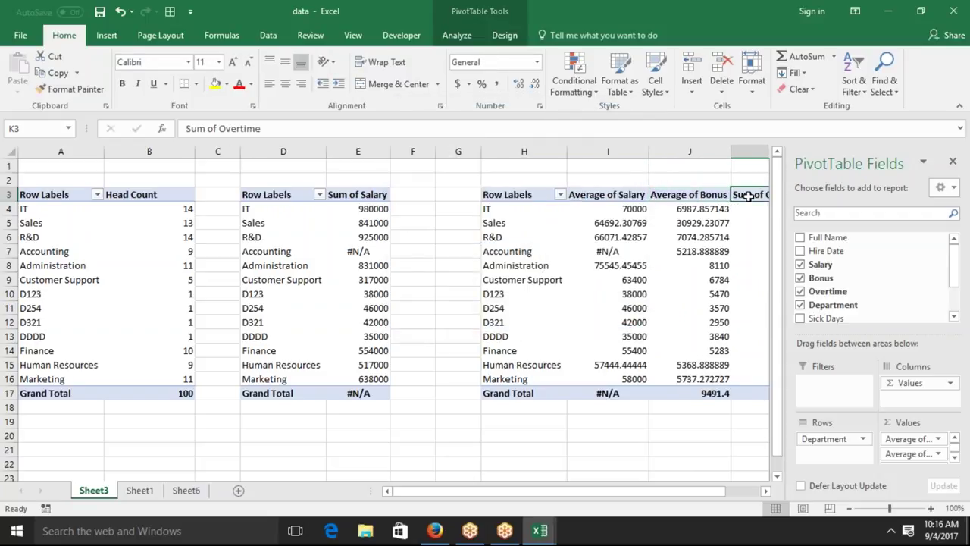
pyautogui.doubleClick(748, 195)
pyautogui.click(447, 249)
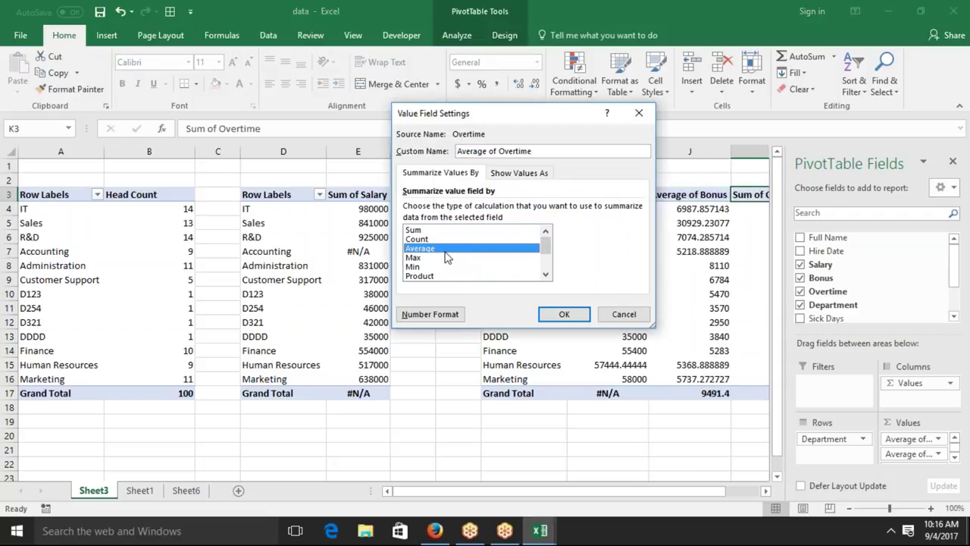
pyautogui.click(565, 315)
pyautogui.click(703, 365)
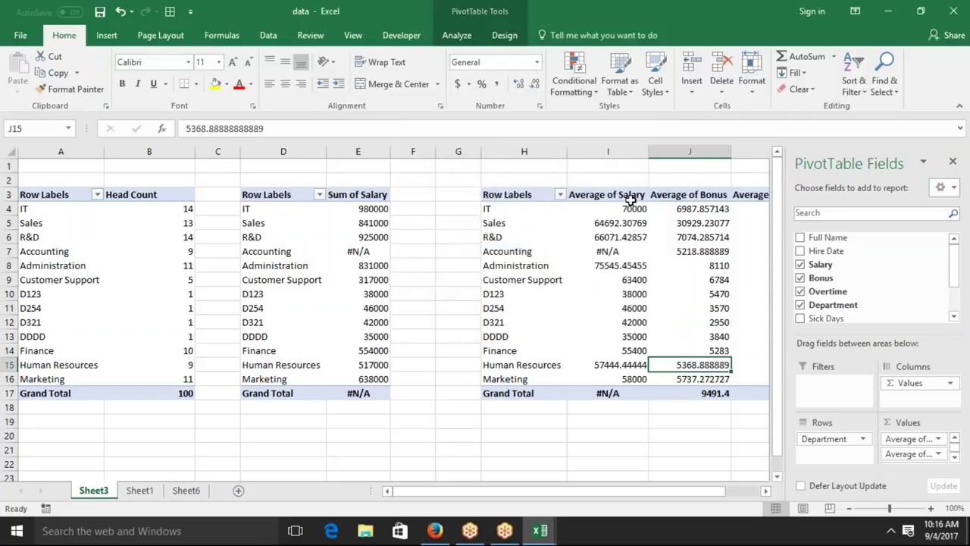
pyautogui.click(48, 447)
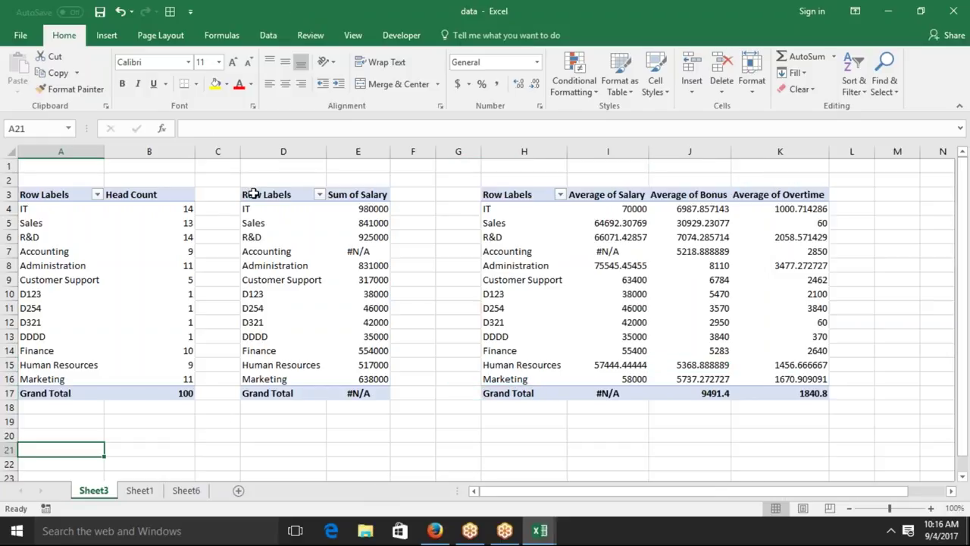
# Copy the Sum of Salary pivot table and paste it at A20
pyautogui.click(254, 194)
pyautogui.moveTo(254, 194); pyautogui.dragTo(371, 393)
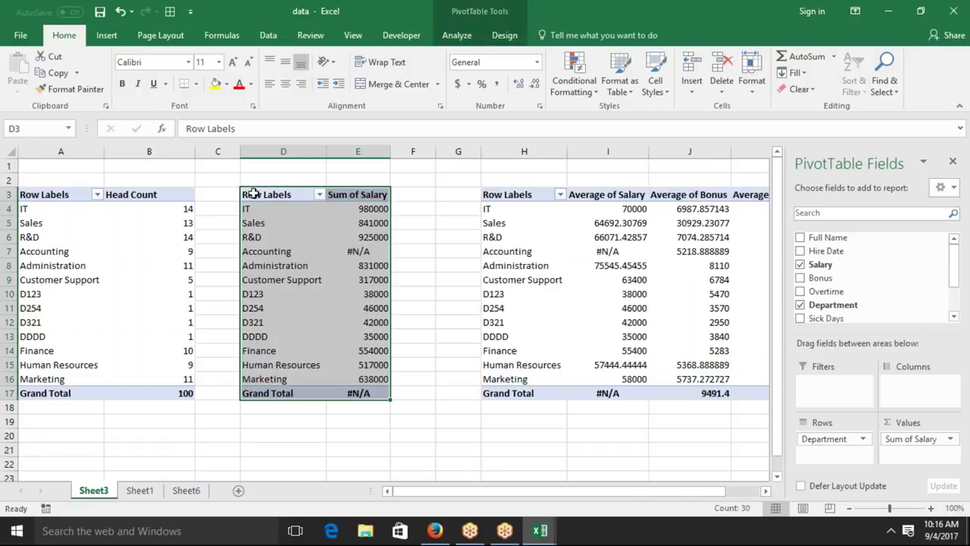
pyautogui.hotkey('ctrl', 'c')
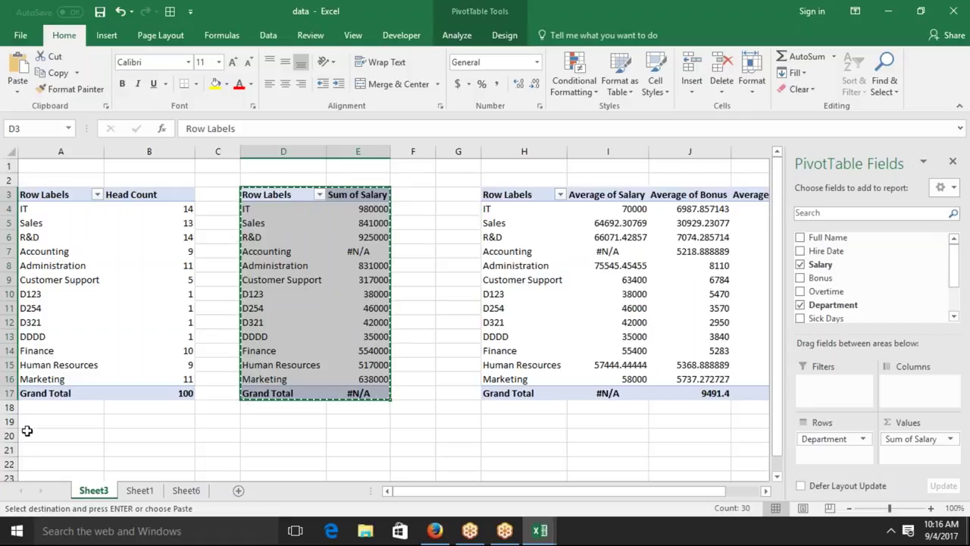
pyautogui.click(27, 435)
pyautogui.hotkey('ctrl', 'v')
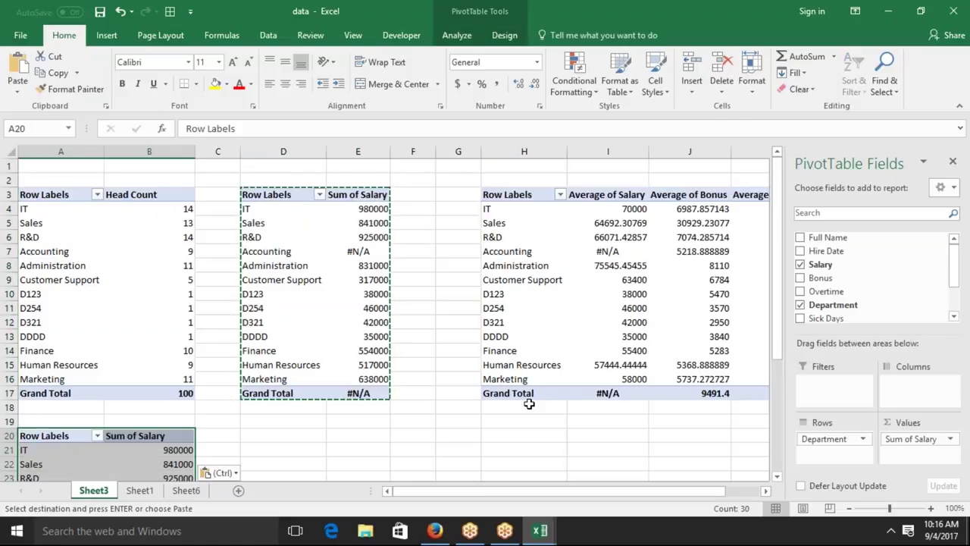
# Arrange the new pivot with departments as rows and months Jan–Dec as columns
pyautogui.moveTo(833, 304); pyautogui.dragTo(942, 385)
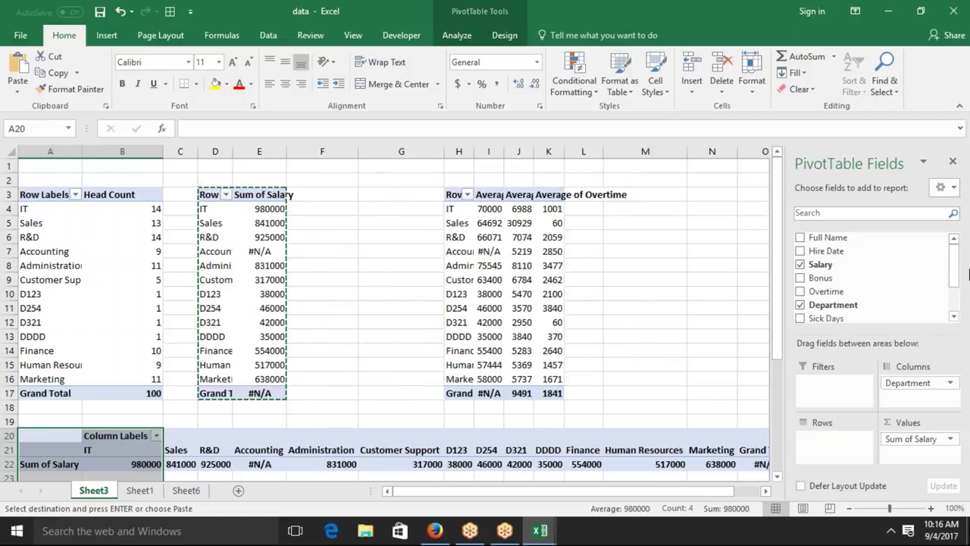
pyautogui.moveTo(952, 264); pyautogui.dragTo(953, 316)
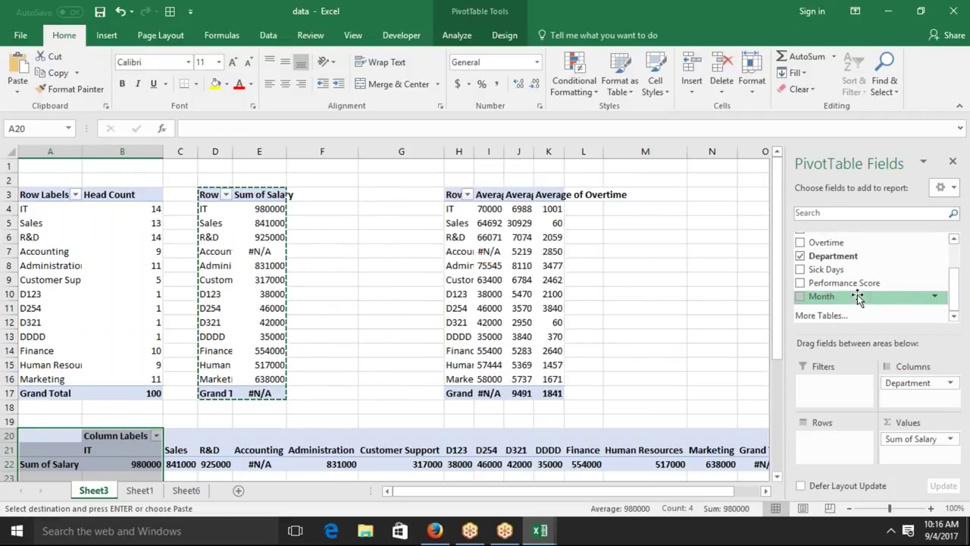
pyautogui.moveTo(856, 298); pyautogui.dragTo(838, 434)
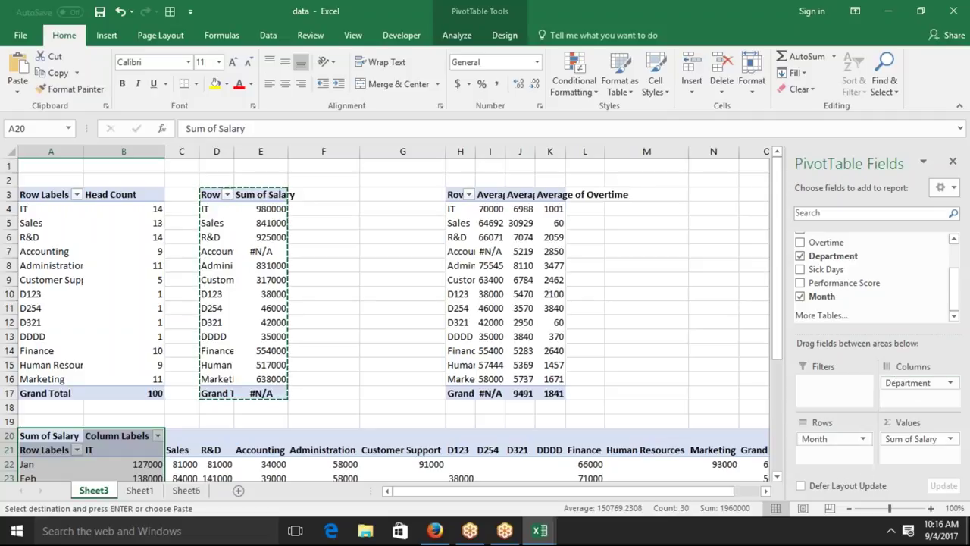
pyautogui.moveTo(913, 382)
pyautogui.mouseDown()
pyautogui.moveTo(841, 453)
pyautogui.moveTo(913, 383)
pyautogui.mouseUp()
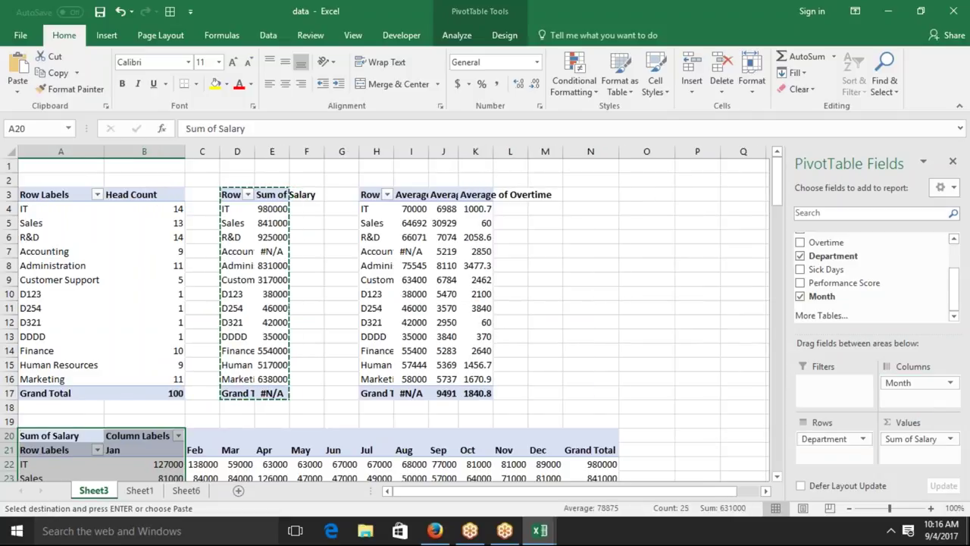
# Autofit columns D and E to their contents
pyautogui.click(367, 265)
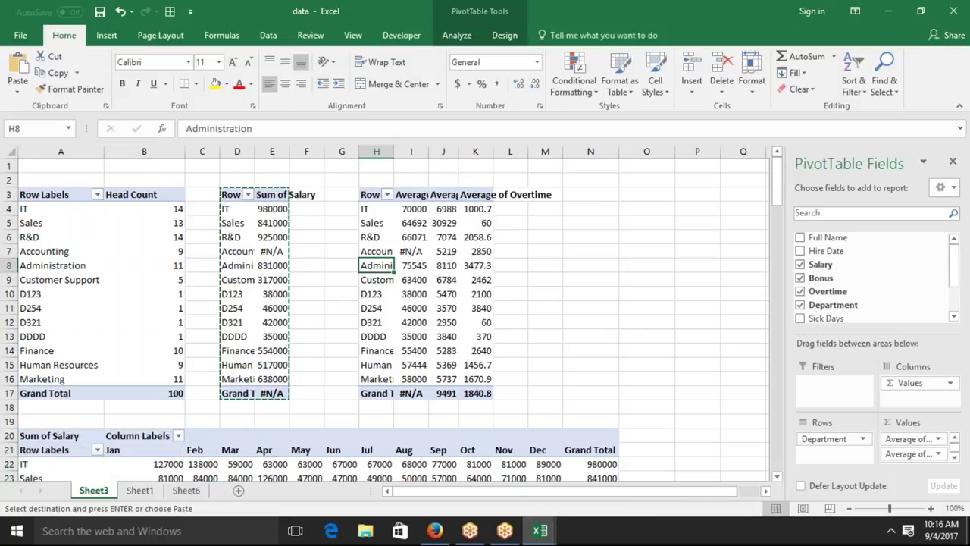
pyautogui.doubleClick(255, 151)
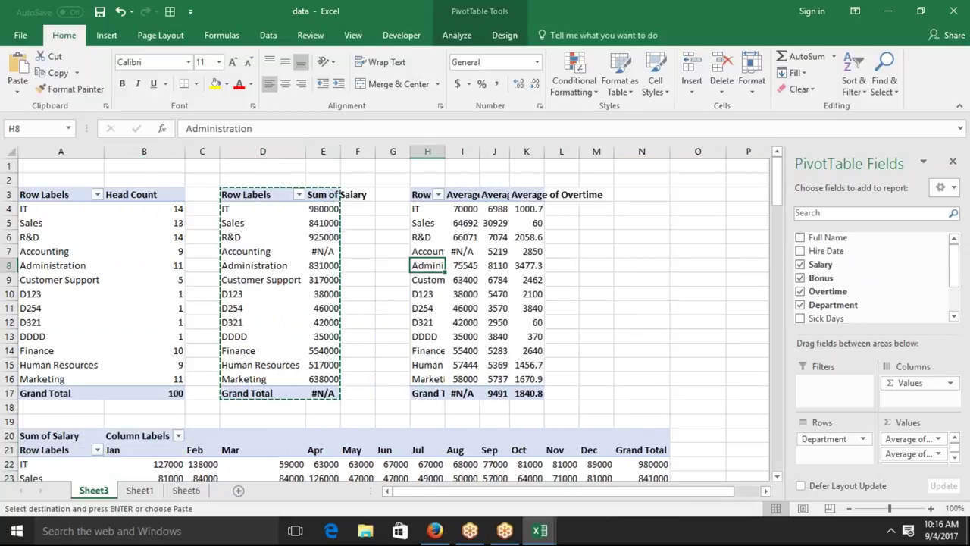
pyautogui.doubleClick(340, 151)
pyautogui.click(421, 180)
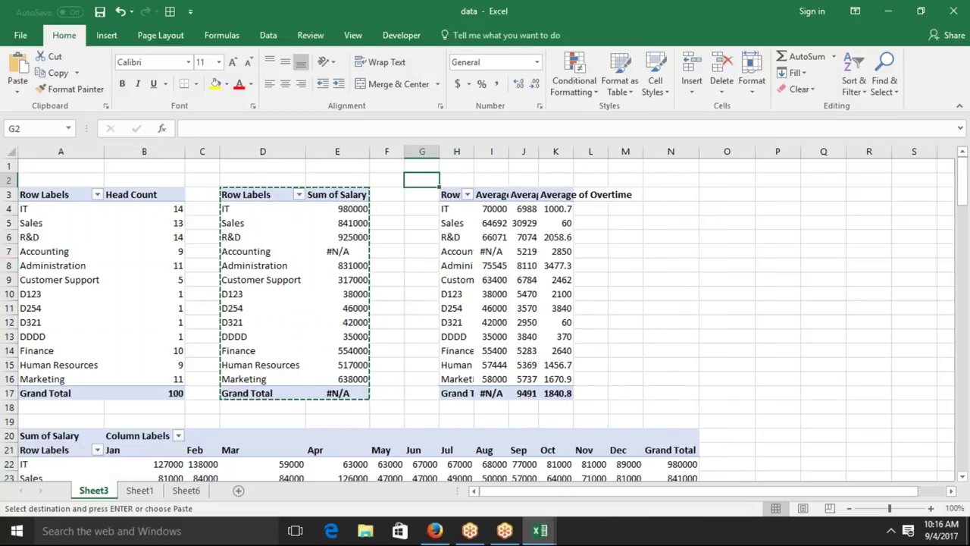
# Add Performance Score as a report filter on the Head Count pivot table
pyautogui.click(708, 262)
pyautogui.click(89, 322)
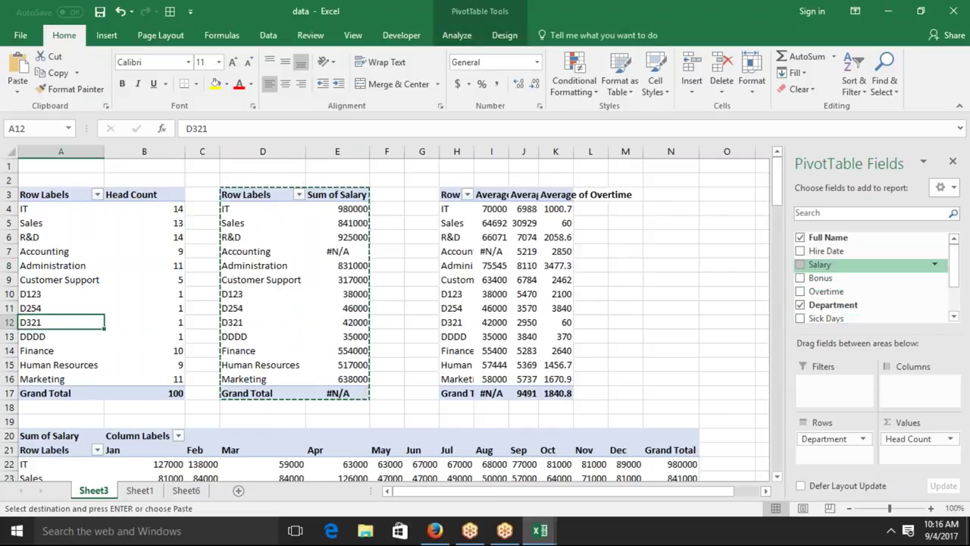
pyautogui.moveTo(953, 277); pyautogui.dragTo(953, 302)
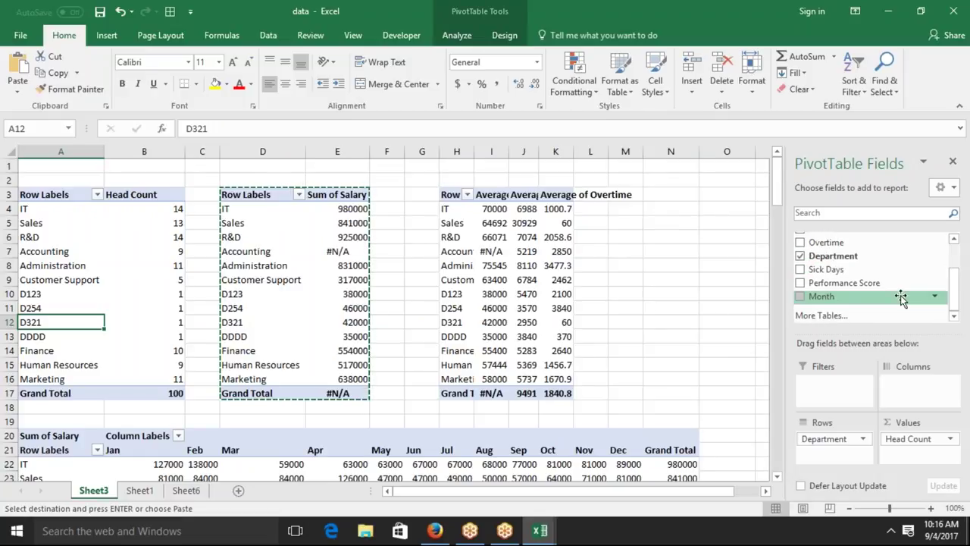
pyautogui.moveTo(843, 283); pyautogui.dragTo(833, 383)
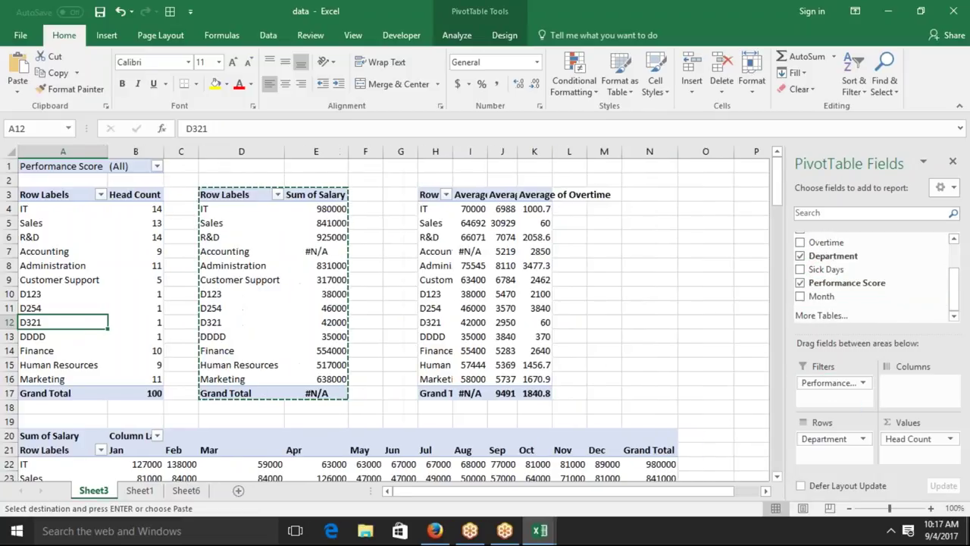
# Test the Performance Score filter with score 2, then reset it to (All)
pyautogui.click(157, 166)
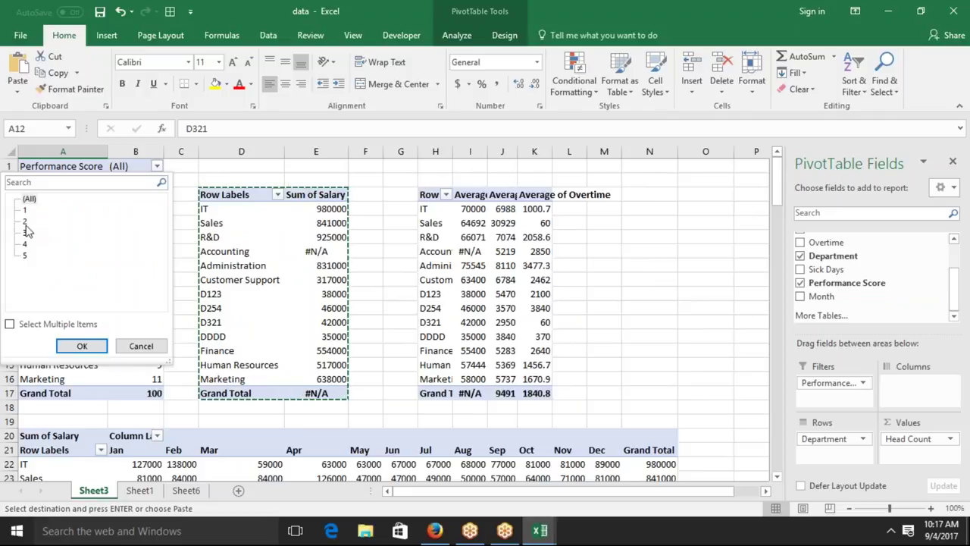
pyautogui.click(79, 346)
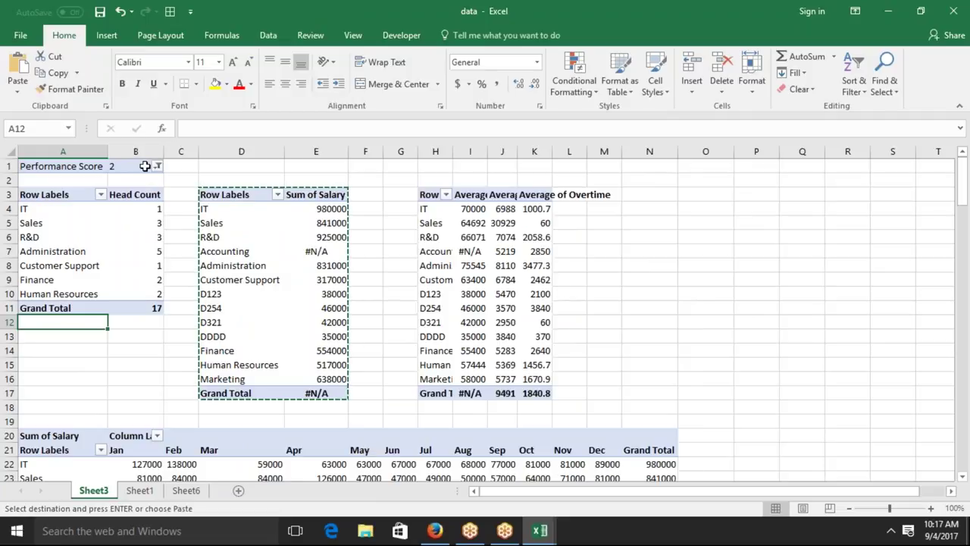
pyautogui.click(157, 166)
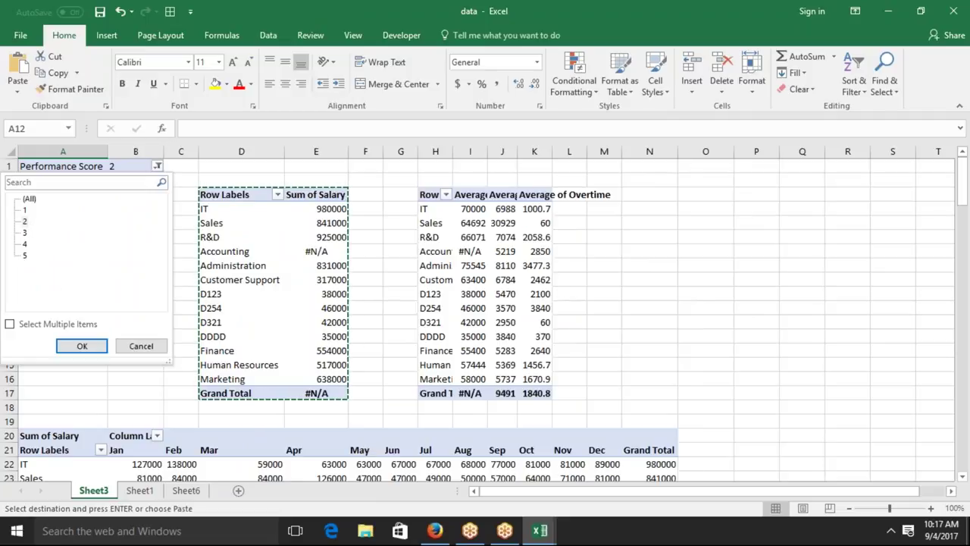
pyautogui.click(28, 199)
pyautogui.click(83, 348)
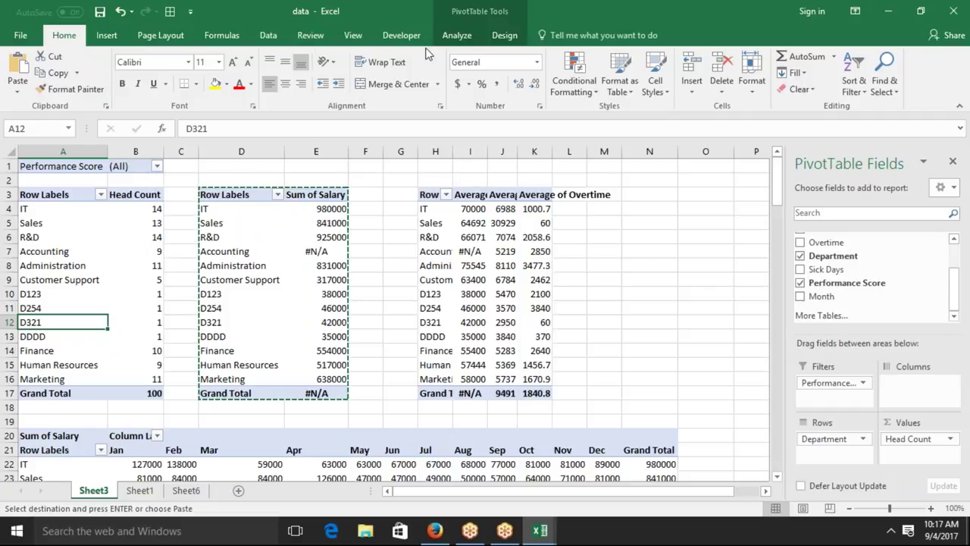
# Insert Department, Sick Days, Performance Score and Month slicers for the pivot table
pyautogui.click(457, 36)
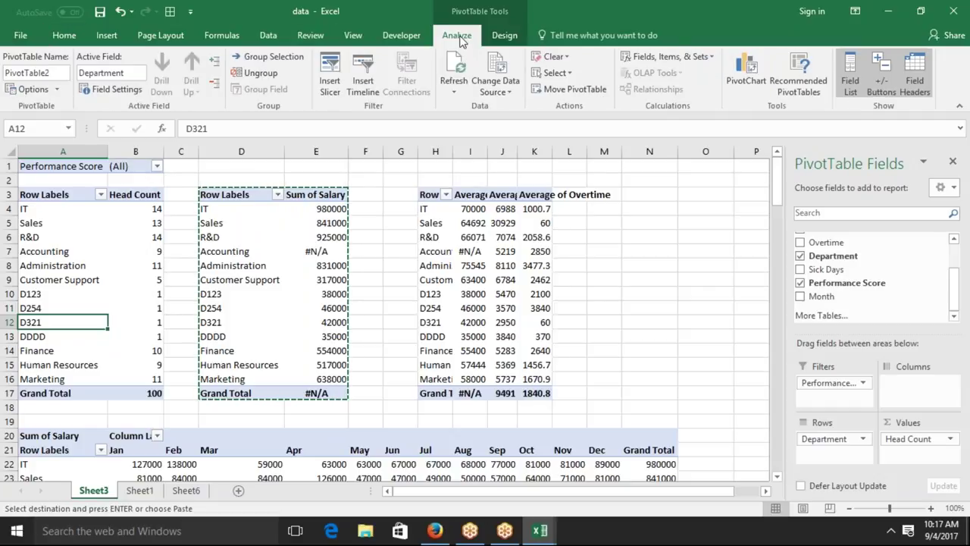
pyautogui.click(335, 75)
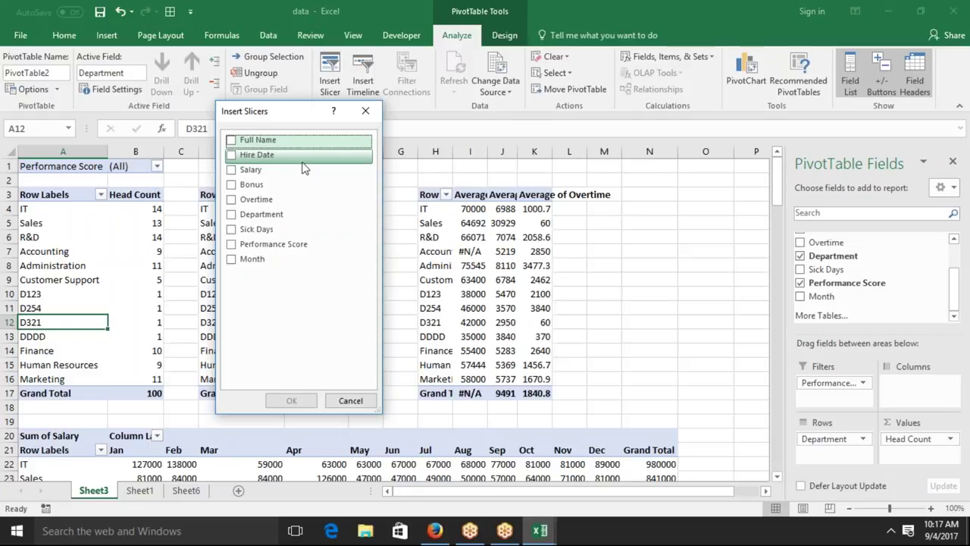
pyautogui.click(231, 215)
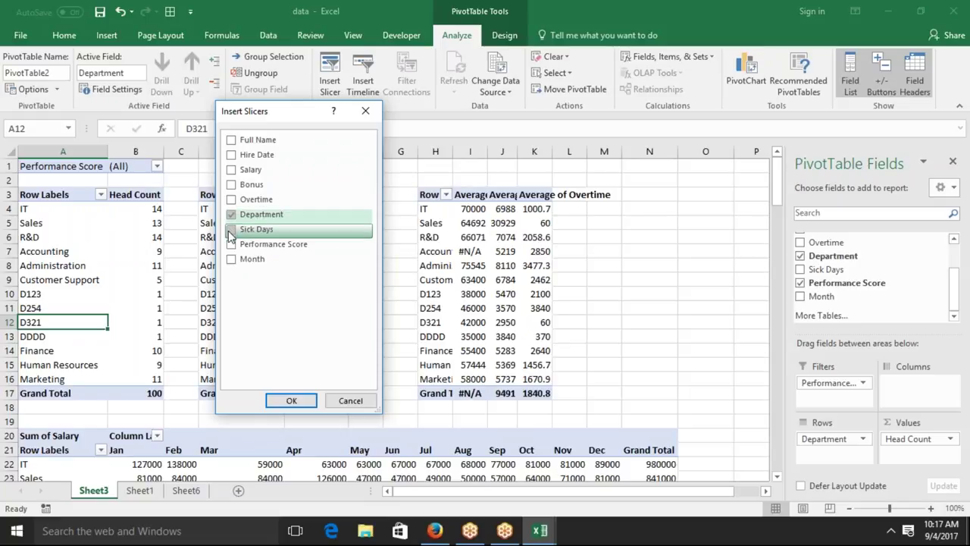
pyautogui.click(231, 230)
pyautogui.click(231, 244)
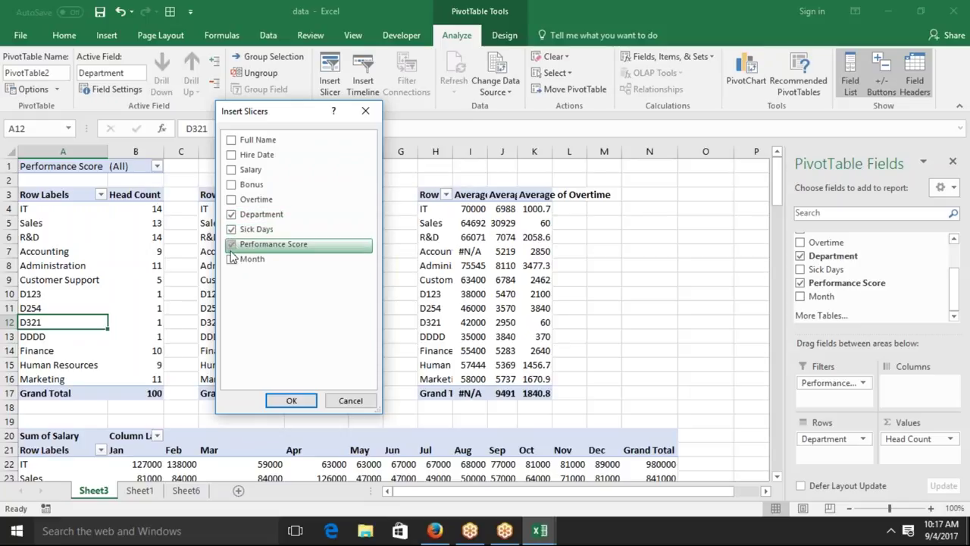
pyautogui.click(232, 260)
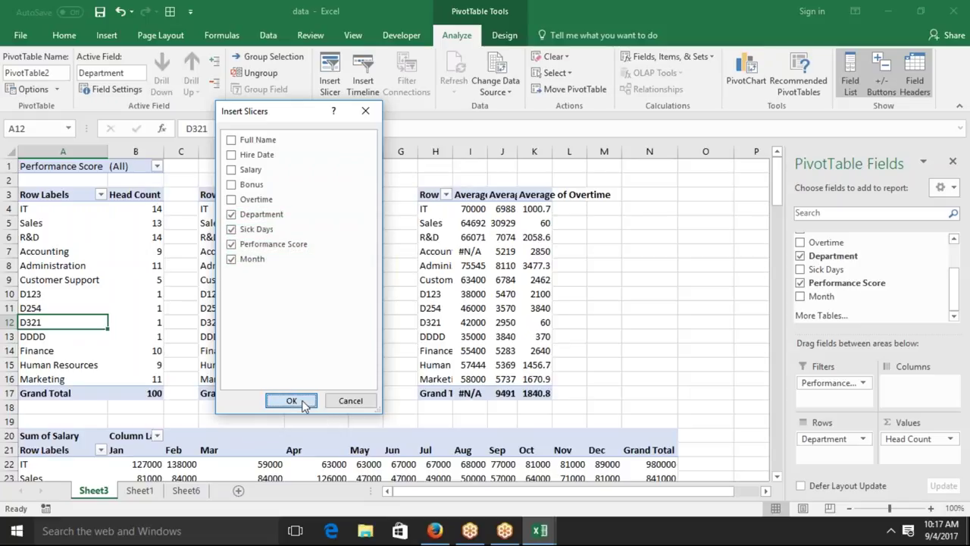
pyautogui.click(291, 400)
pyautogui.click(604, 293)
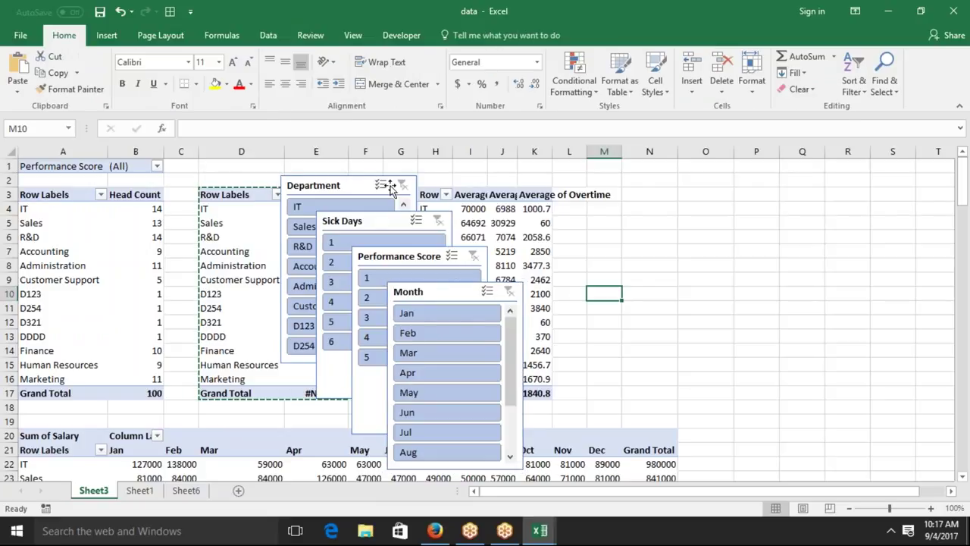
# Move the Department slicer over columns L–N and shift the Sick Days slicer right
pyautogui.moveTo(373, 163); pyautogui.dragTo(587, 150)
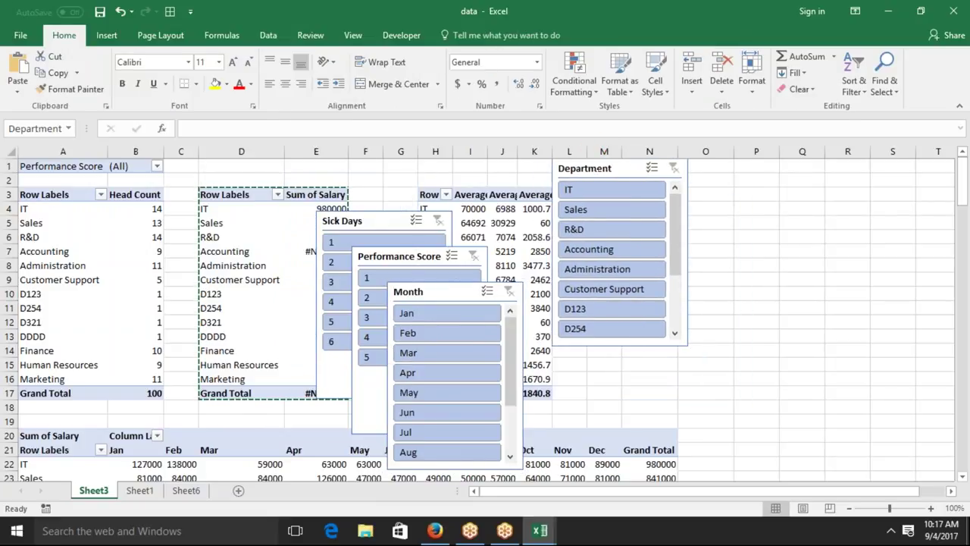
pyautogui.moveTo(588, 150); pyautogui.dragTo(611, 151)
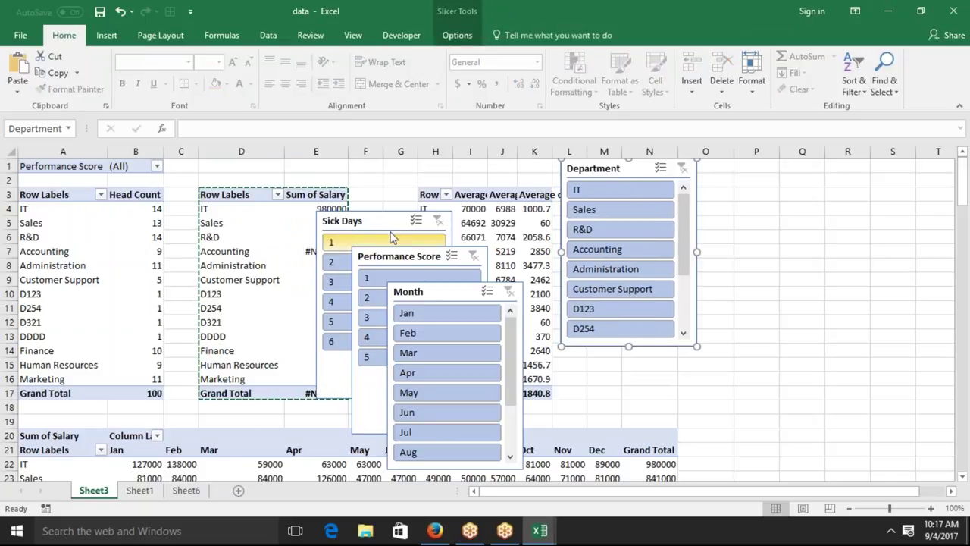
pyautogui.moveTo(384, 220); pyautogui.dragTo(732, 175)
pyautogui.moveTo(778, 118); pyautogui.dragTo(777, 118)
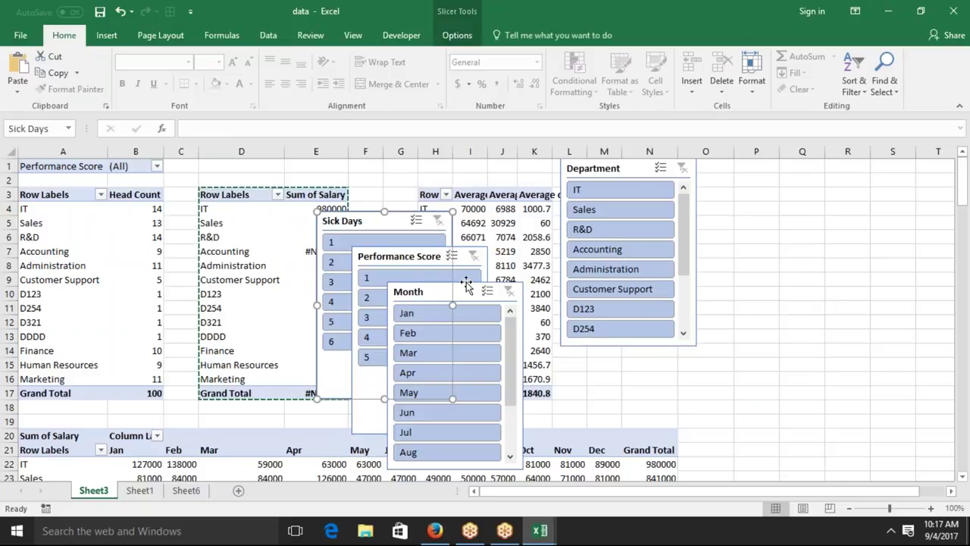
# Place the Month slicer beside Department and resize it into a smaller box
pyautogui.moveTo(419, 292); pyautogui.dragTo(786, 173)
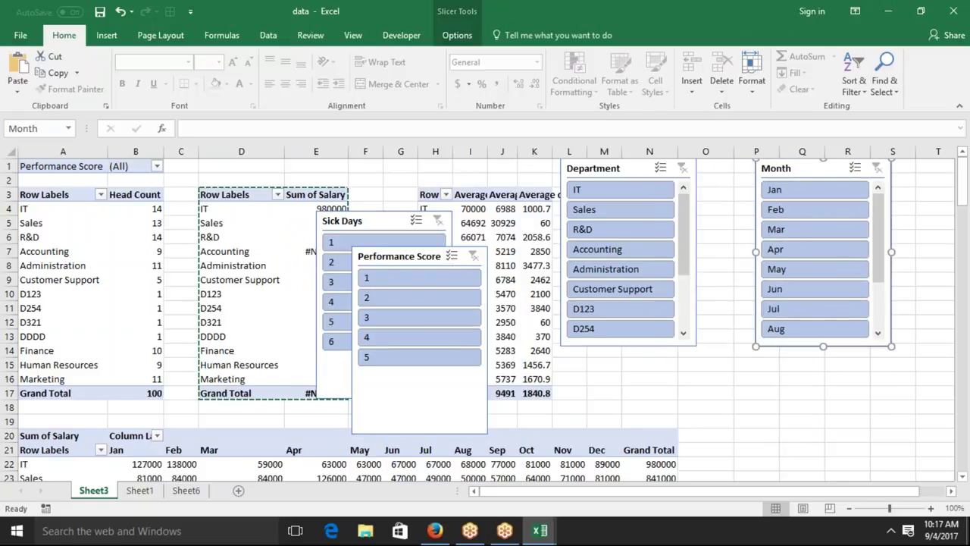
pyautogui.moveTo(891, 251); pyautogui.dragTo(834, 251)
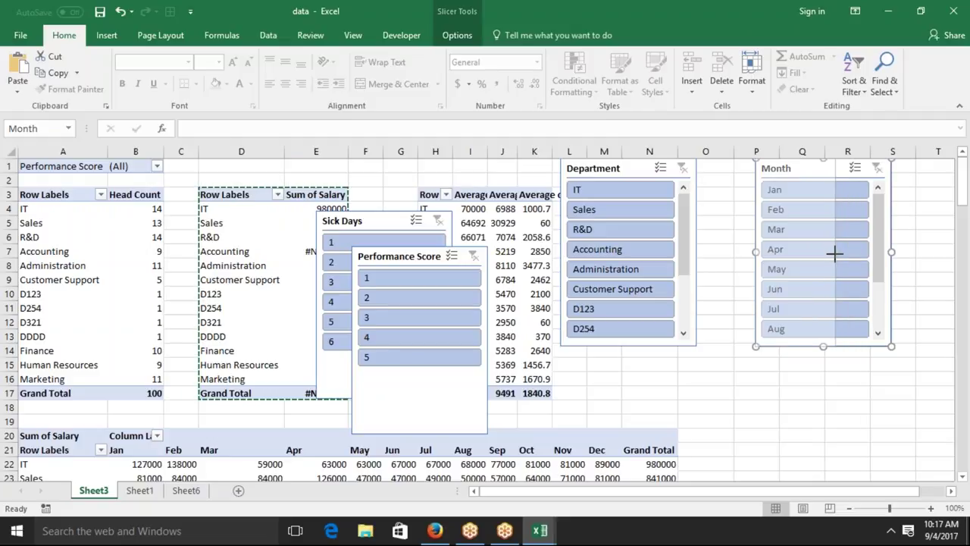
pyautogui.moveTo(757, 169); pyautogui.dragTo(700, 168)
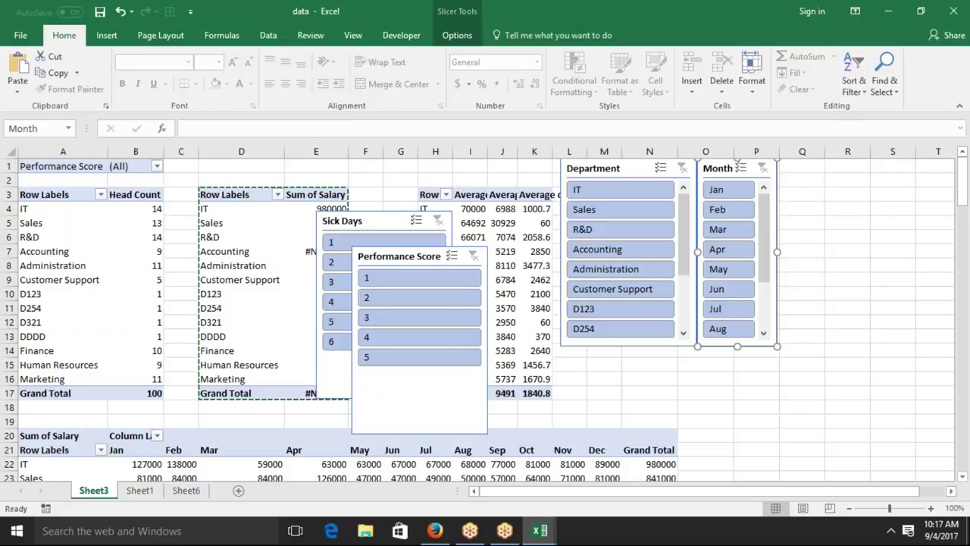
pyautogui.moveTo(737, 346); pyautogui.dragTo(736, 236)
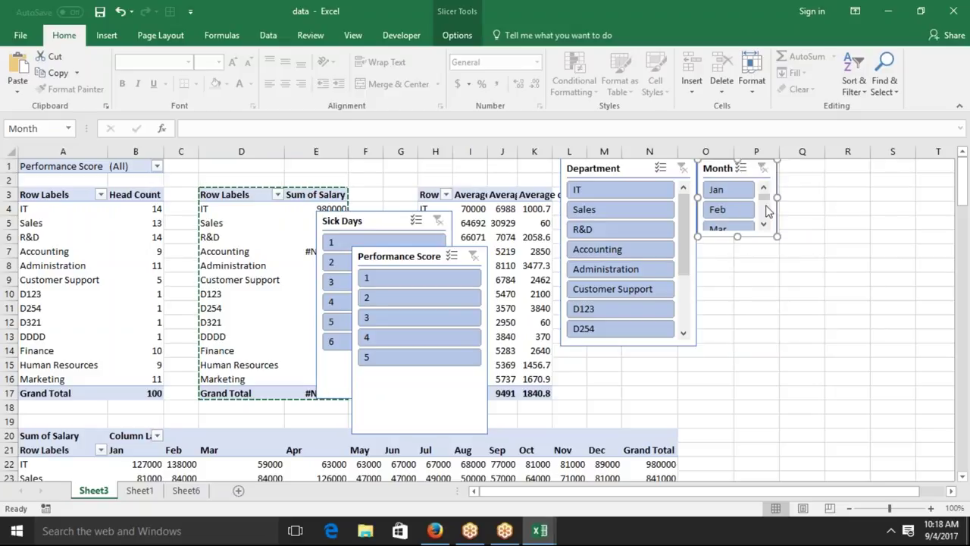
pyautogui.moveTo(777, 197); pyautogui.dragTo(816, 197)
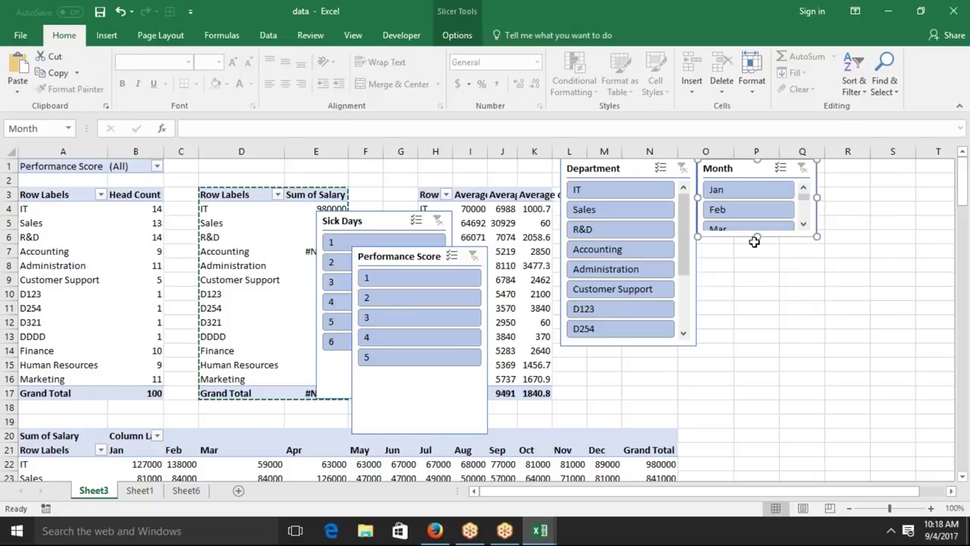
# Set the Month slicer to 2 columns and make it tall enough for all twelve months
pyautogui.click(458, 38)
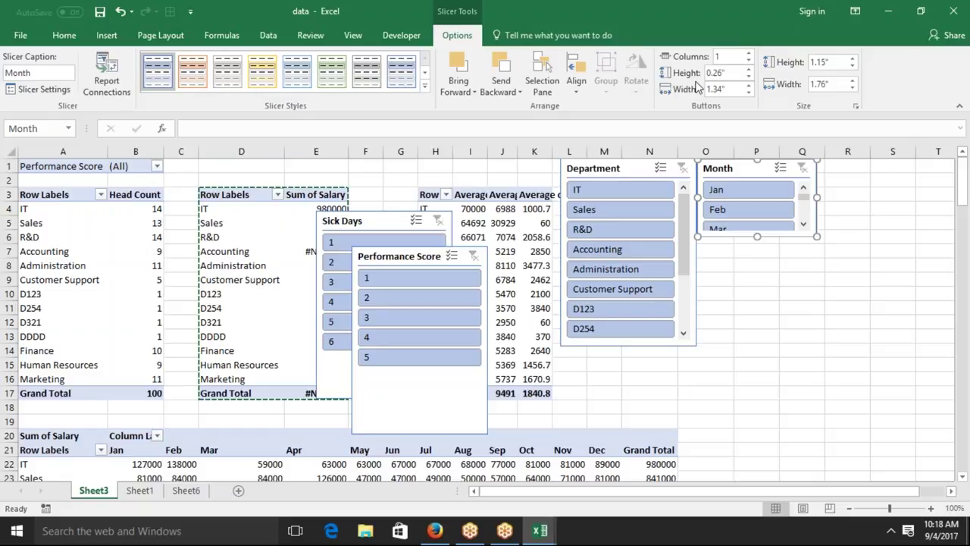
pyautogui.click(748, 53)
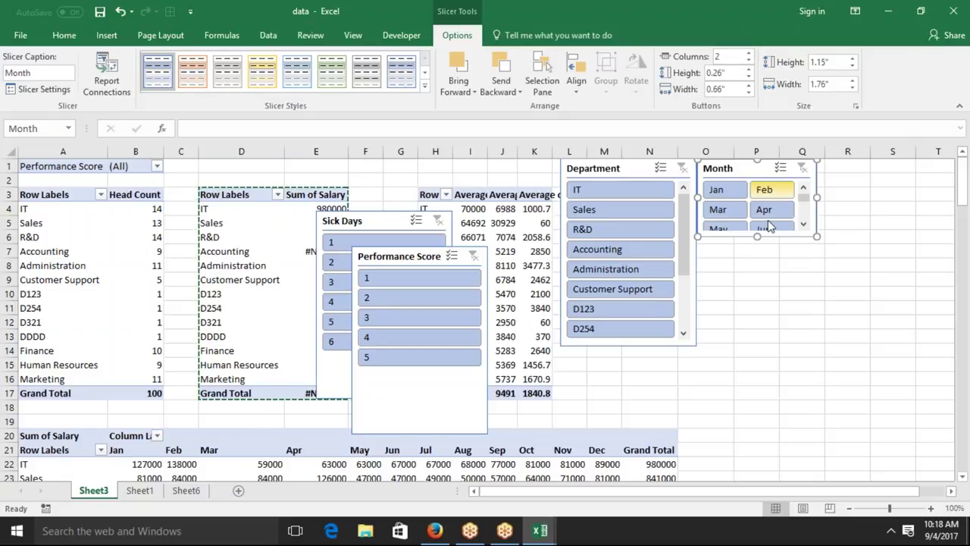
pyautogui.moveTo(757, 237); pyautogui.dragTo(757, 306)
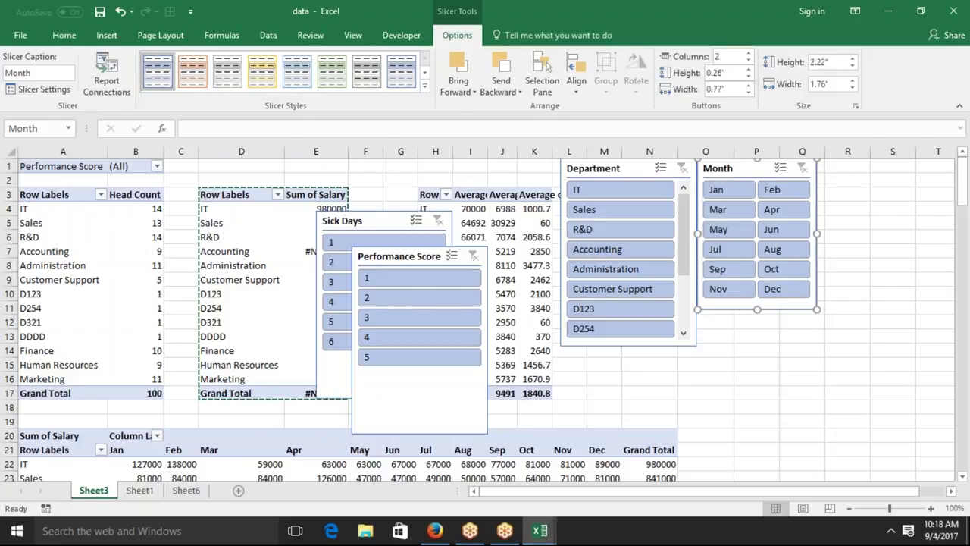
# Move the Performance Score slicer below Month, set it to 2 columns and shrink it
pyautogui.moveTo(413, 256)
pyautogui.mouseDown()
pyautogui.moveTo(769, 337)
pyautogui.moveTo(766, 325)
pyautogui.mouseUp()
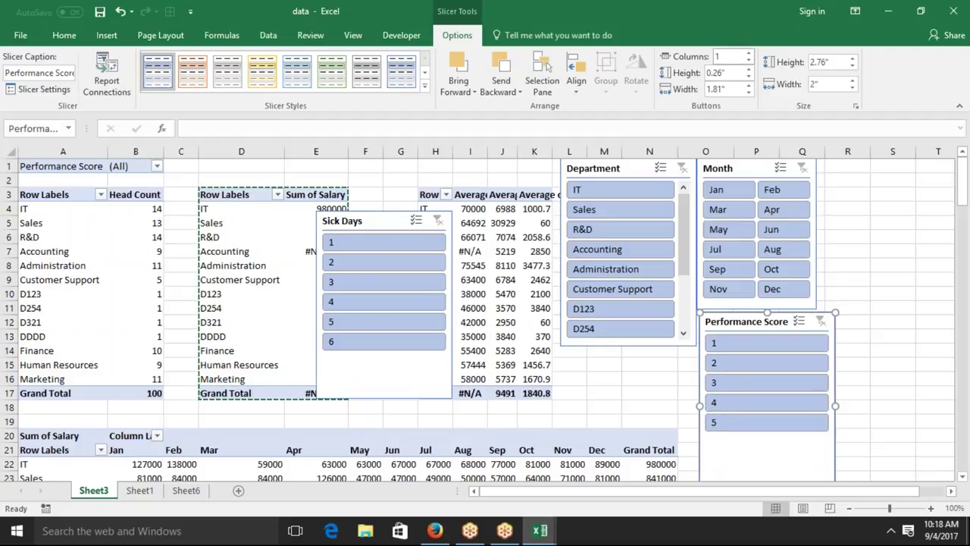
pyautogui.click(748, 54)
pyautogui.click(960, 199)
pyautogui.moveTo(960, 198); pyautogui.dragTo(962, 211)
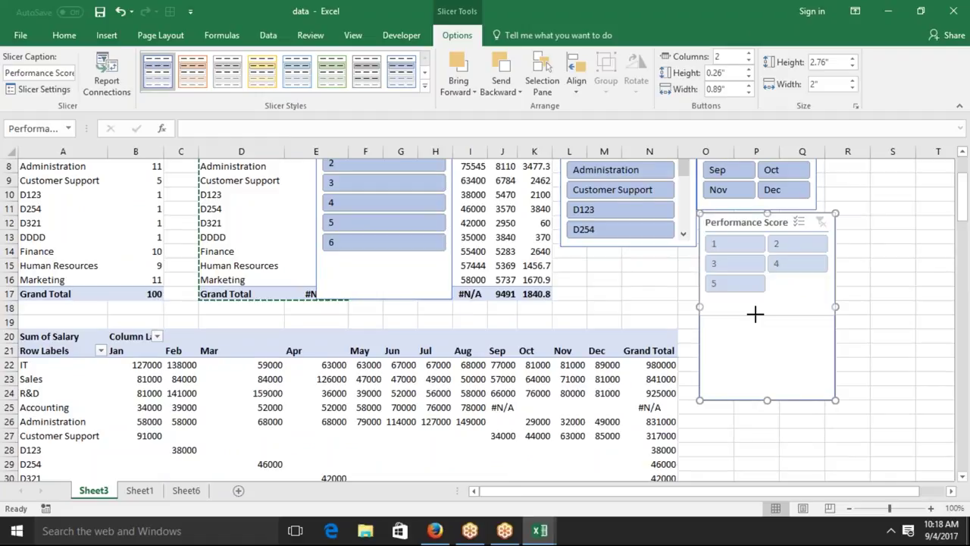
pyautogui.moveTo(751, 297); pyautogui.dragTo(751, 298)
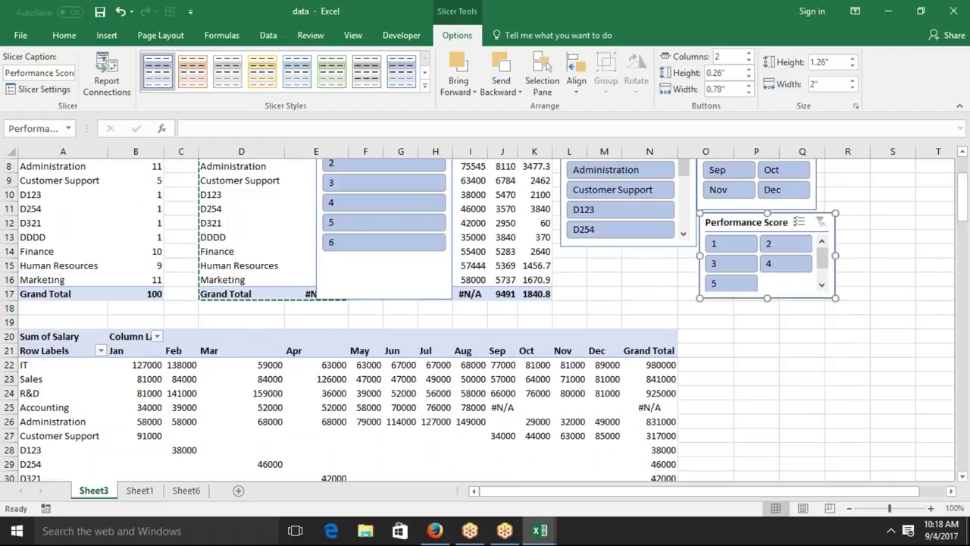
pyautogui.moveTo(835, 255); pyautogui.dragTo(796, 256)
pyautogui.moveTo(725, 222); pyautogui.dragTo(724, 220)
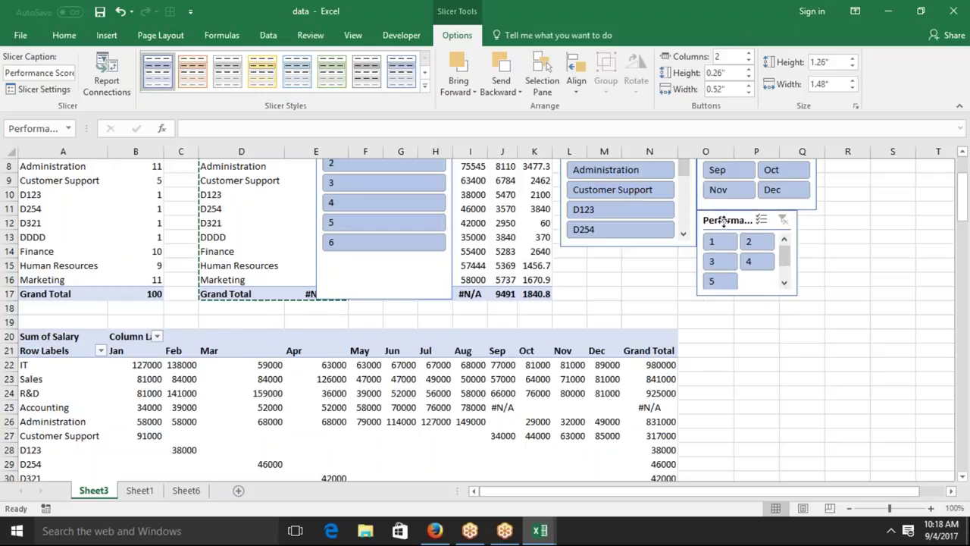
pyautogui.click(842, 275)
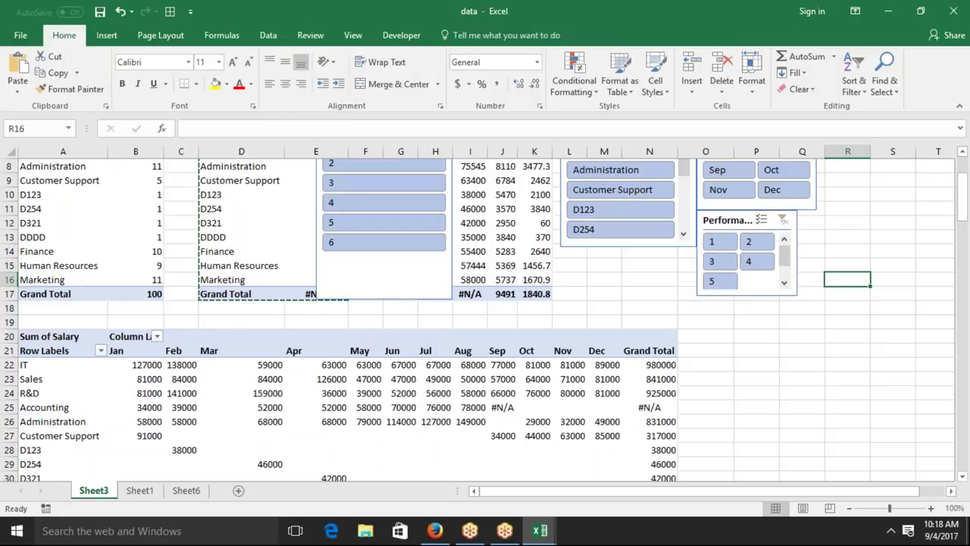
# Move the Sick Days slicer beside Performance Score, set 2 columns and shrink it
pyautogui.moveTo(390, 275); pyautogui.dragTo(878, 372)
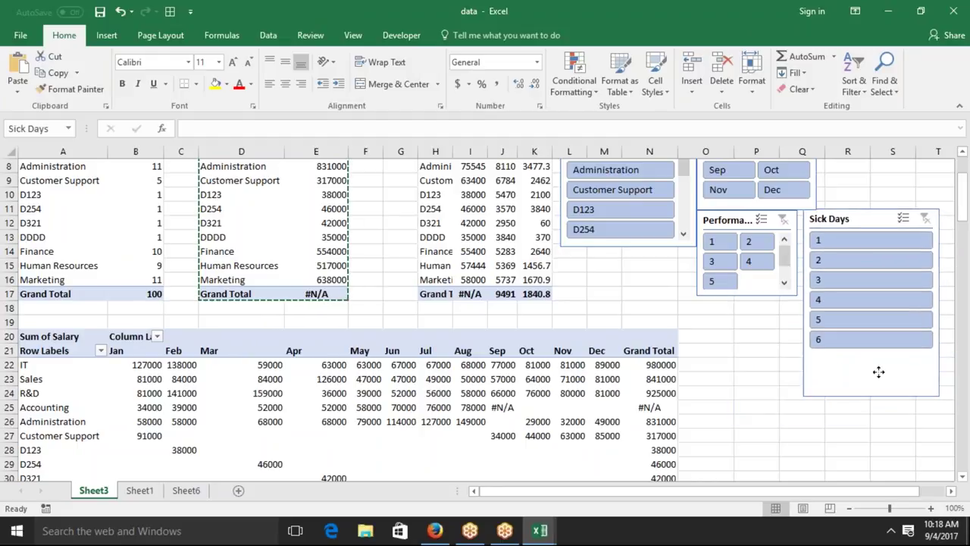
pyautogui.click(878, 372)
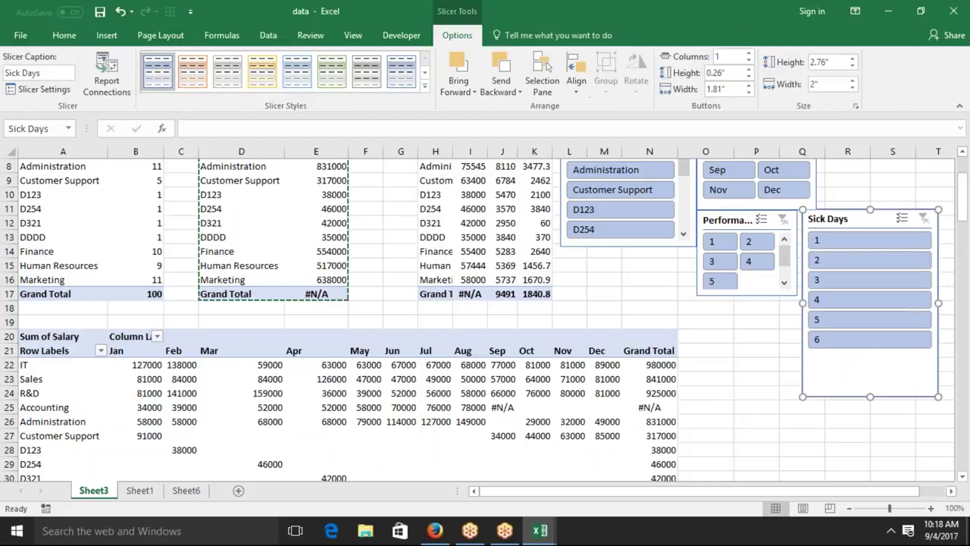
pyautogui.click(749, 57)
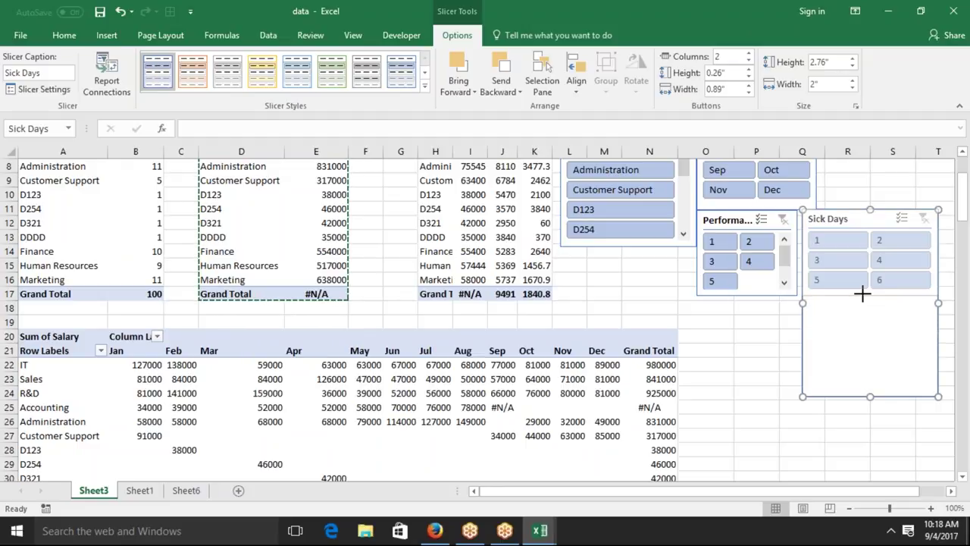
pyautogui.moveTo(862, 293); pyautogui.dragTo(862, 289)
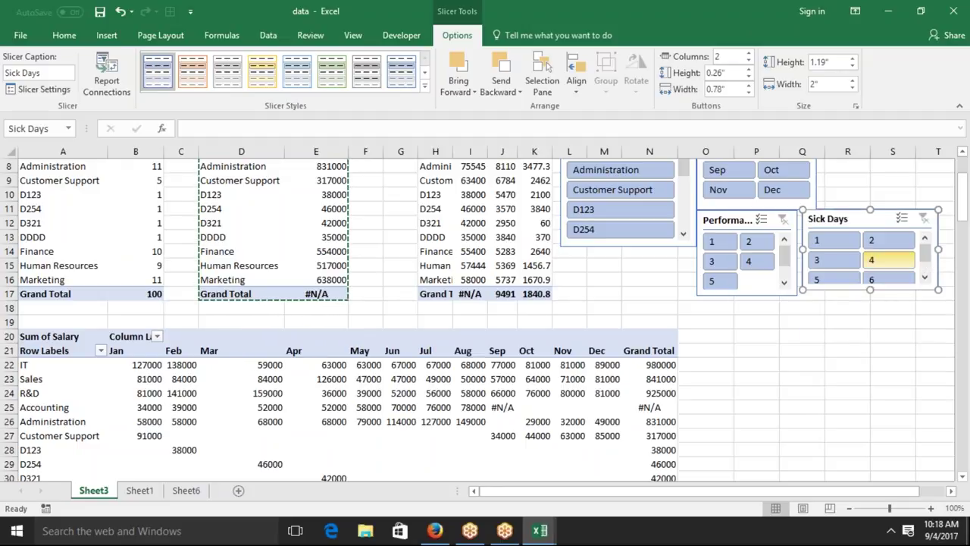
pyautogui.moveTo(938, 248); pyautogui.dragTo(891, 248)
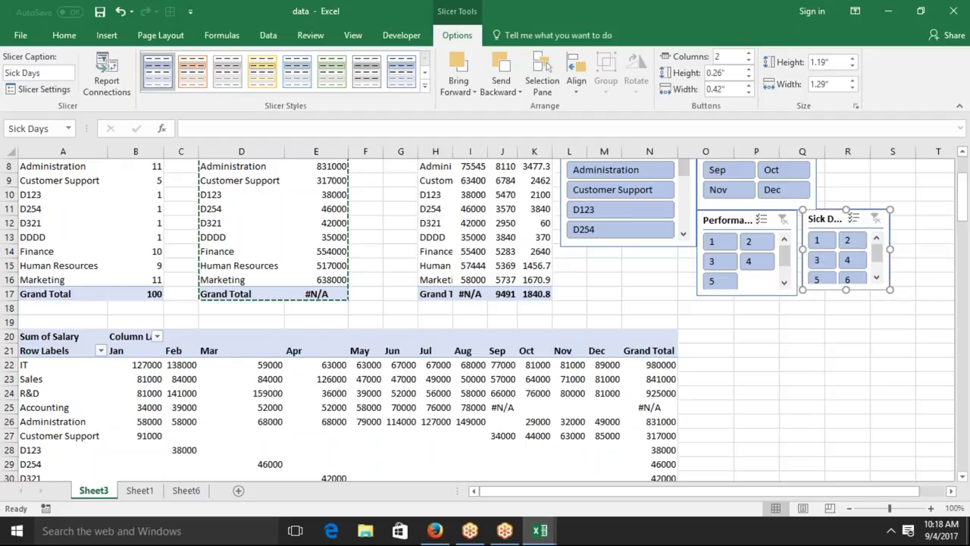
pyautogui.moveTo(963, 216); pyautogui.dragTo(962, 176)
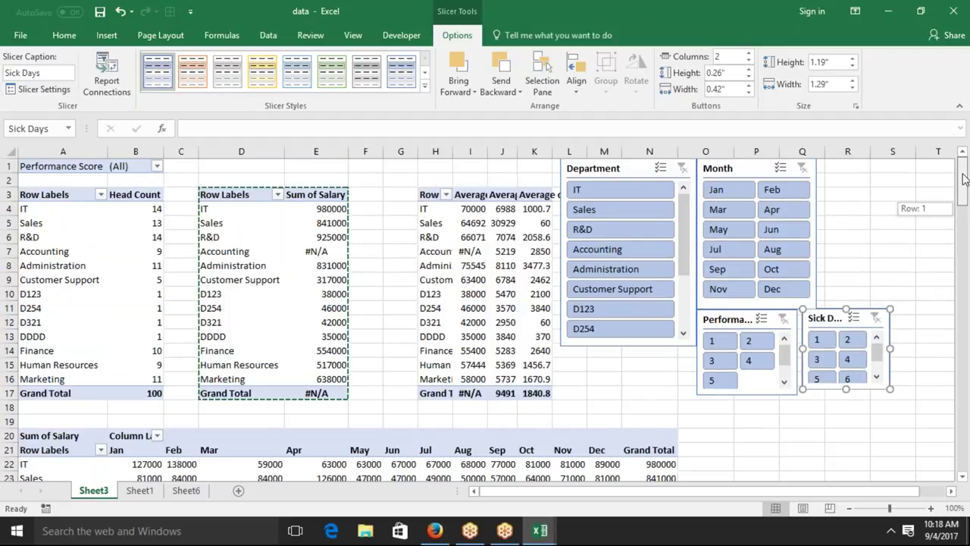
# Filter the pivot tables to January with the Month slicer, then clear the filter
pyautogui.click(892, 208)
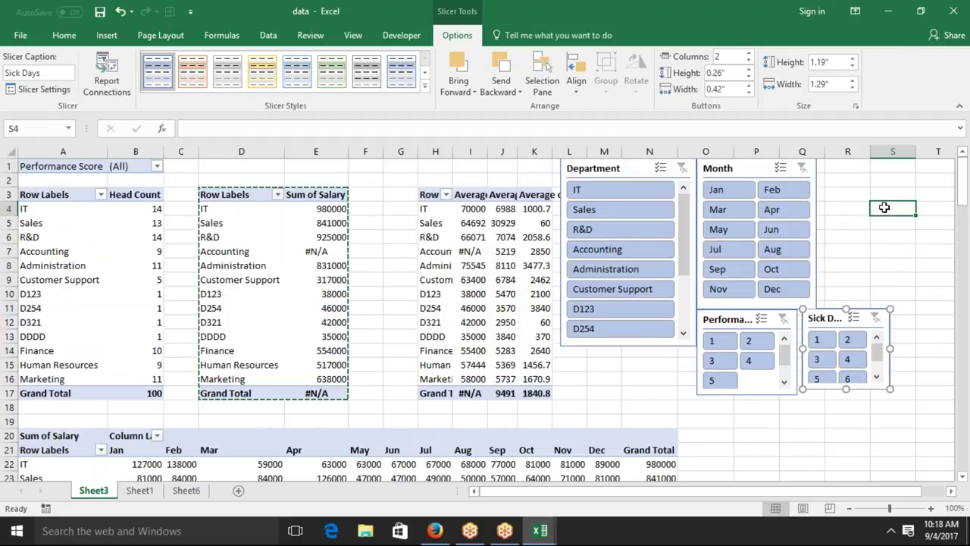
pyautogui.click(733, 196)
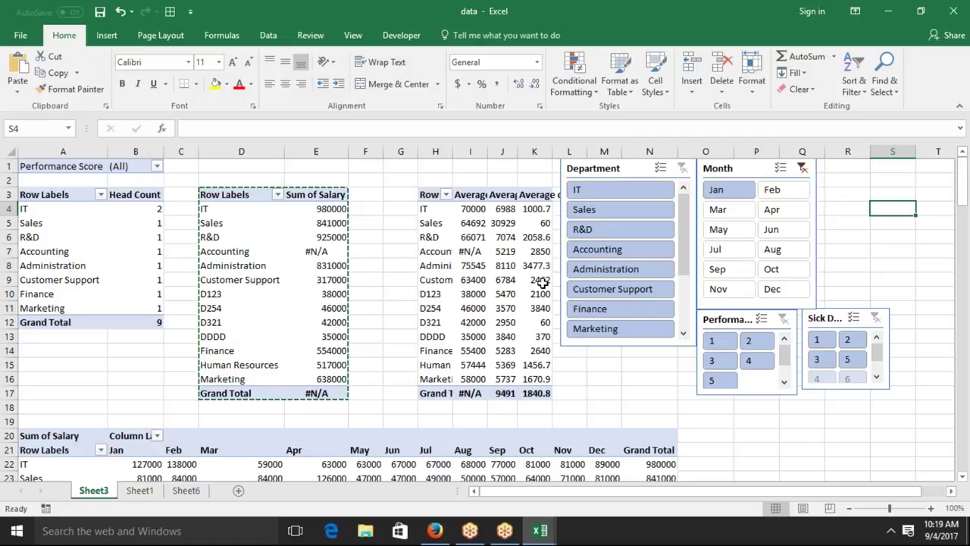
pyautogui.click(800, 169)
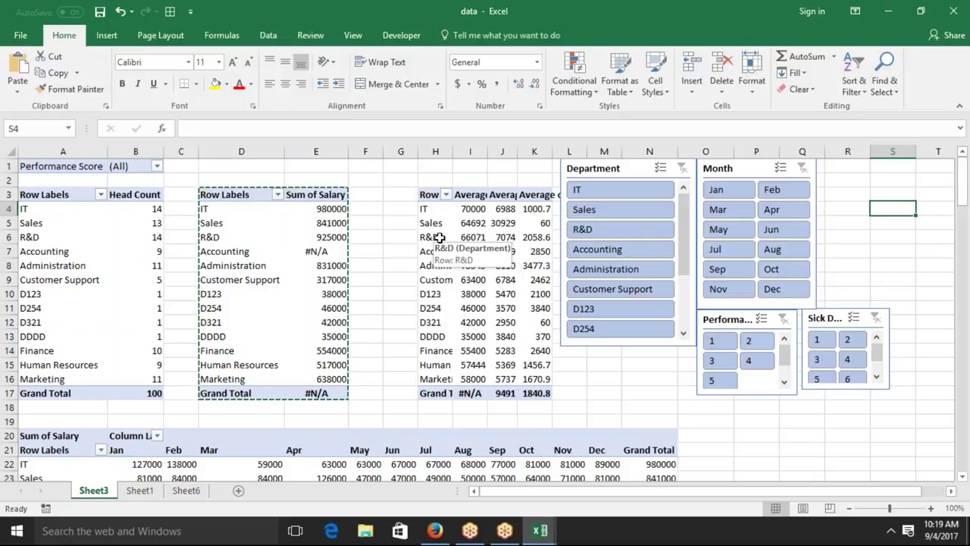
# Select cells in the head count and salary pivot tables to bring up their field lists
pyautogui.click(114, 265)
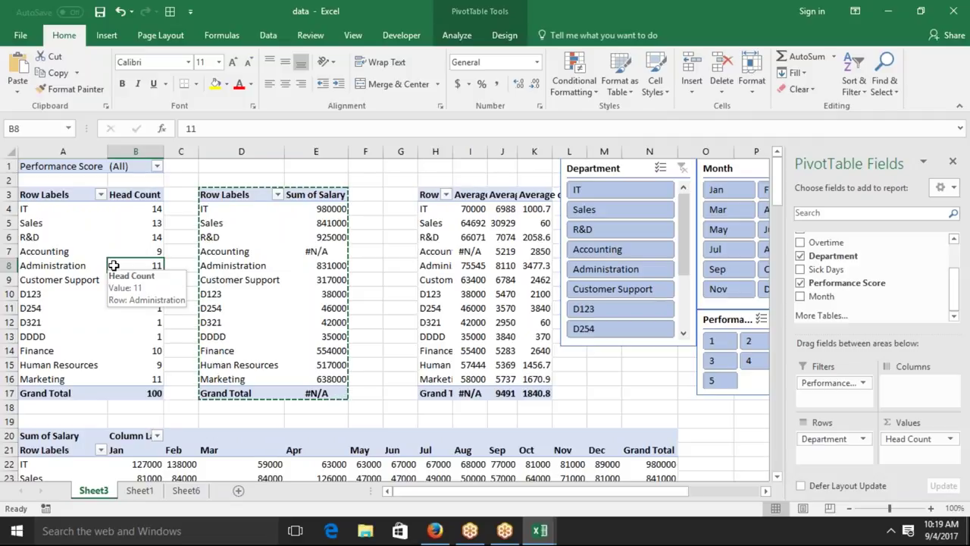
pyautogui.click(80, 190)
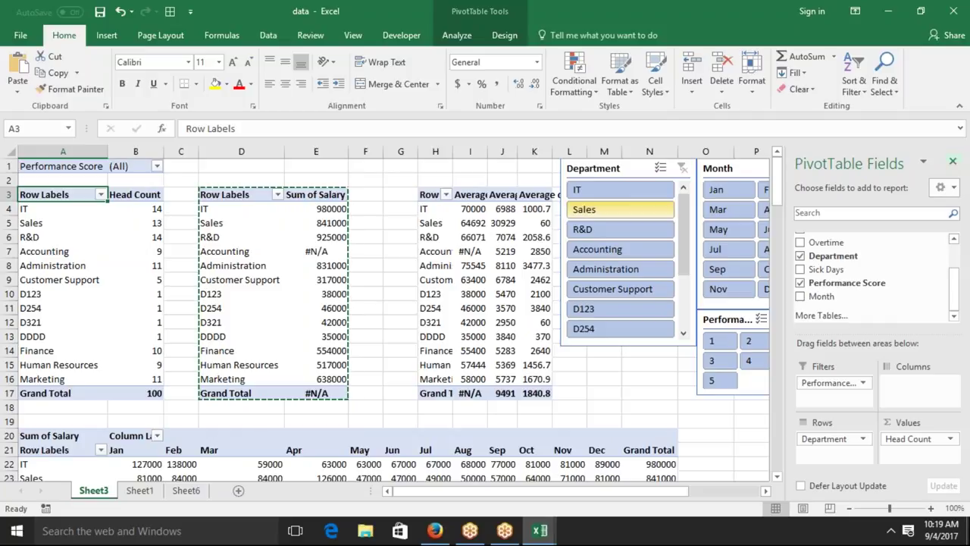
pyautogui.click(220, 295)
# Connect the Sum of Salary pivot table to the Month, Performance and Sick Days slicers
pyautogui.click(243, 262)
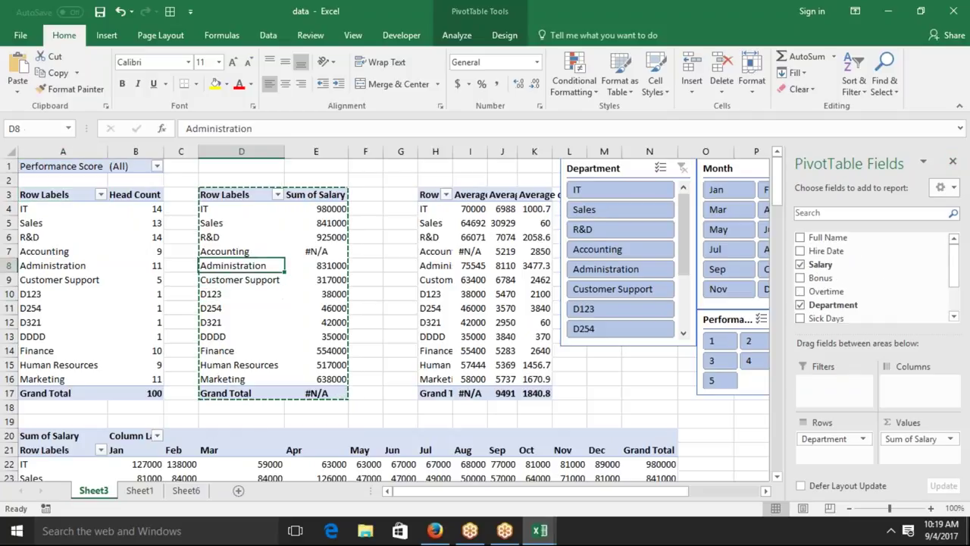
pyautogui.click(457, 38)
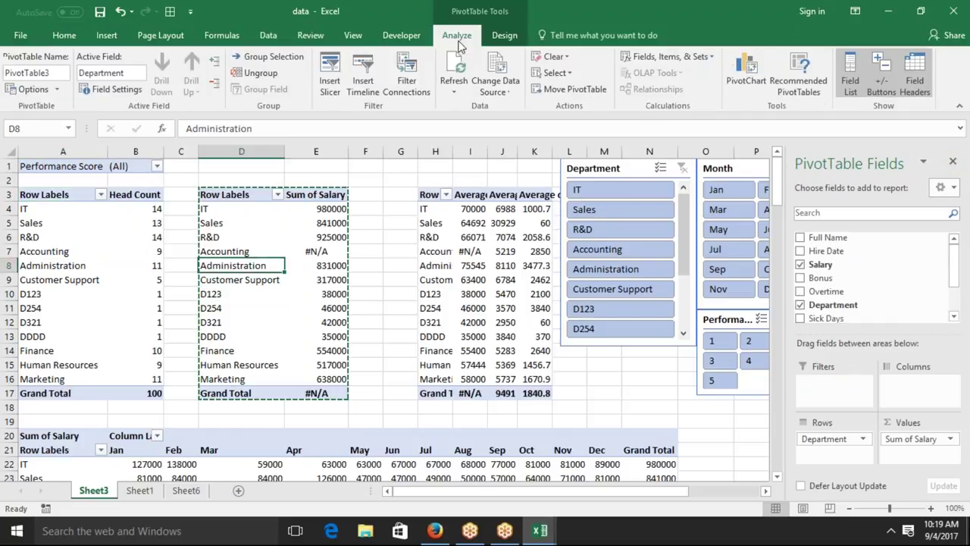
pyautogui.click(391, 79)
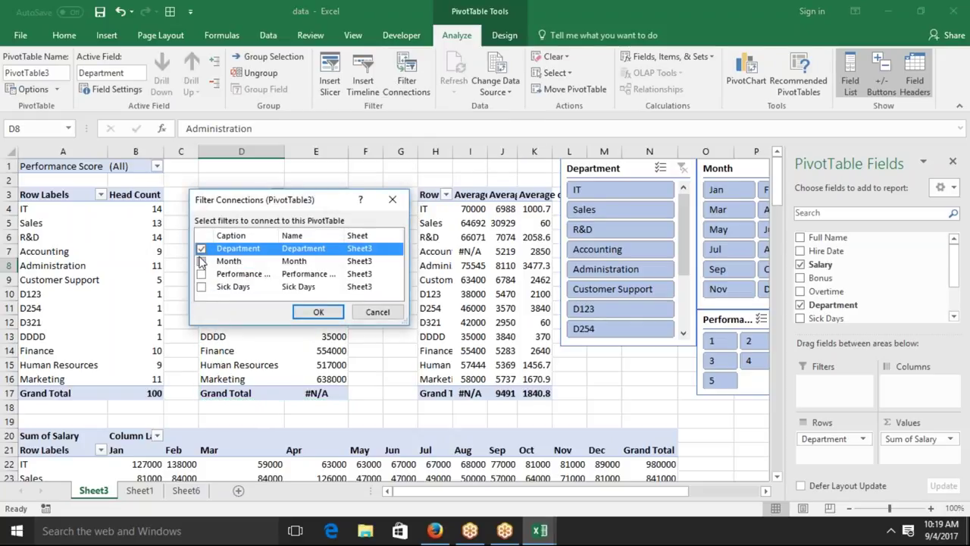
pyautogui.click(201, 261)
pyautogui.click(201, 274)
pyautogui.click(200, 286)
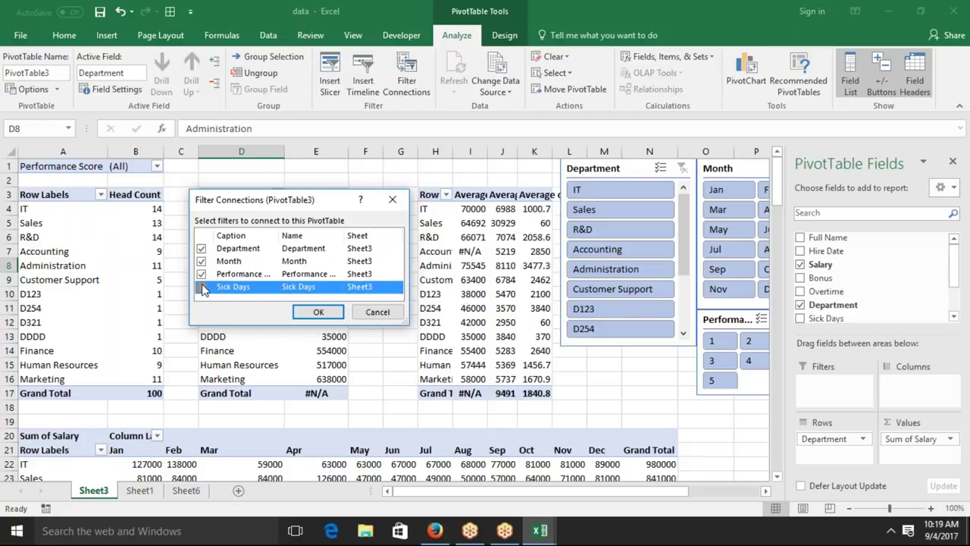
pyautogui.click(314, 312)
# Connect the averages pivot table to all four slicers
pyautogui.click(435, 266)
pyautogui.click(407, 75)
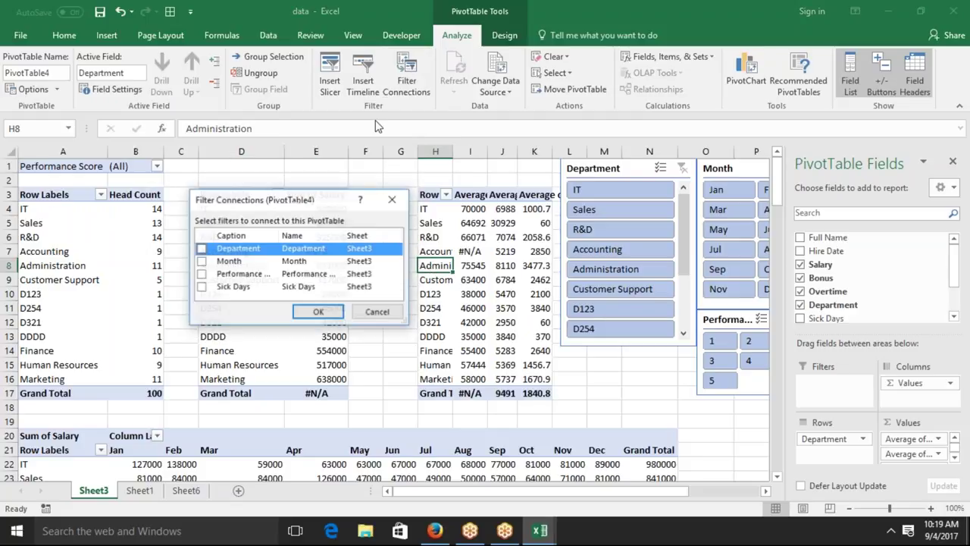
pyautogui.click(202, 260)
pyautogui.click(202, 274)
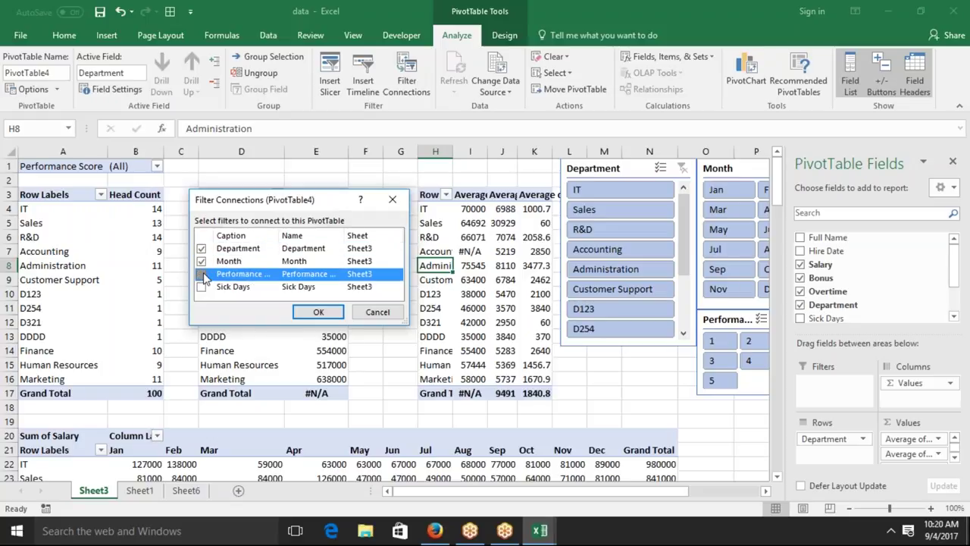
pyautogui.click(202, 287)
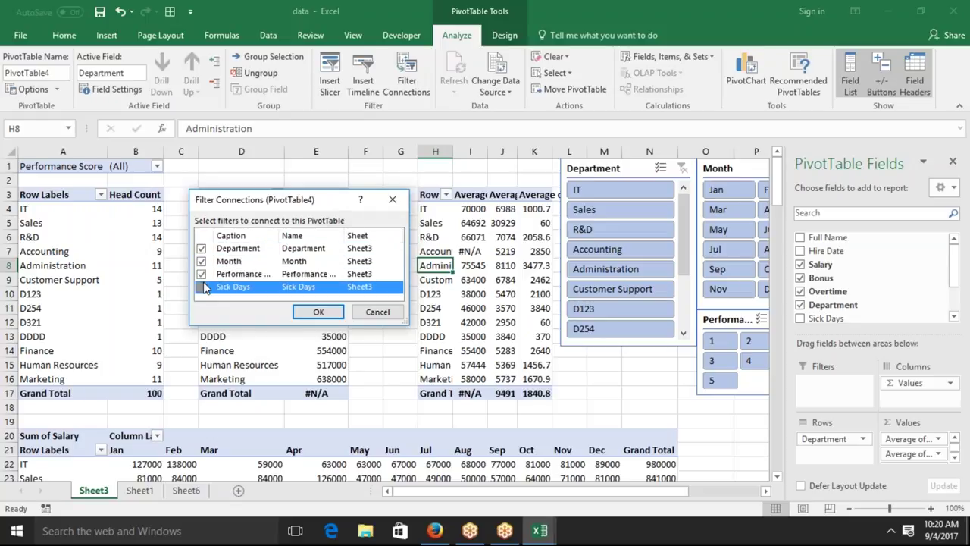
pyautogui.click(320, 312)
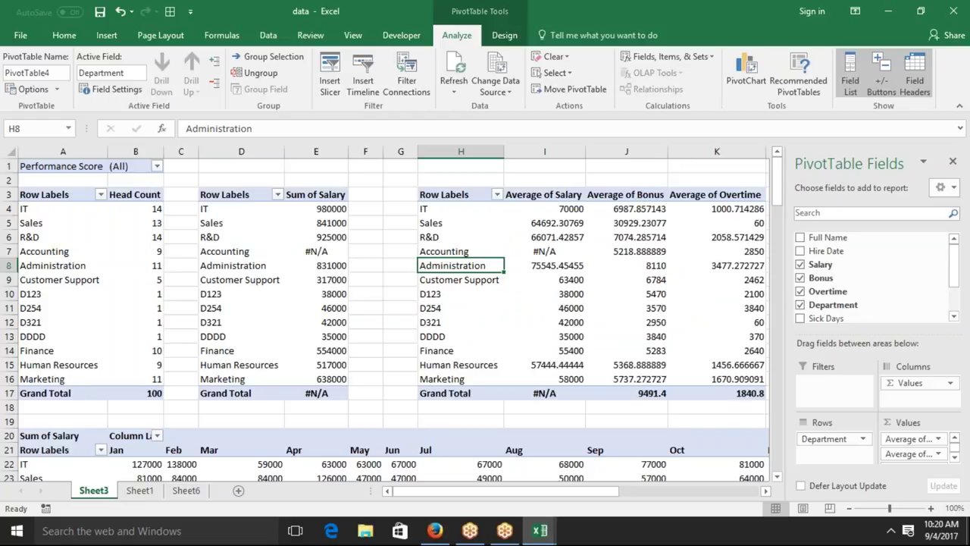
# Narrow columns H, I, J and K
pyautogui.click(729, 410)
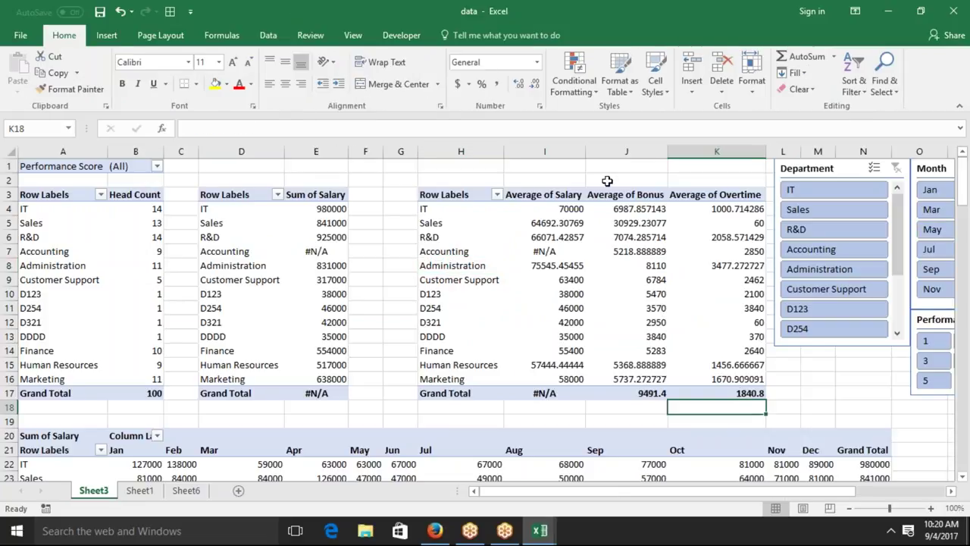
pyautogui.moveTo(503, 155)
pyautogui.mouseDown()
pyautogui.moveTo(464, 161)
pyautogui.moveTo(473, 161)
pyautogui.mouseUp()
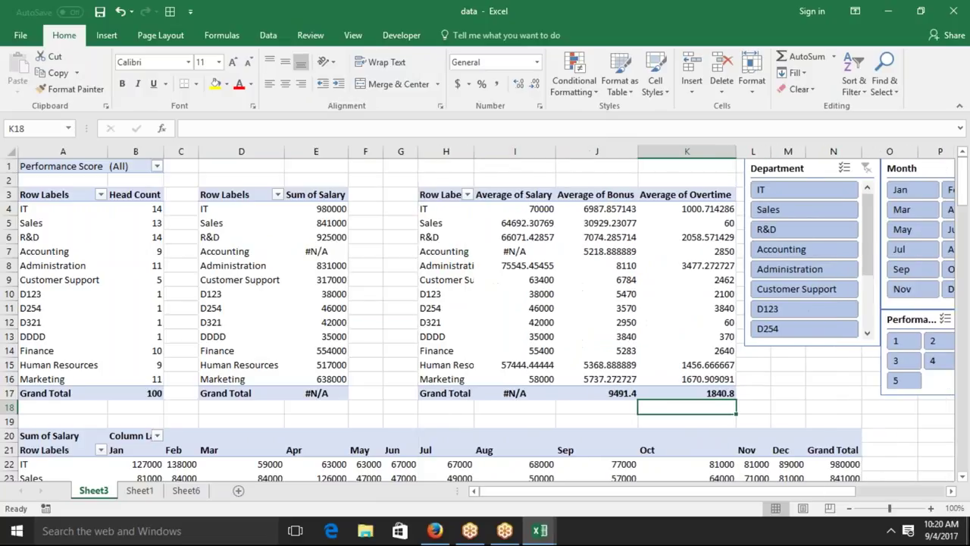
pyautogui.moveTo(555, 155); pyautogui.dragTo(537, 155)
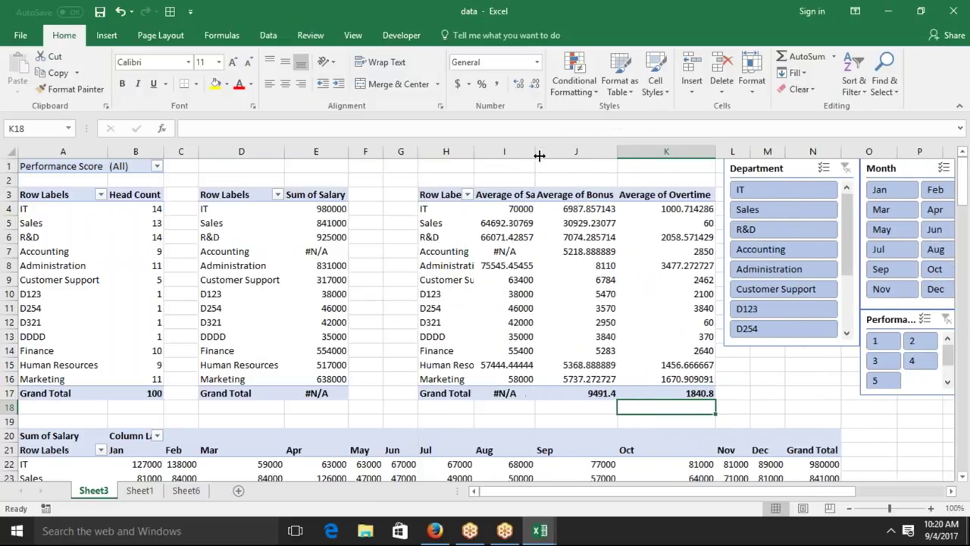
pyautogui.moveTo(617, 151); pyautogui.dragTo(603, 152)
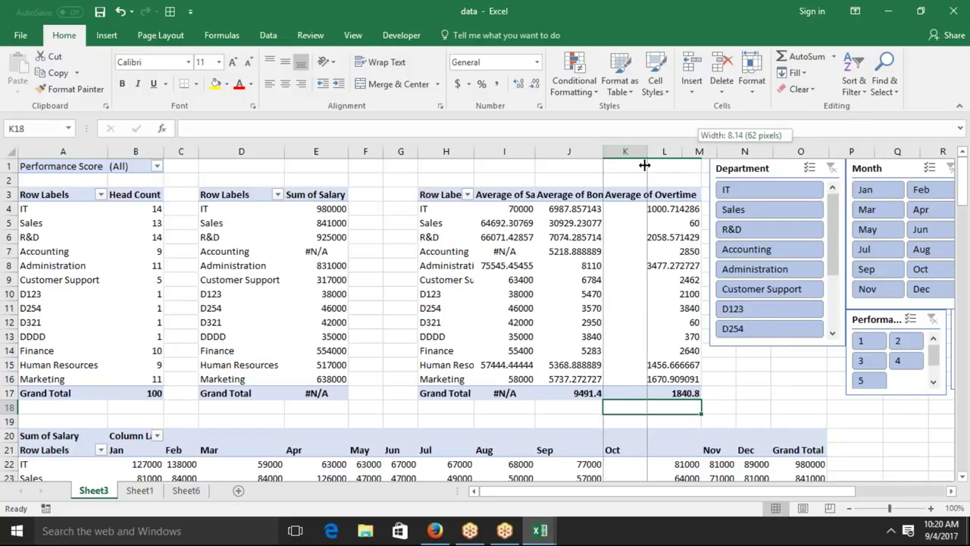
pyautogui.moveTo(694, 146); pyautogui.dragTo(649, 146)
# Link the monthly Sum of Salary pivot table at A20 to all four slicers
pyautogui.click(350, 459)
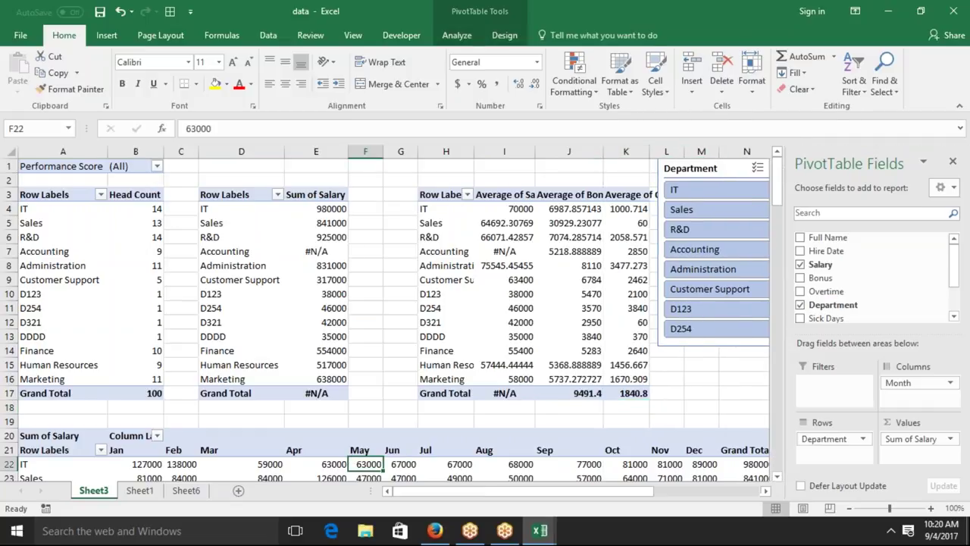
pyautogui.click(456, 38)
pyautogui.click(407, 79)
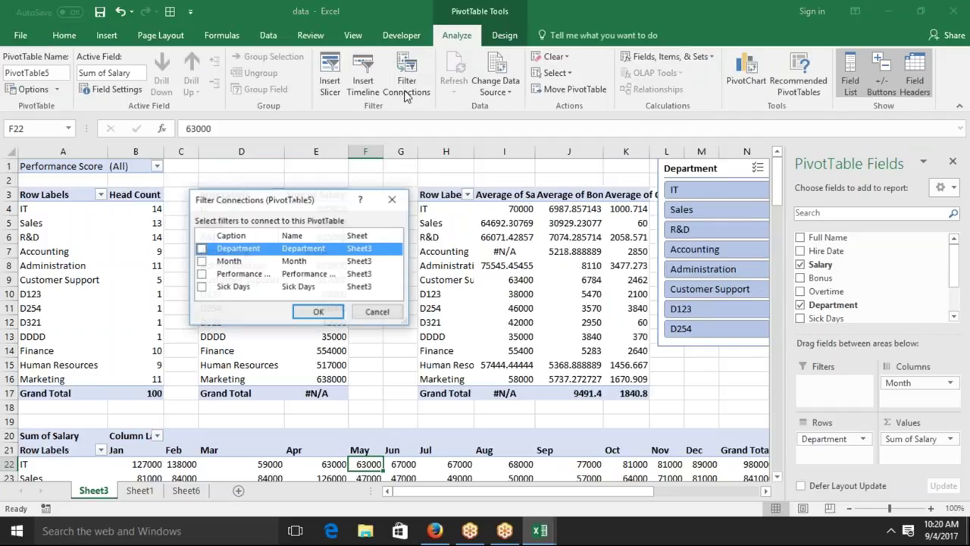
pyautogui.click(201, 249)
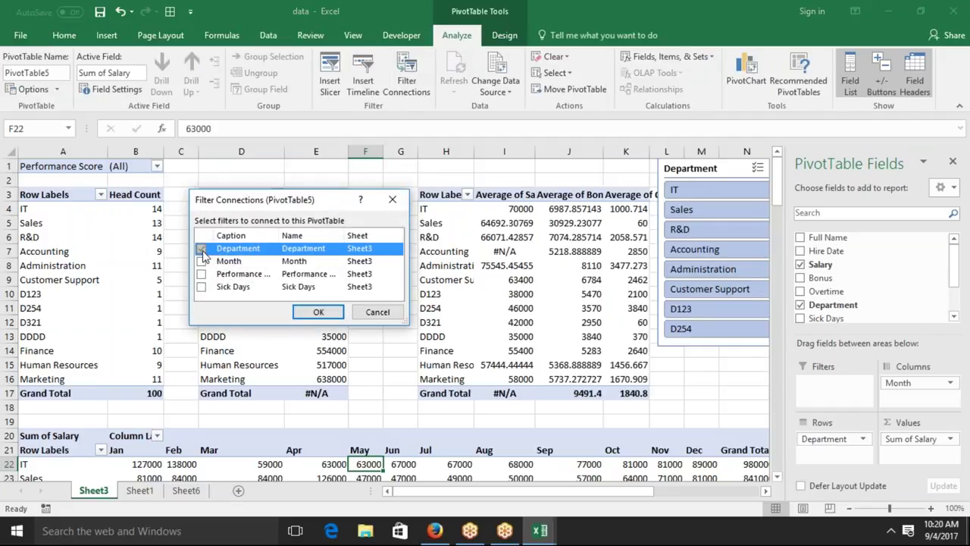
pyautogui.click(201, 260)
pyautogui.press('space')
pyautogui.press('Down')
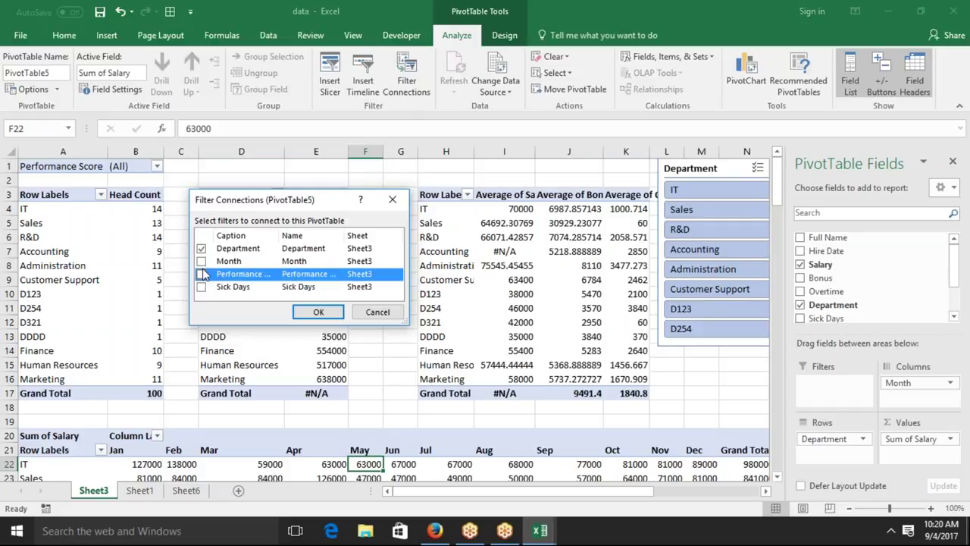
pyautogui.click(203, 263)
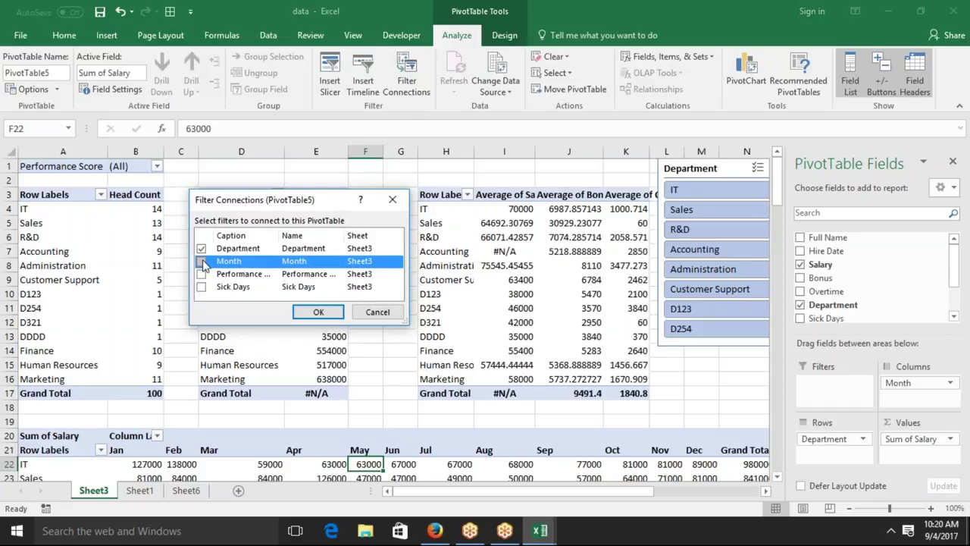
pyautogui.click(202, 274)
pyautogui.click(202, 286)
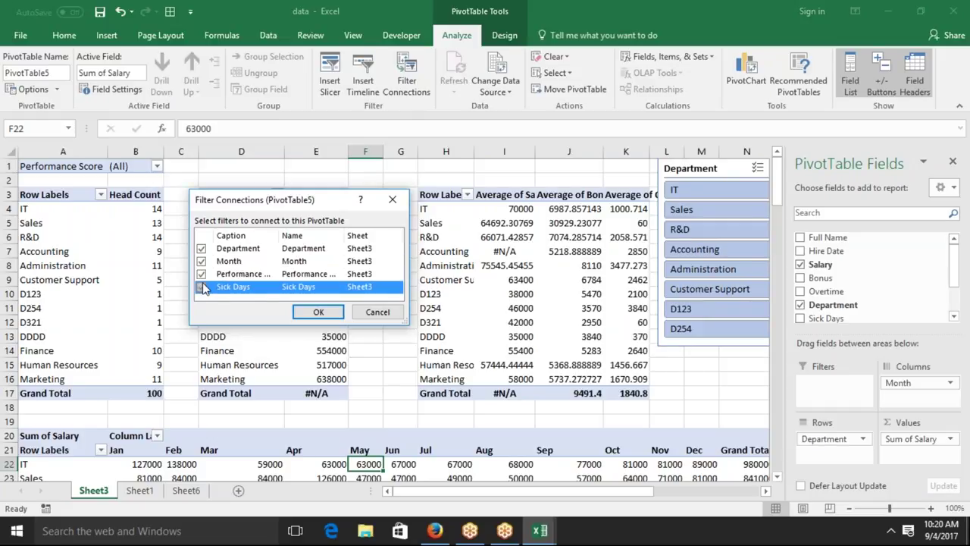
pyautogui.click(303, 312)
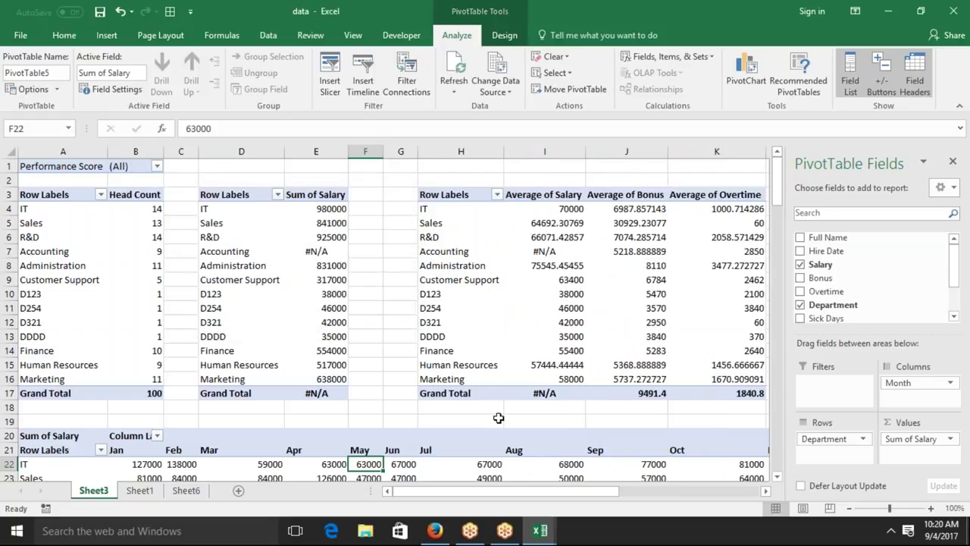
pyautogui.click(499, 419)
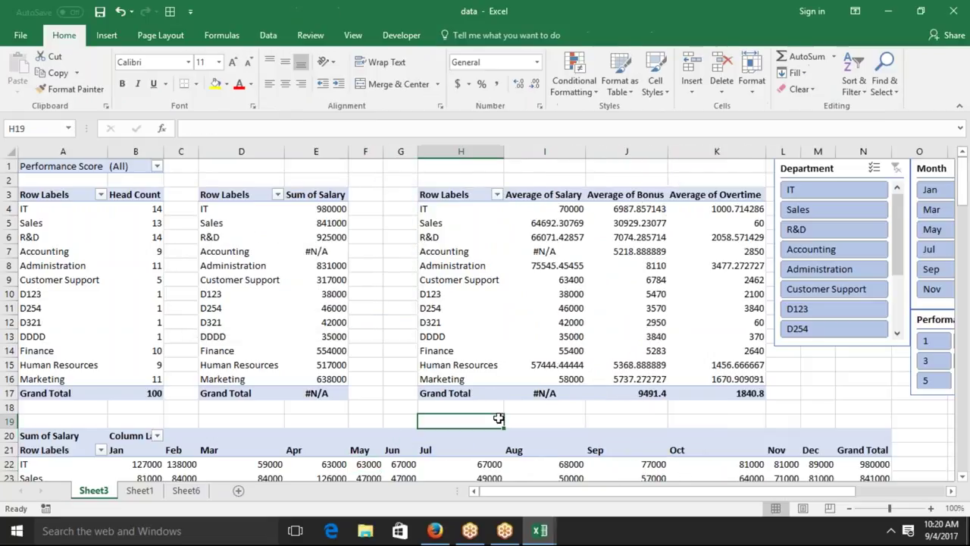
# Filter the pivot tables to IT and Jan with the slicers, then clear the Department filter
pyautogui.click(812, 193)
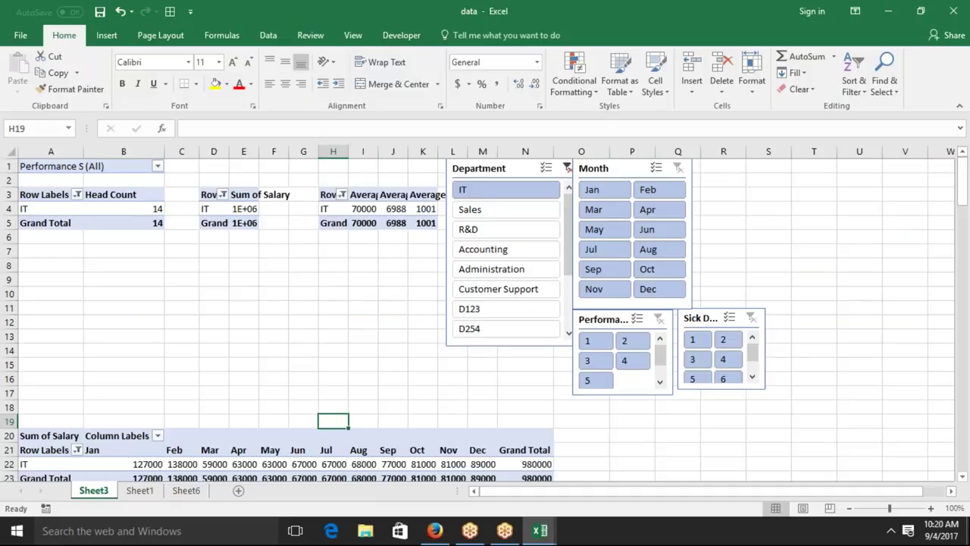
pyautogui.click(617, 194)
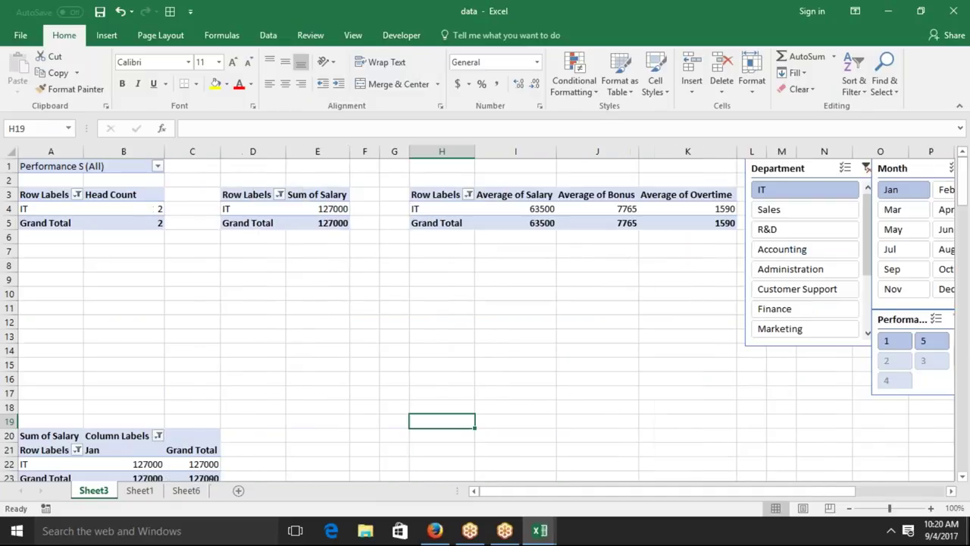
pyautogui.click(865, 168)
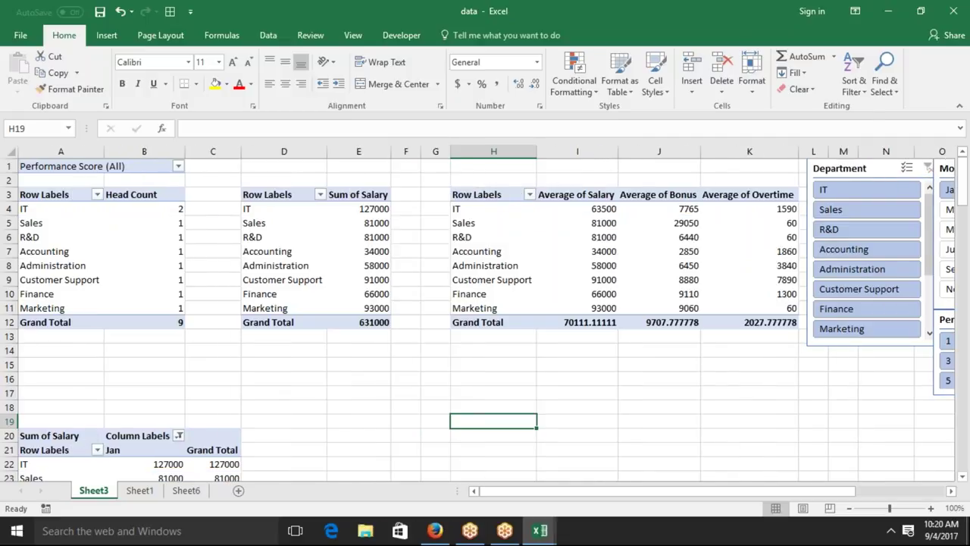
# Clear the Month slicer filter so every pivot table shows all data again
pyautogui.click(873, 460)
pyautogui.click(909, 492)
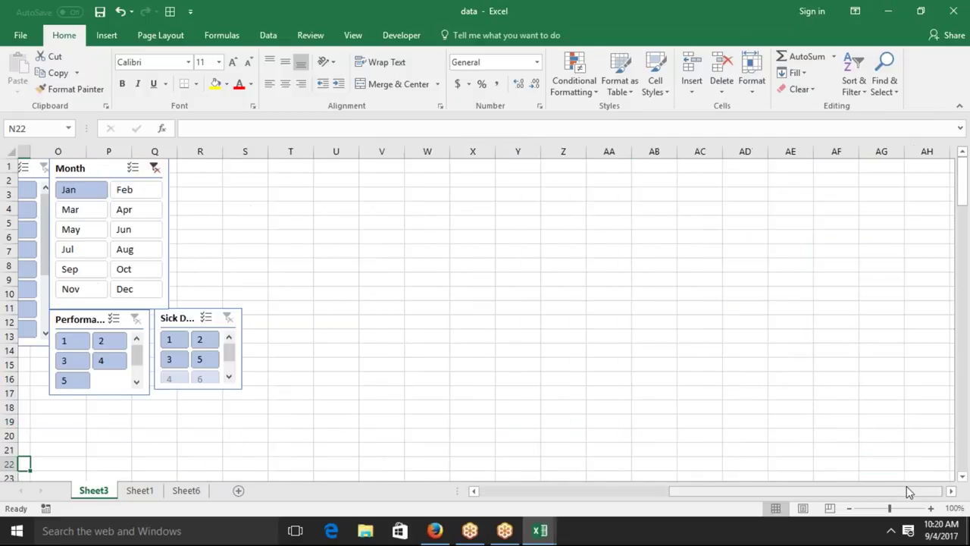
pyautogui.click(143, 168)
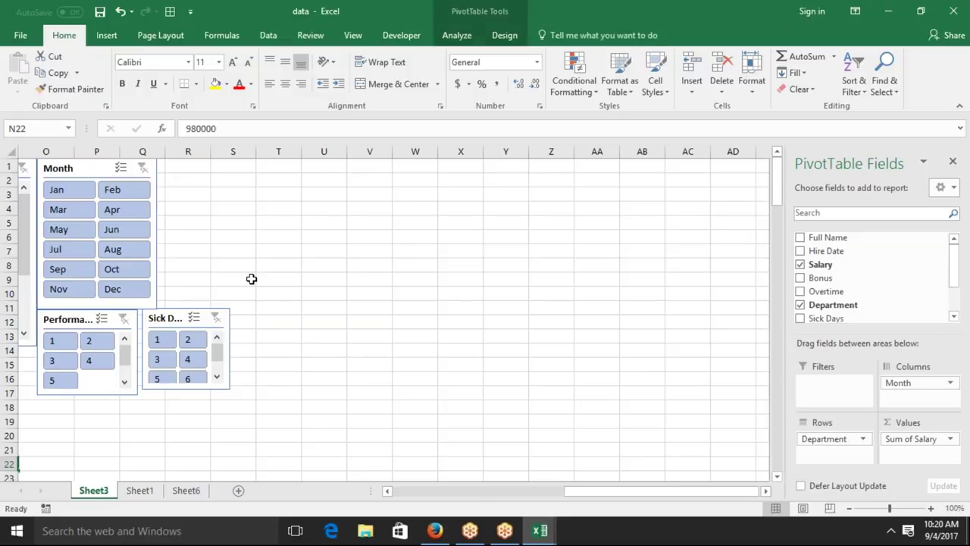
pyautogui.click(439, 497)
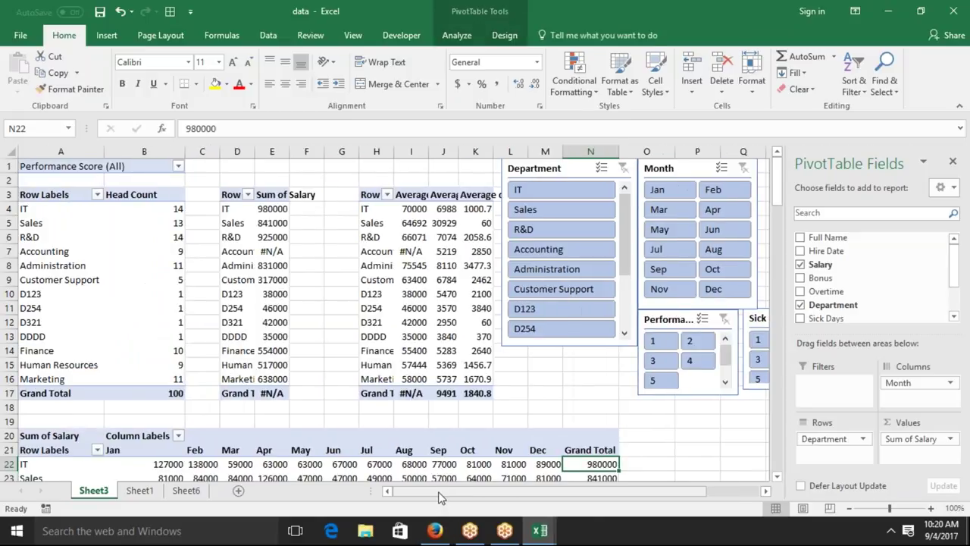
pyautogui.click(470, 445)
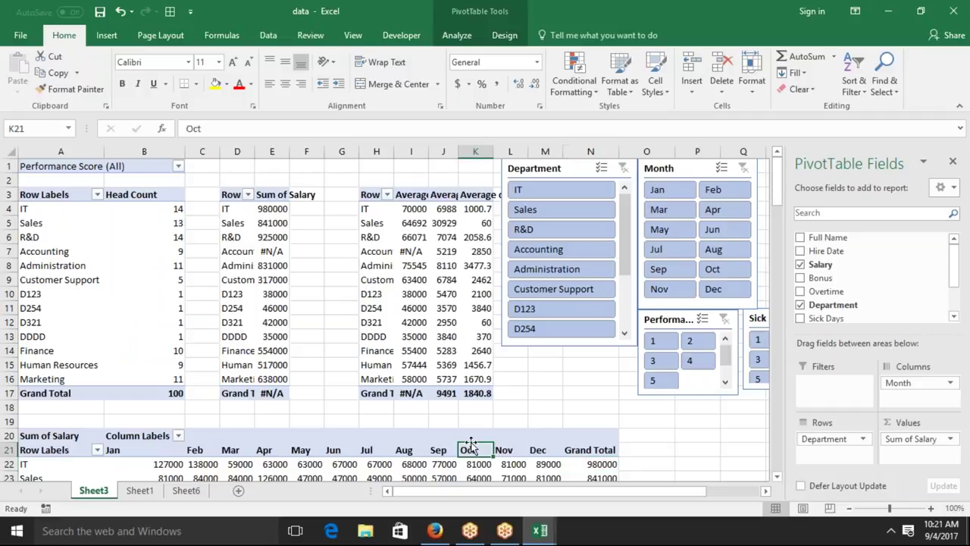
pyautogui.click(463, 418)
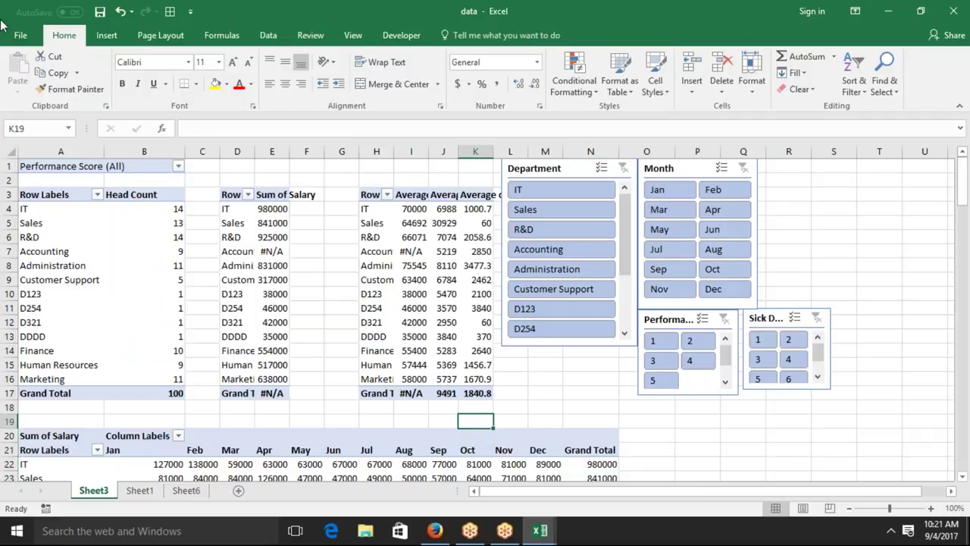
# Enter the missing salary 87000 in cell C90 on Sheet1
pyautogui.click(20, 38)
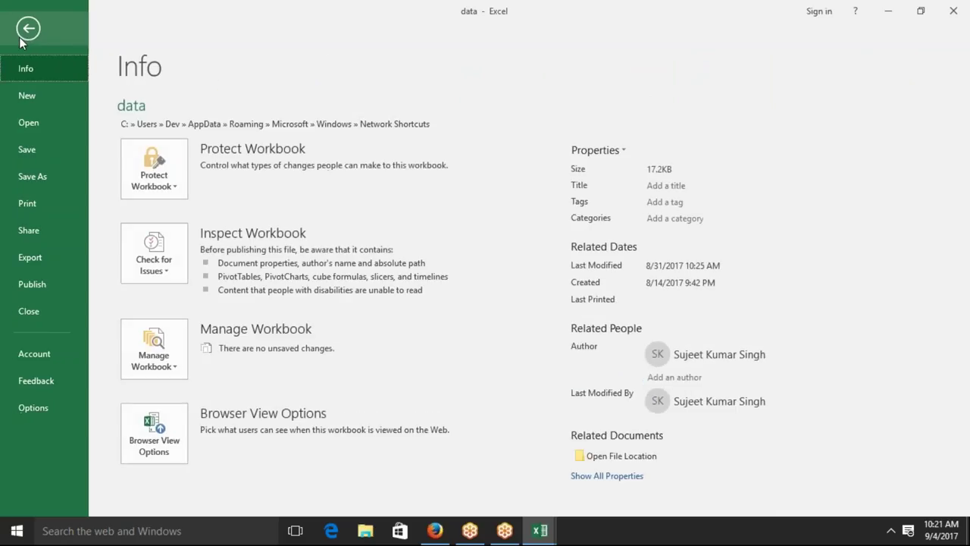
pyautogui.click(22, 32)
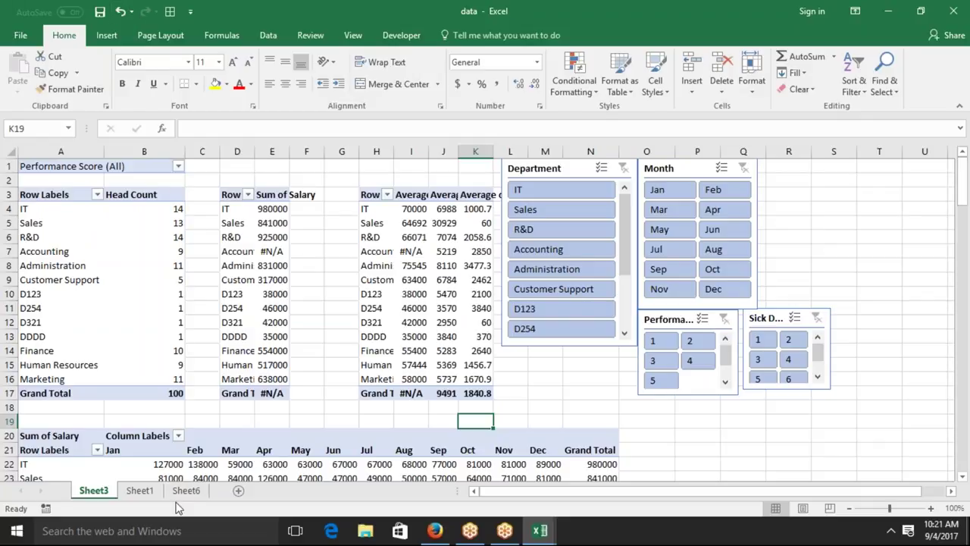
pyautogui.click(138, 490)
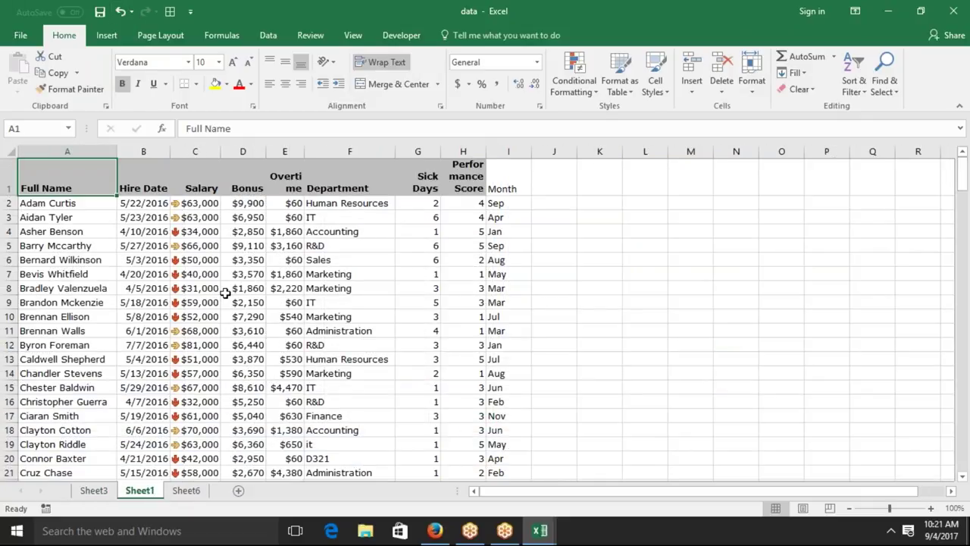
pyautogui.click(239, 274)
pyautogui.press('Left')
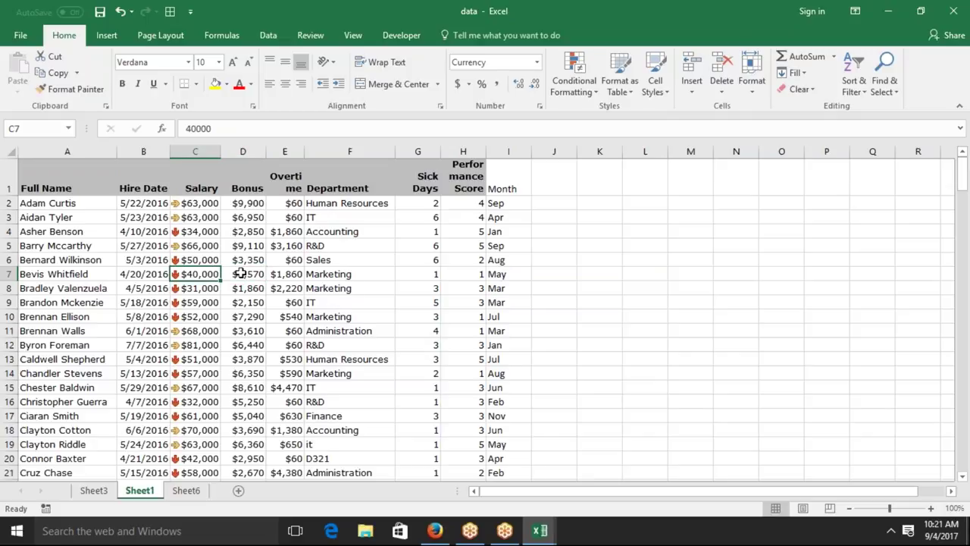
pyautogui.hotkey('ctrl', 'Down')
pyautogui.press('Up')
pyautogui.press('Up')
pyautogui.press('Up')
pyautogui.press('Up')
pyautogui.press('Up')
pyautogui.press('Up')
pyautogui.press('Up')
pyautogui.write('87000')
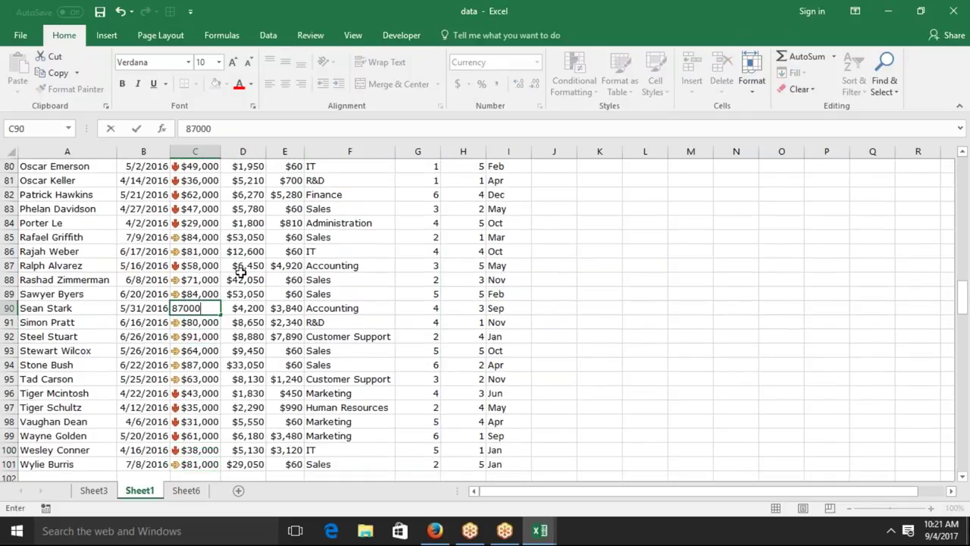
pyautogui.press('Return')
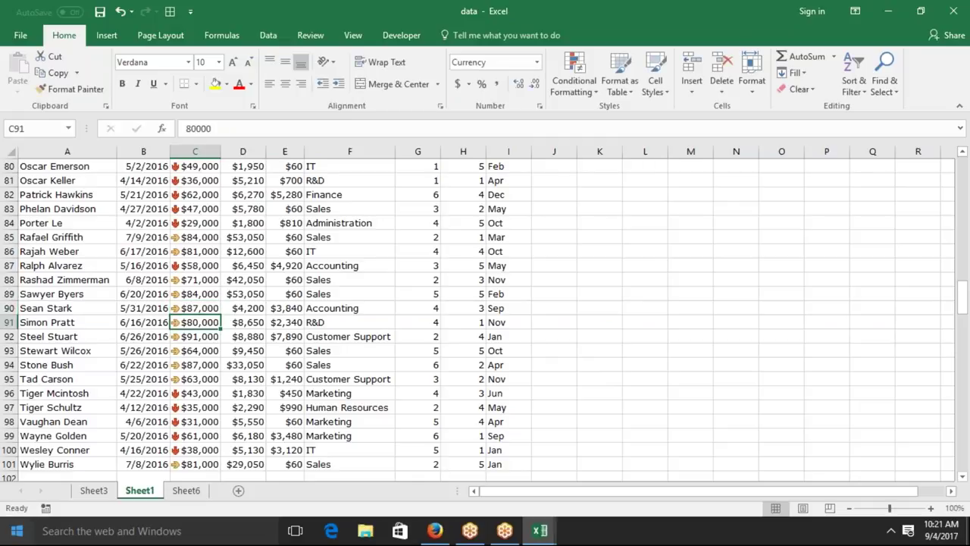
# Refresh the Sheet3 pivot tables so the #N/A results become numbers
pyautogui.click(92, 491)
pyautogui.rightClick(99, 307)
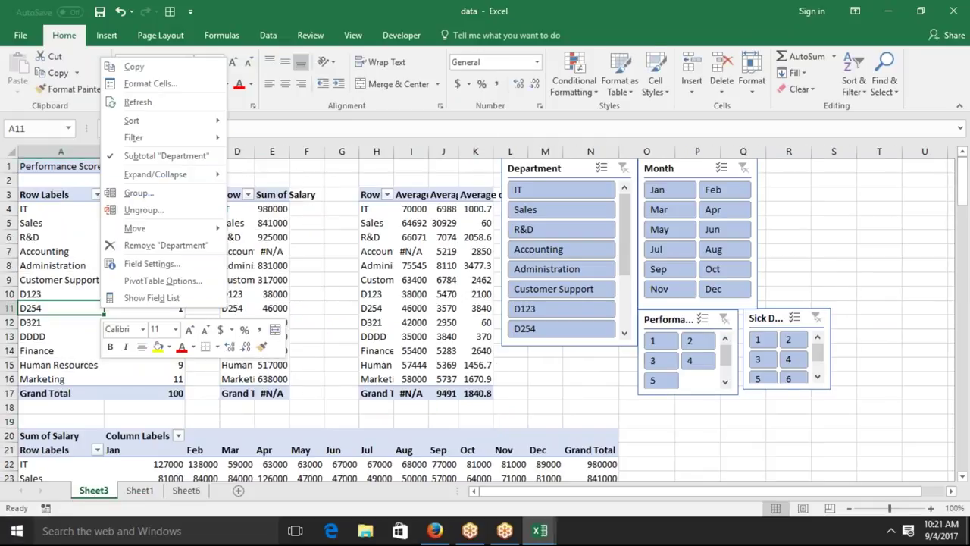
pyautogui.click(134, 107)
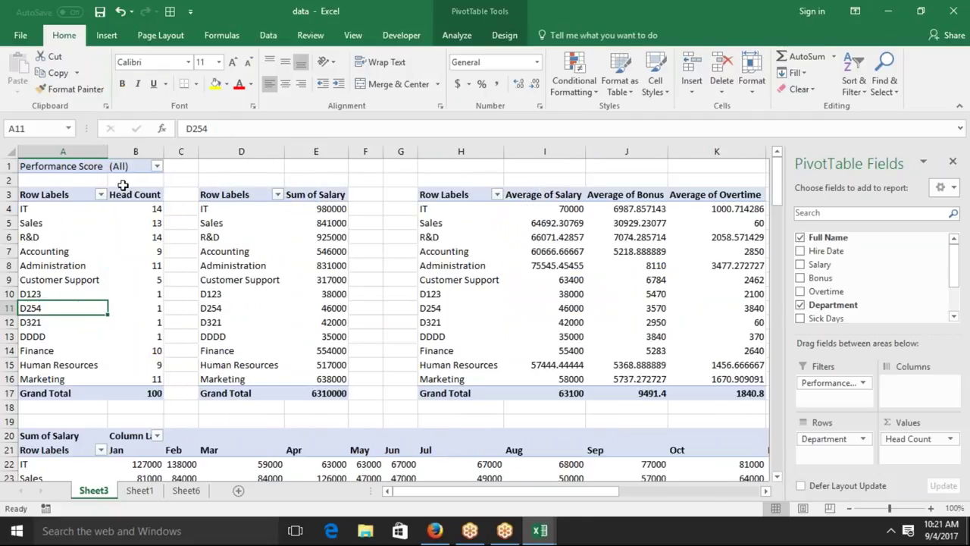
pyautogui.click(114, 224)
# Insert a recommended clustered column pivot chart of Head Count by Department
pyautogui.click(111, 40)
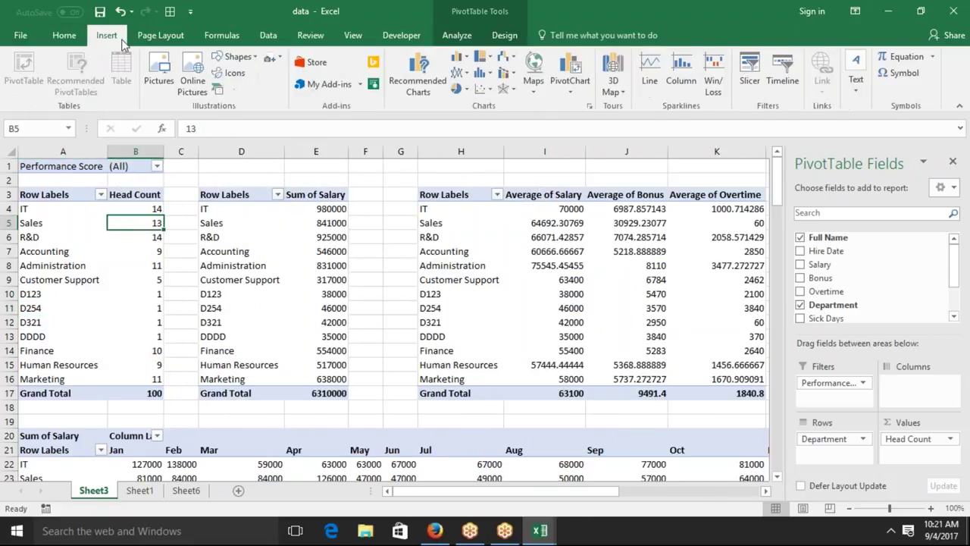
pyautogui.click(409, 69)
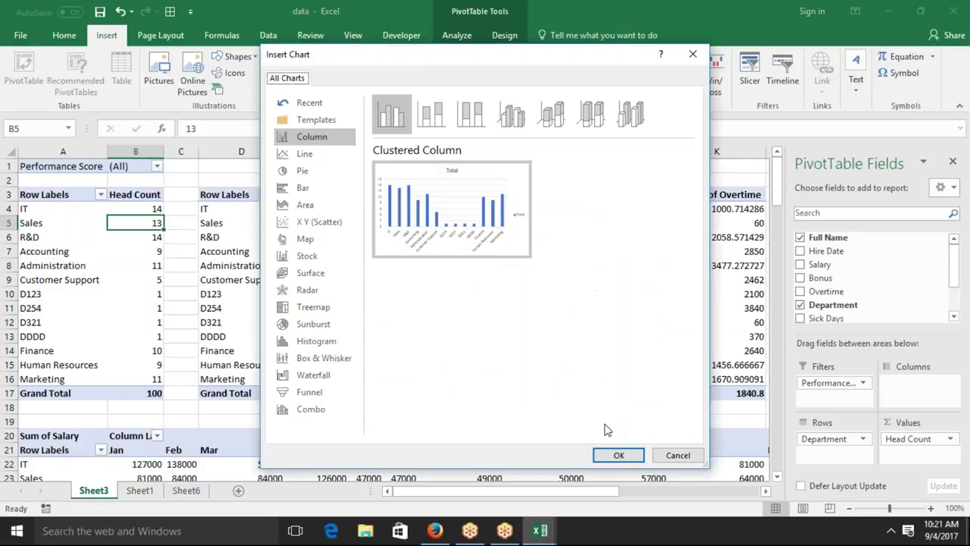
pyautogui.click(615, 455)
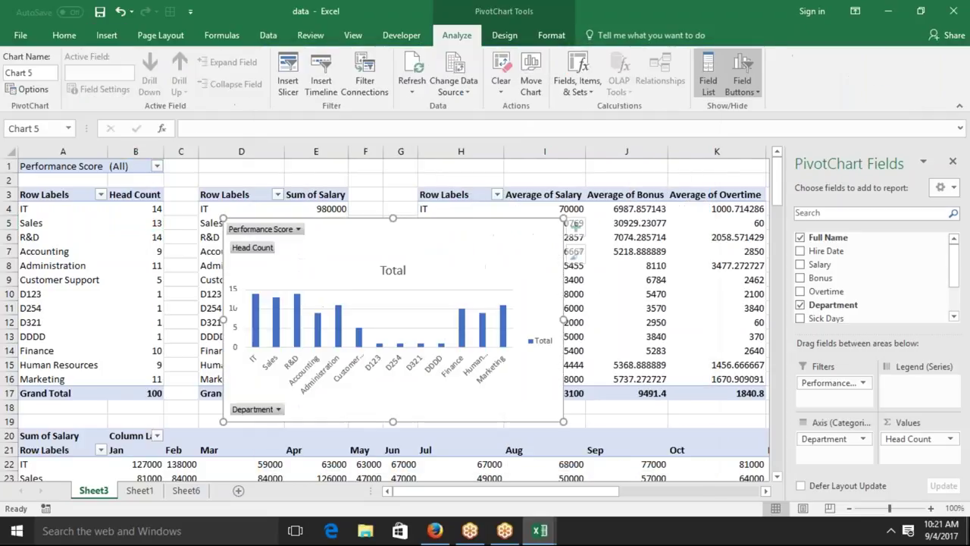
# Add a new sheet and name it Dashboard
pyautogui.click(238, 491)
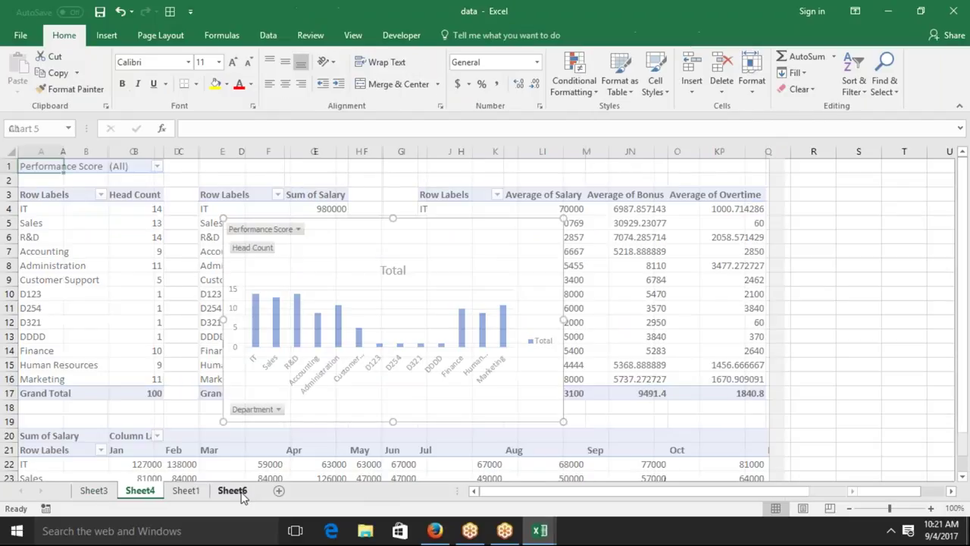
pyautogui.doubleClick(143, 491)
pyautogui.write('Dashboard')
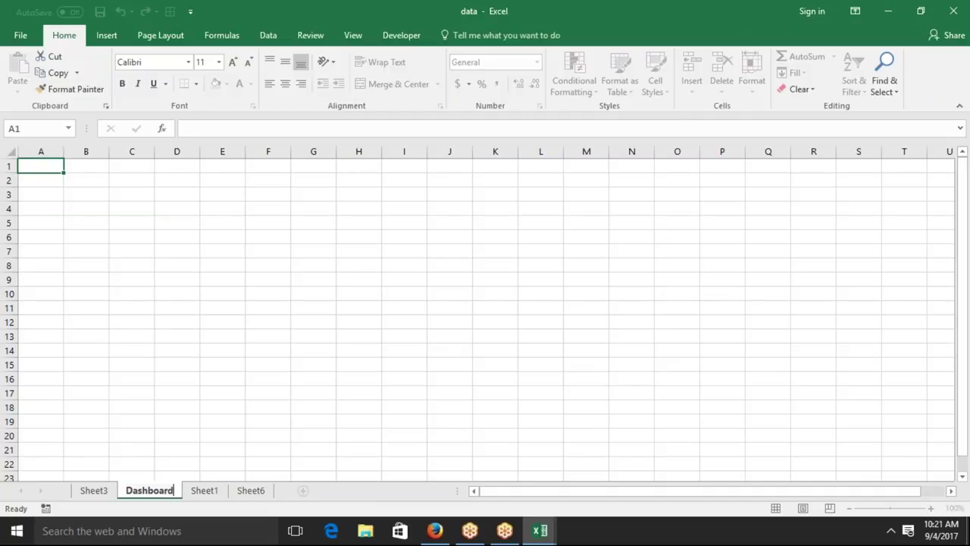
pyautogui.click(94, 430)
# Cut the Head Count chart from Sheet3 and paste it at the Dashboard's top-left corner
pyautogui.click(93, 493)
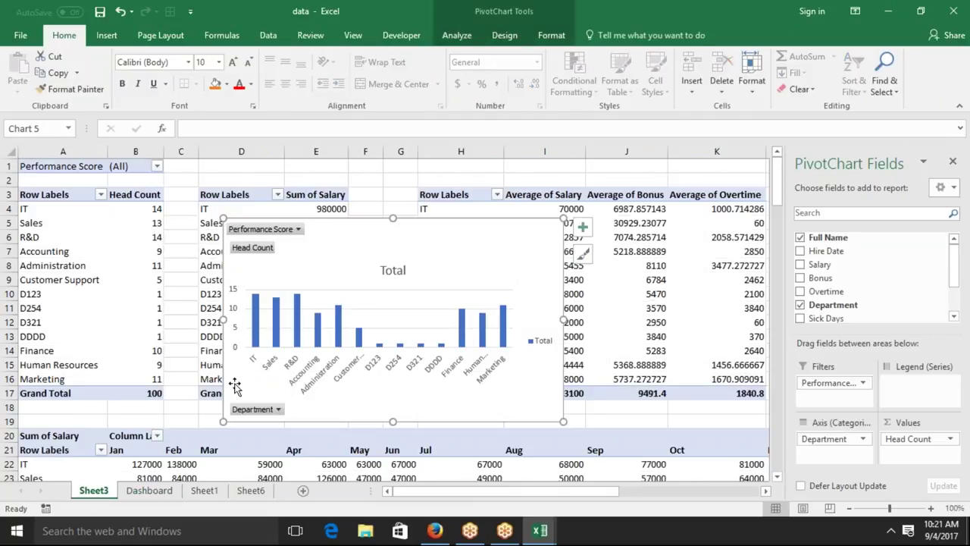
pyautogui.hotkey('ctrl', 'x')
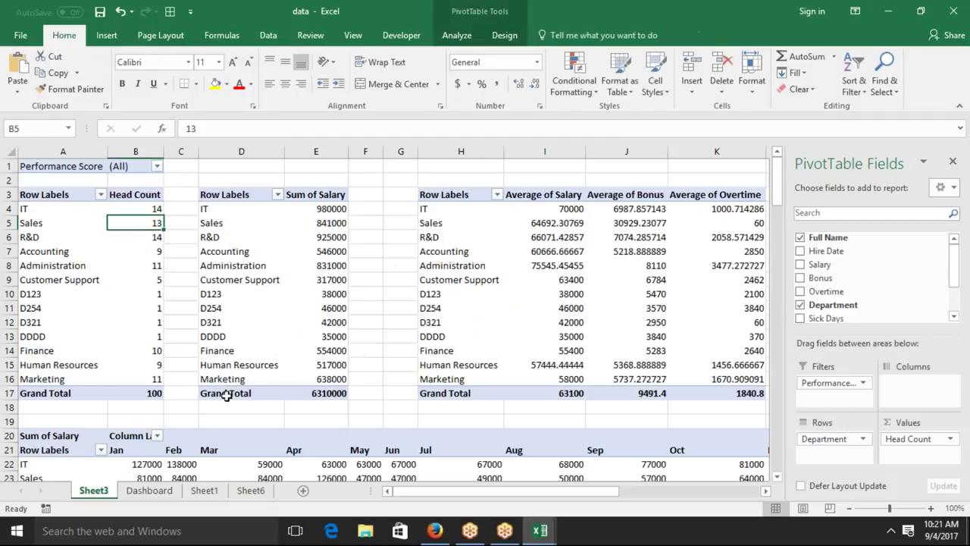
pyautogui.click(150, 491)
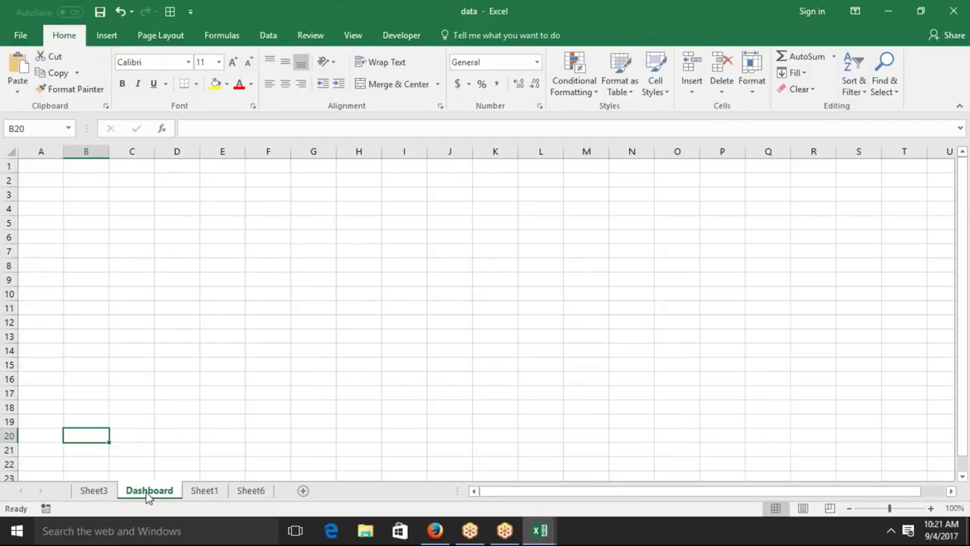
pyautogui.hotkey('ctrl', 'v')
pyautogui.moveTo(145, 449); pyautogui.dragTo(91, 176)
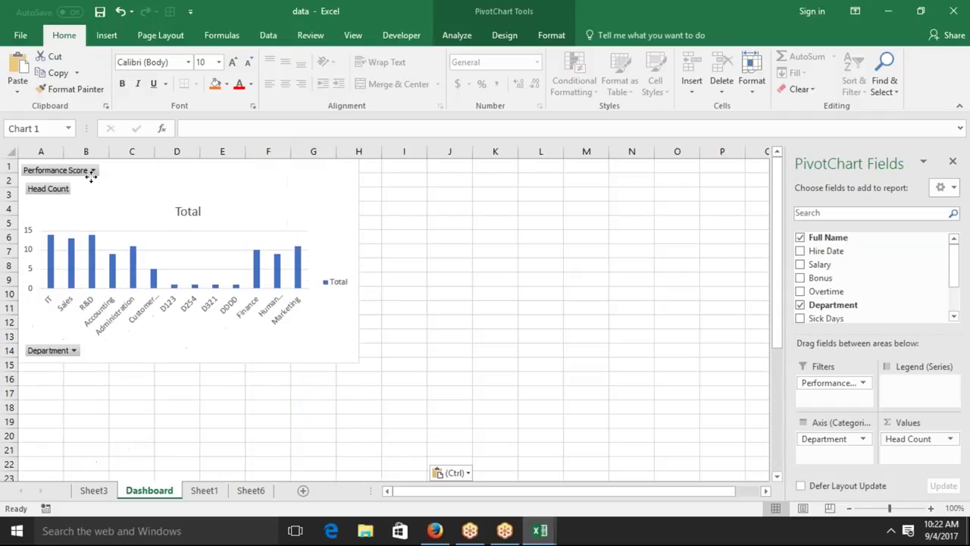
# Hide all field buttons on the Head Count chart
pyautogui.rightClick(44, 172)
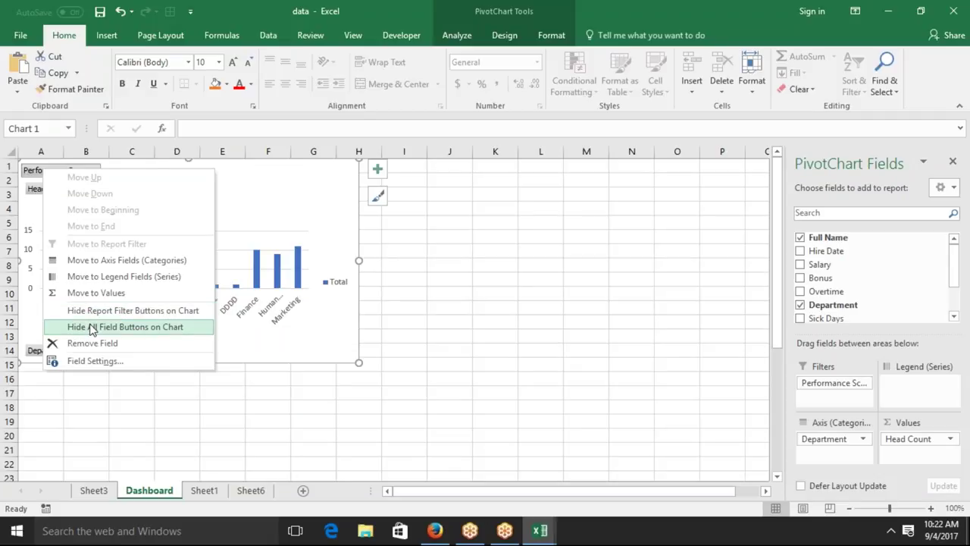
pyautogui.click(91, 329)
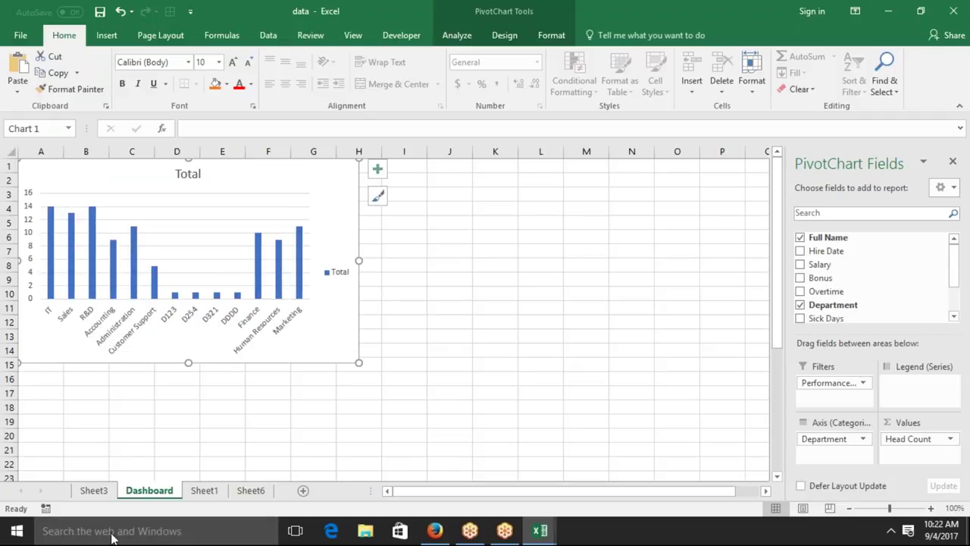
pyautogui.click(94, 490)
# Insert a recommended clustered column pivot chart from the Sum of Salary pivot
pyautogui.click(272, 281)
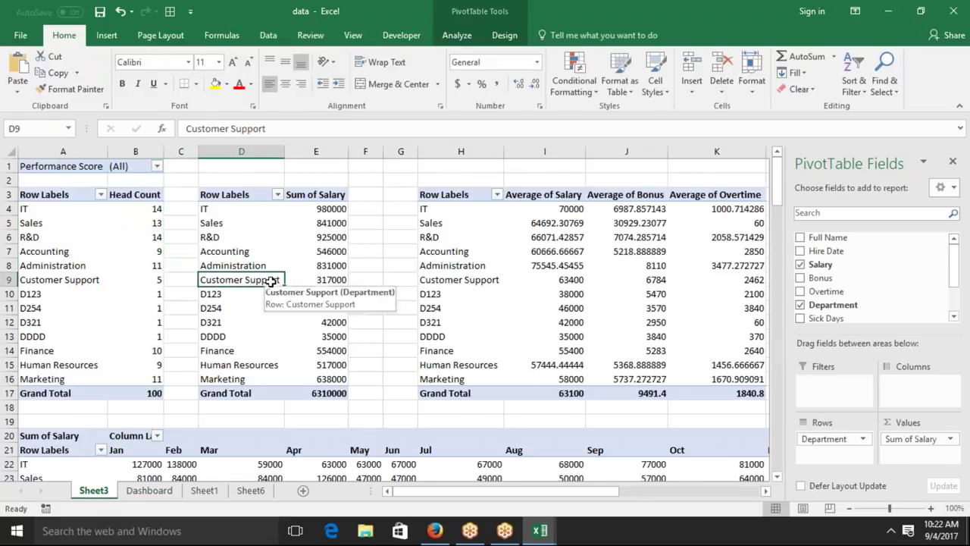
pyautogui.click(92, 40)
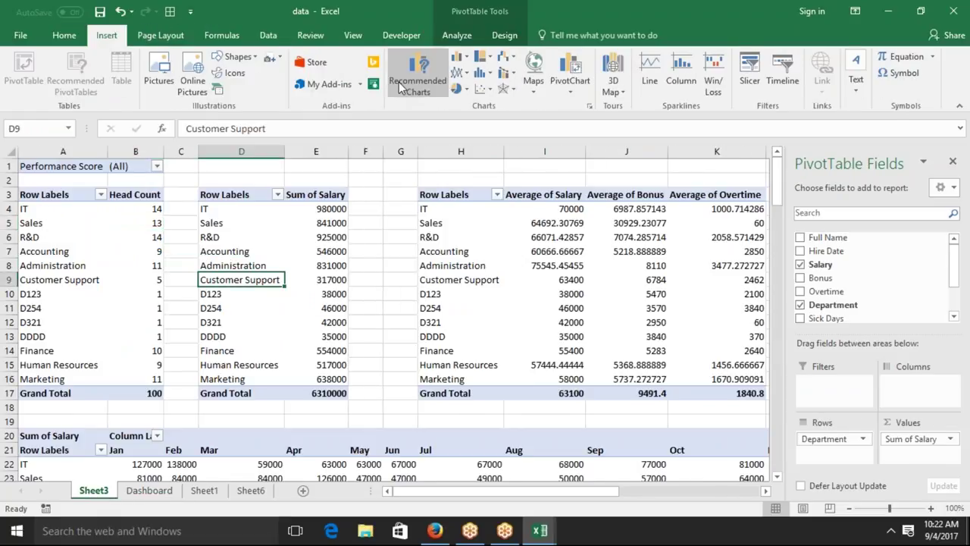
pyautogui.click(416, 76)
pyautogui.click(618, 454)
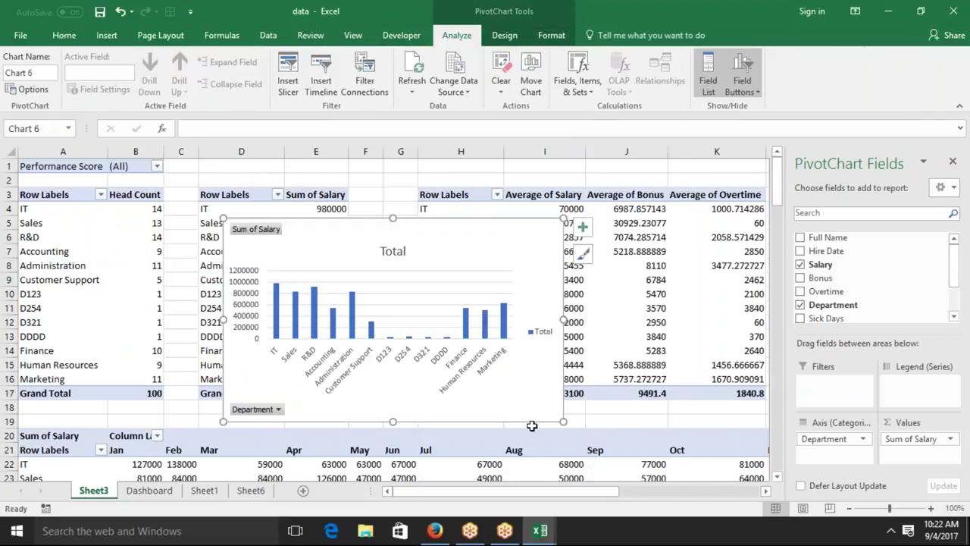
# Move the salary chart to cell I1 on Dashboard, hide its field buttons, and align it
pyautogui.press('Delete')
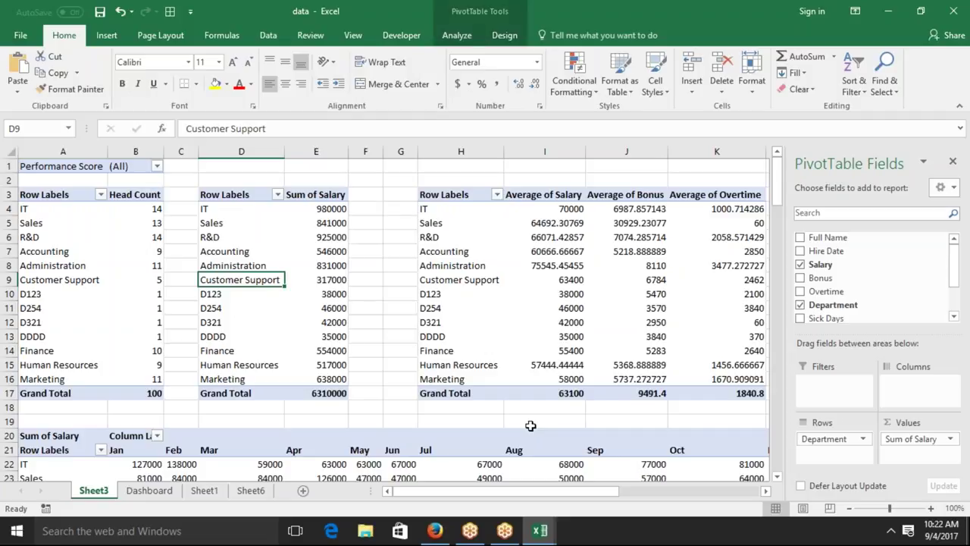
pyautogui.click(144, 490)
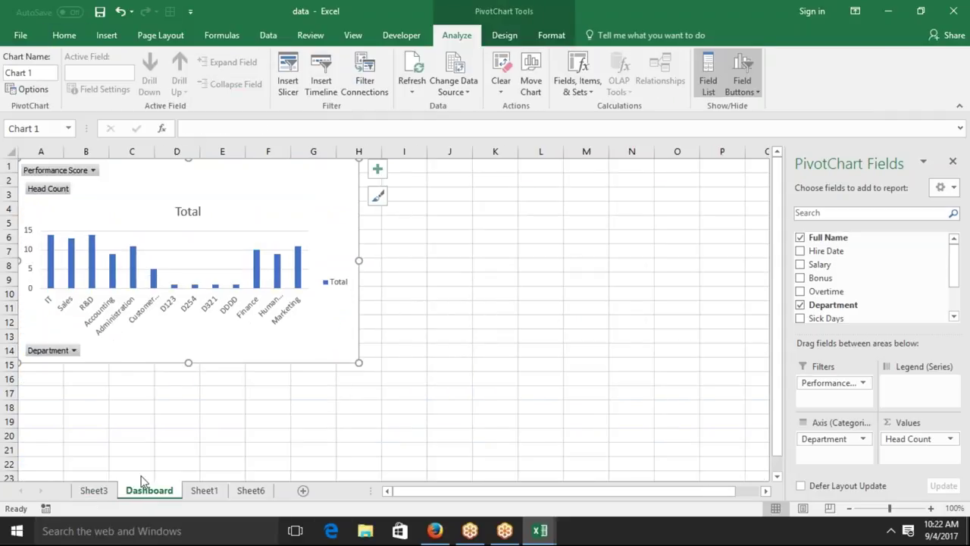
pyautogui.click(404, 250)
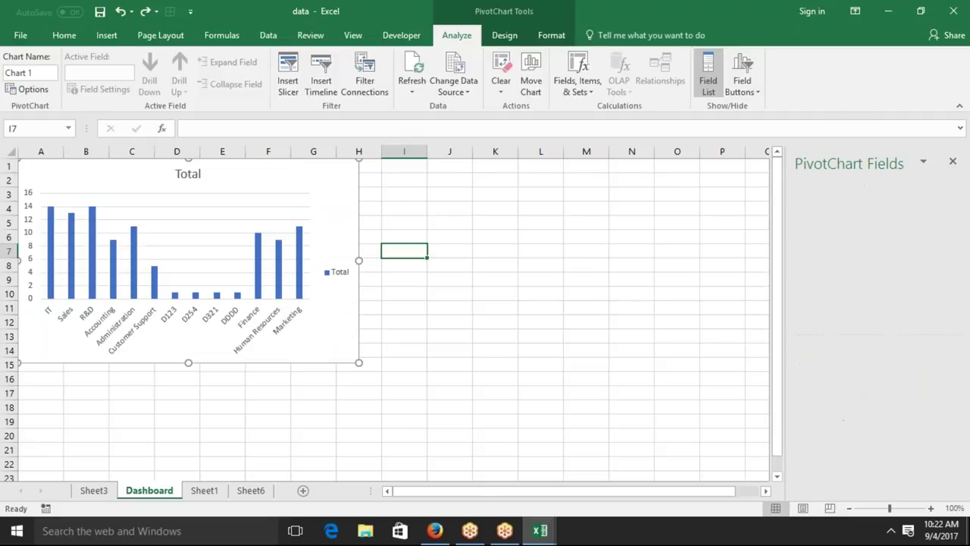
pyautogui.click(393, 167)
pyautogui.hotkey('ctrl', 'v')
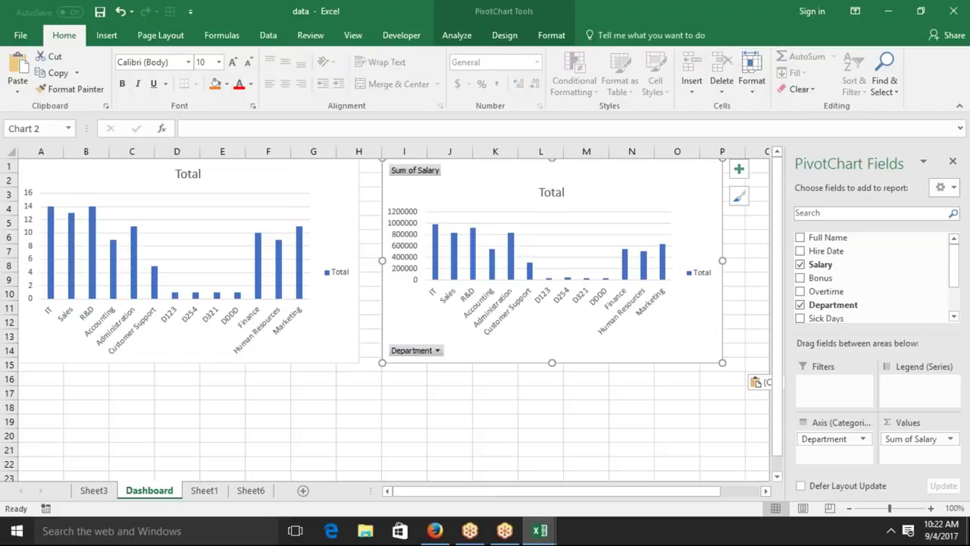
pyautogui.rightClick(409, 350)
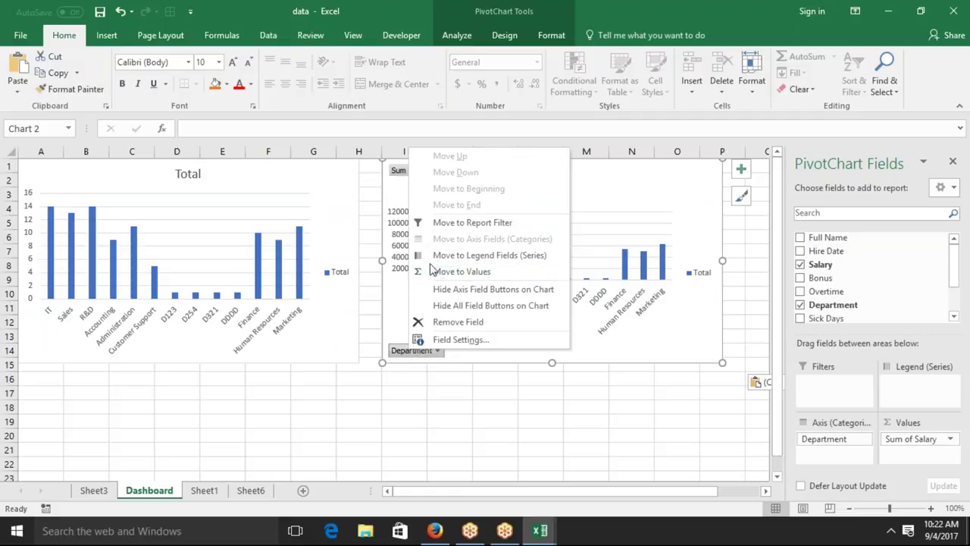
pyautogui.click(436, 305)
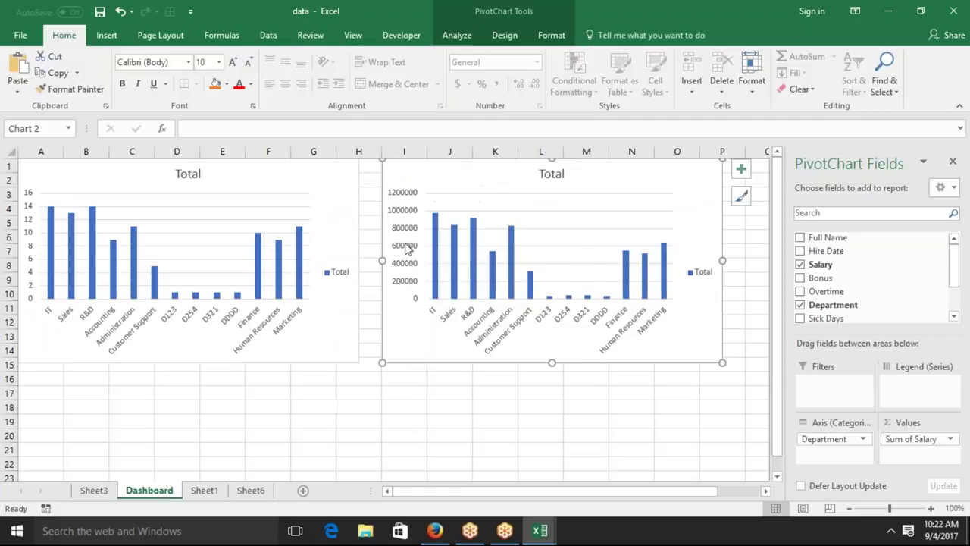
pyautogui.moveTo(390, 167); pyautogui.dragTo(369, 166)
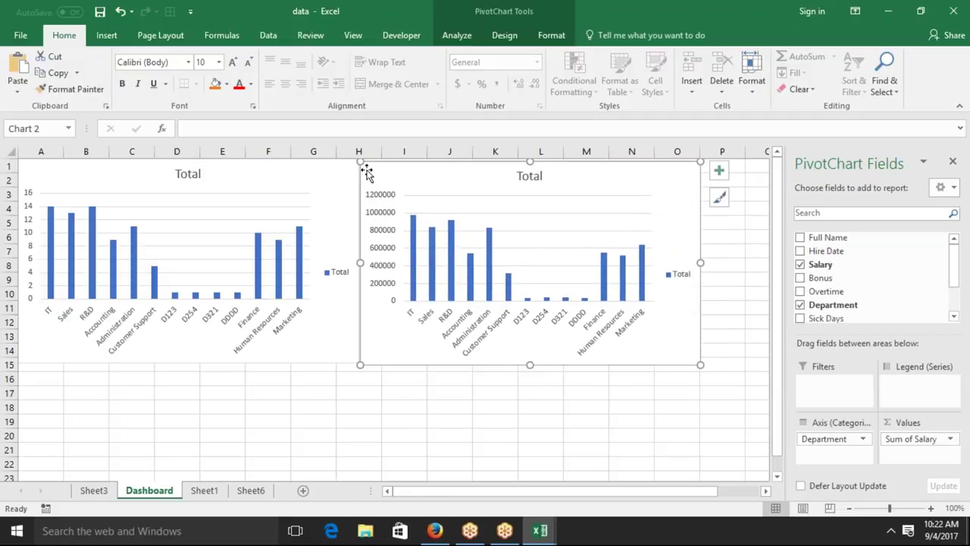
# Insert a clustered column pivot chart from the Sheet3 averages pivot table
pyautogui.click(82, 491)
pyautogui.click(486, 292)
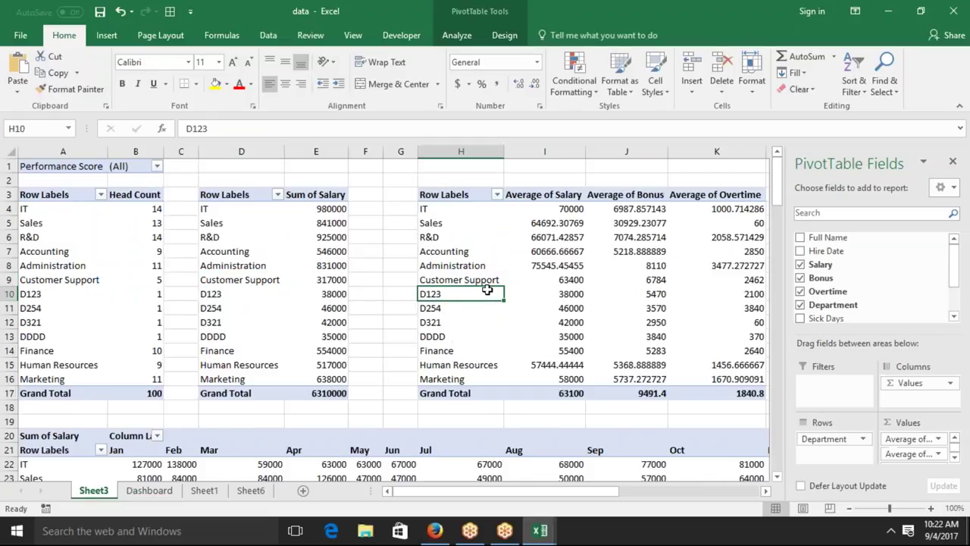
pyautogui.click(401, 35)
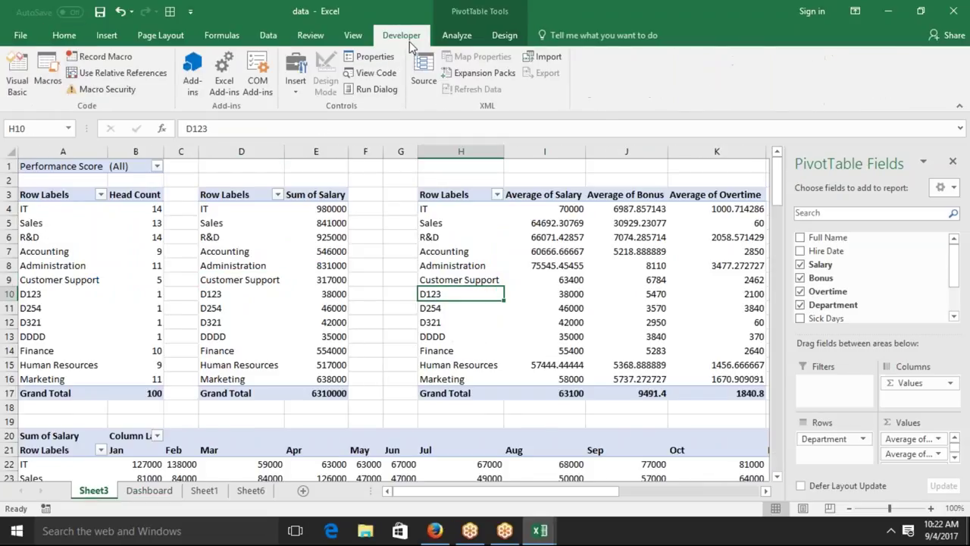
pyautogui.click(106, 35)
pyautogui.click(413, 80)
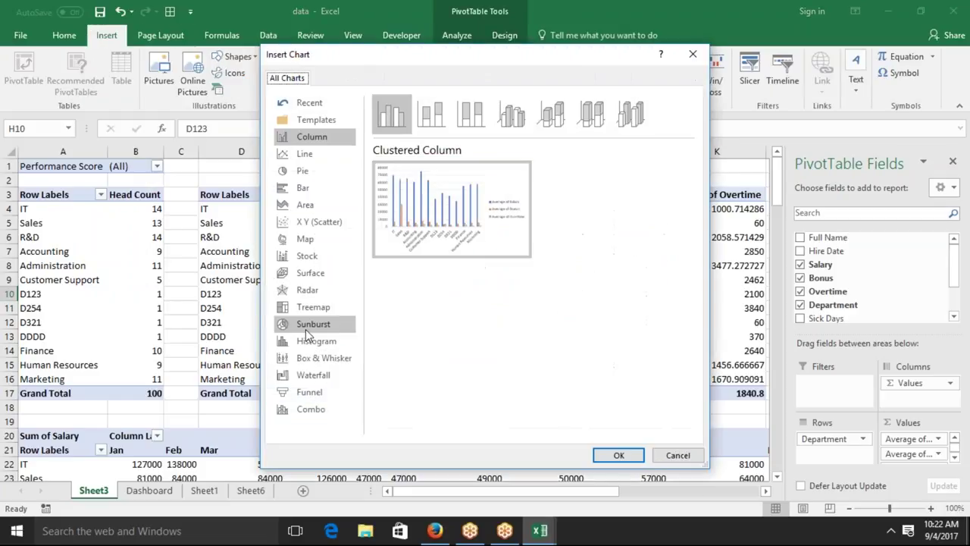
pyautogui.click(619, 454)
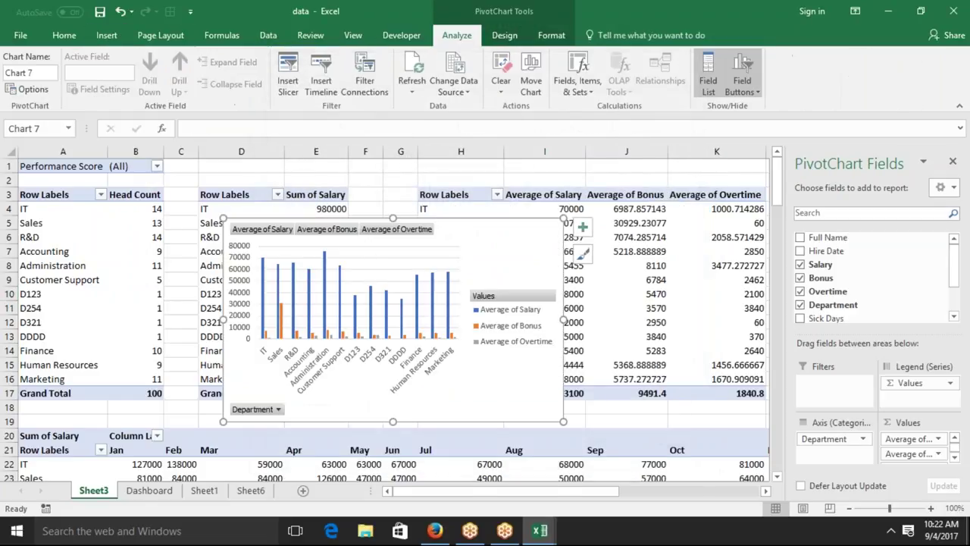
# Move the averages chart to cell A16 on the Dashboard, below the first chart
pyautogui.press('Delete')
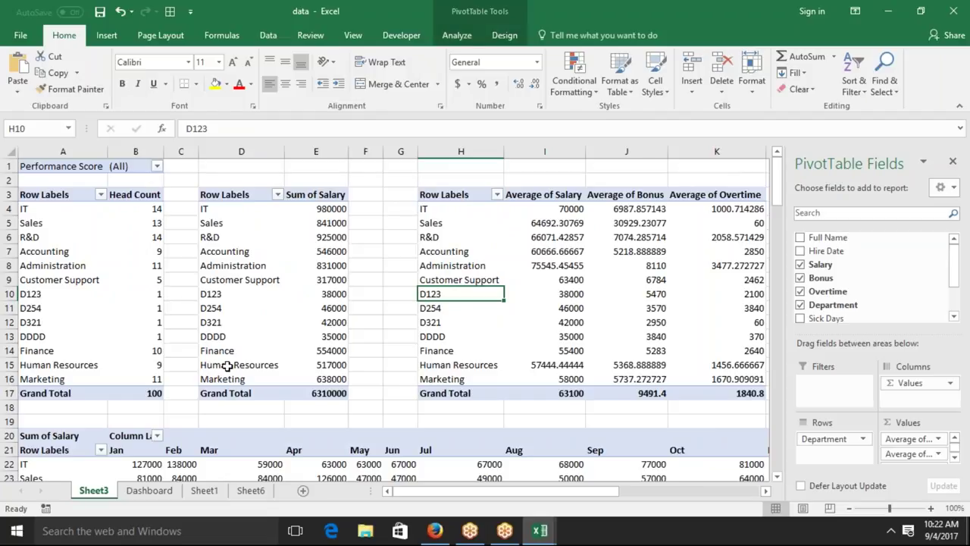
pyautogui.click(170, 491)
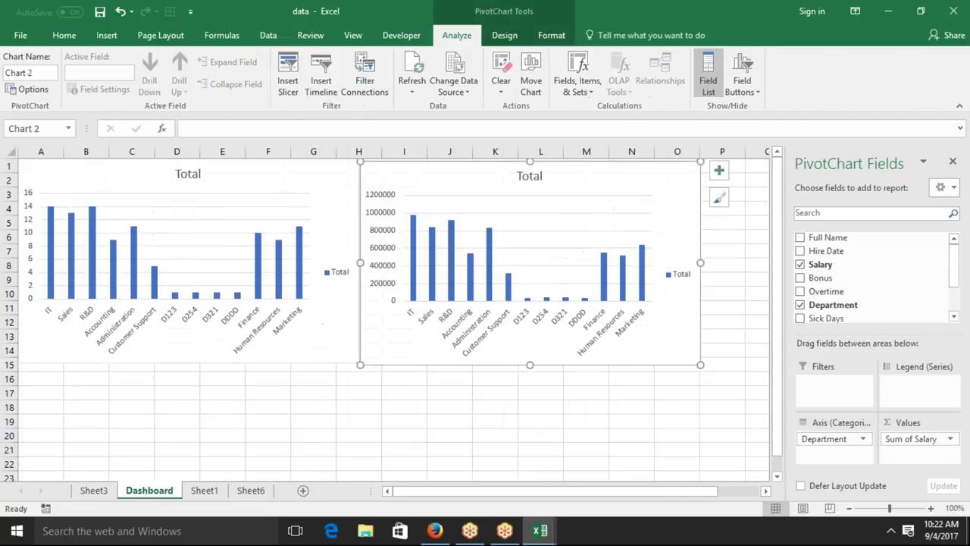
pyautogui.click(50, 379)
pyautogui.hotkey('ctrl', 'v')
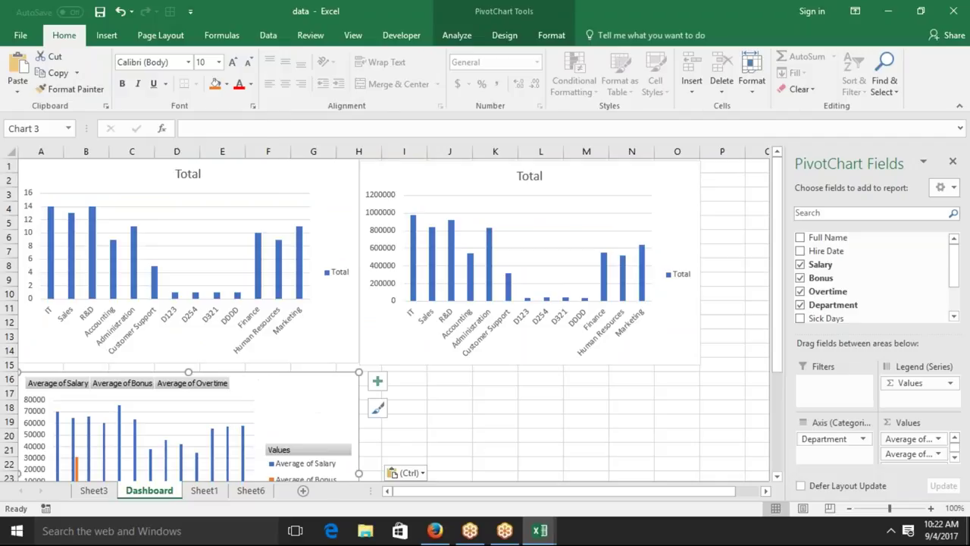
# Hide all field buttons on the averages chart and delete its legend
pyautogui.rightClick(264, 383)
pyautogui.click(274, 391)
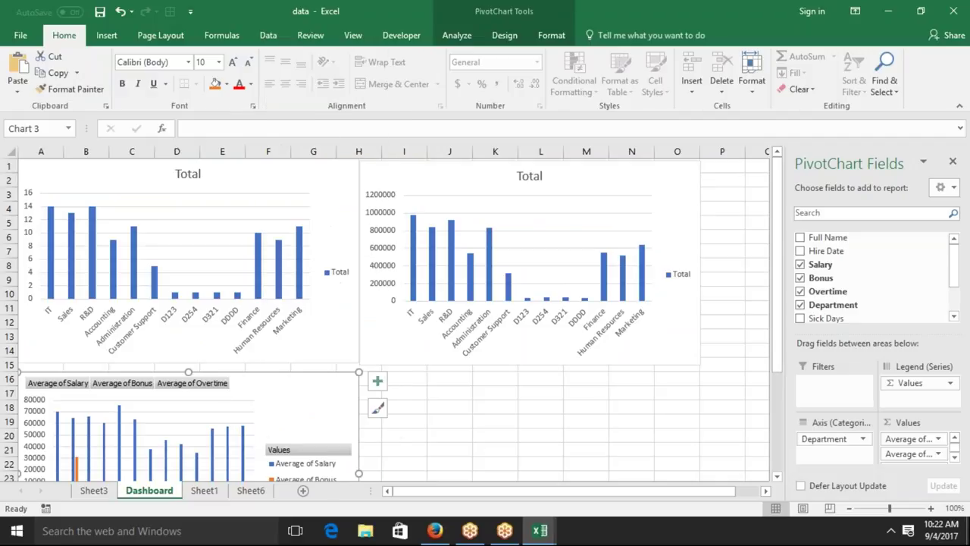
pyautogui.rightClick(270, 389)
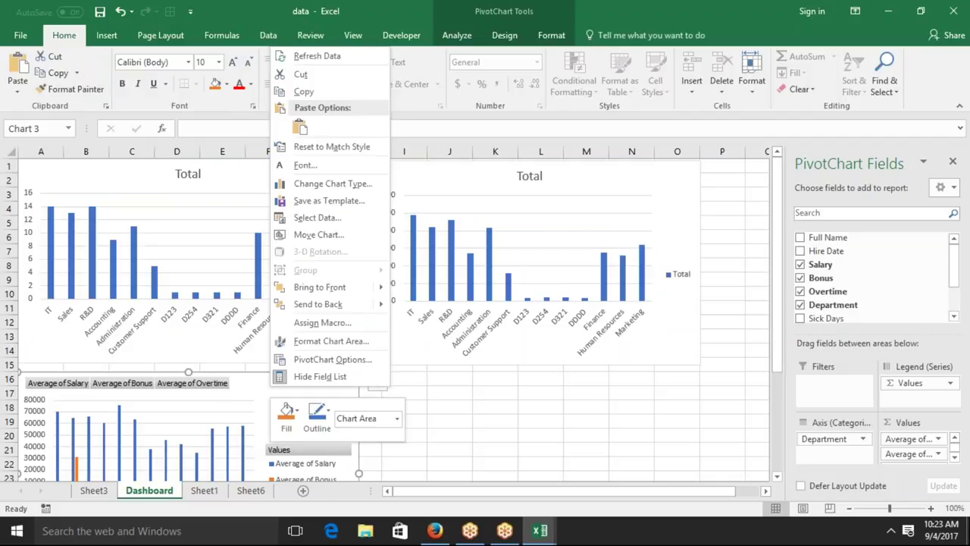
pyautogui.click(219, 388)
pyautogui.rightClick(219, 385)
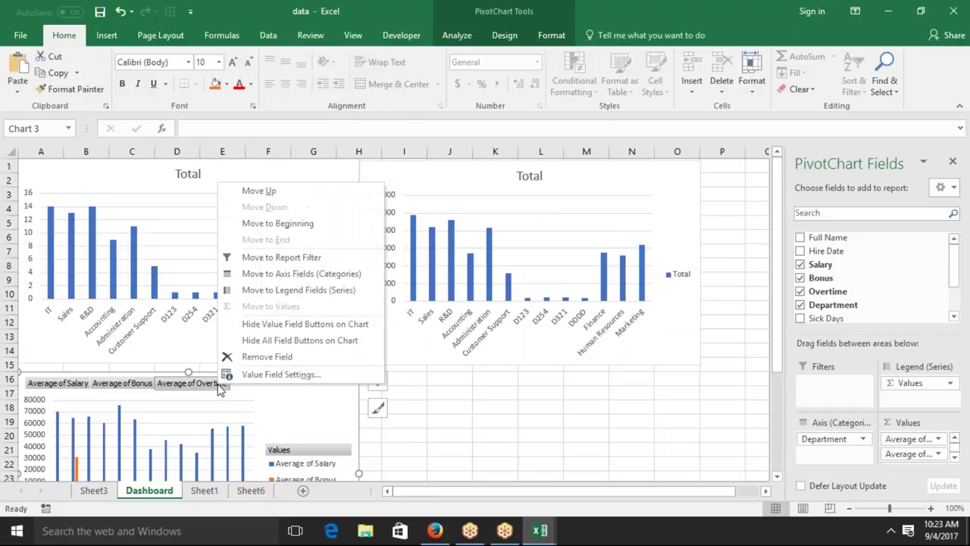
pyautogui.click(260, 341)
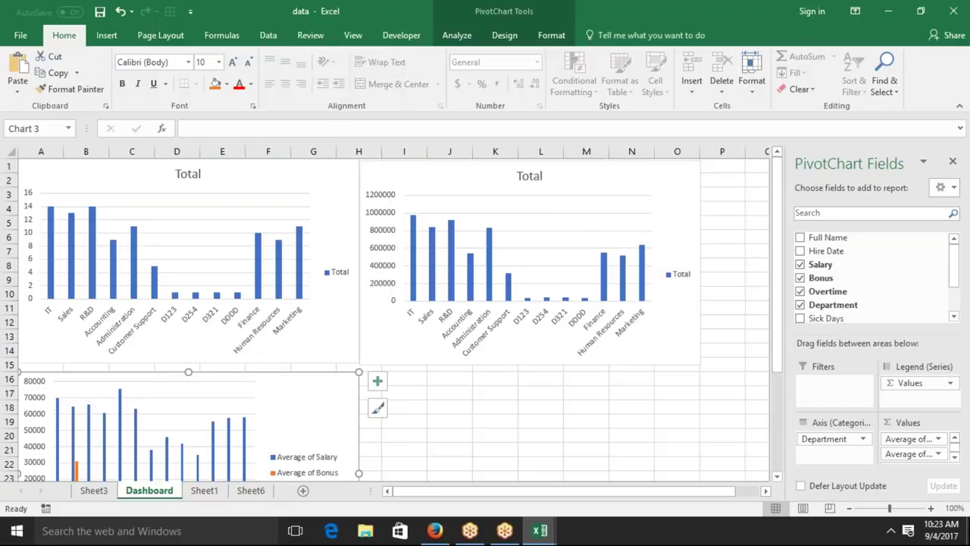
pyautogui.click(288, 460)
pyautogui.press('Delete')
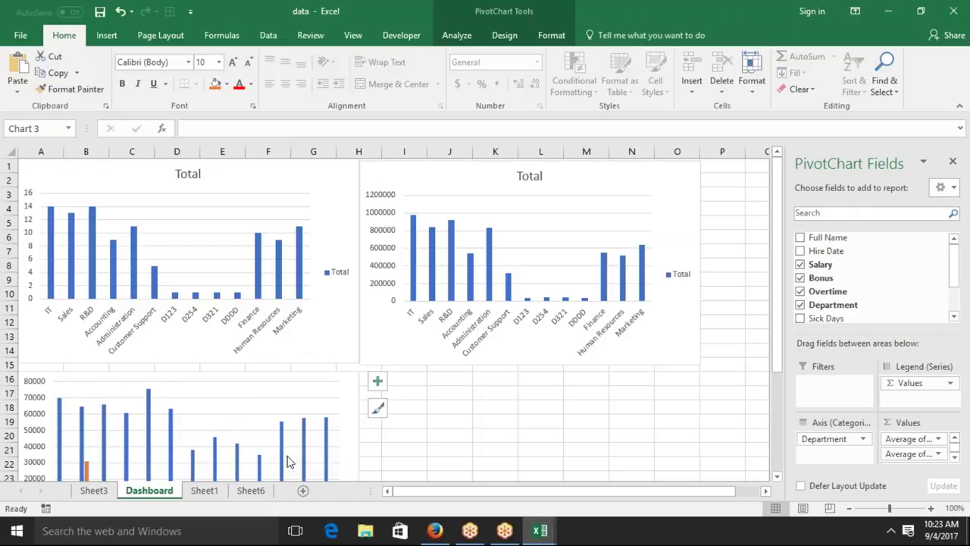
# Create a stacked column pivot chart from the monthly salary pivot, undoing a mistaken line chart
pyautogui.click(99, 490)
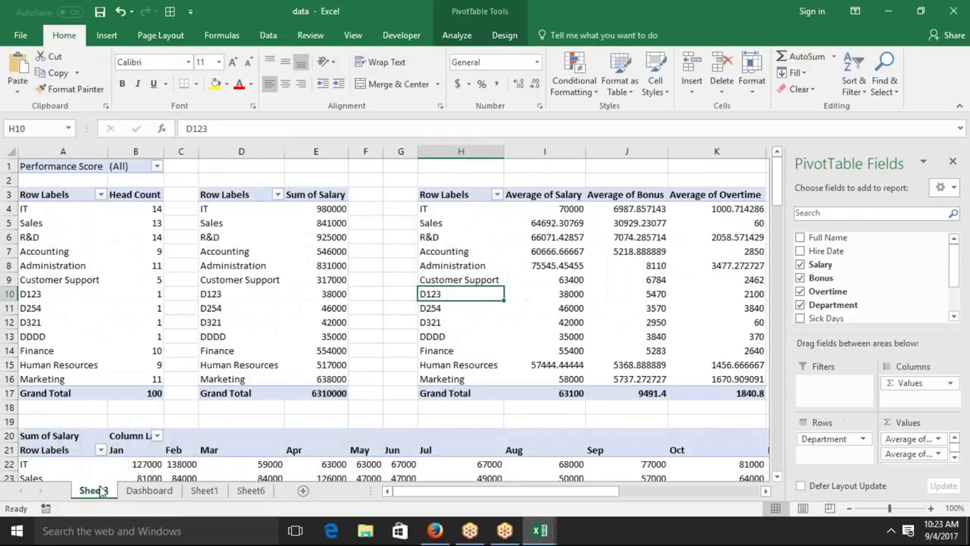
pyautogui.click(257, 464)
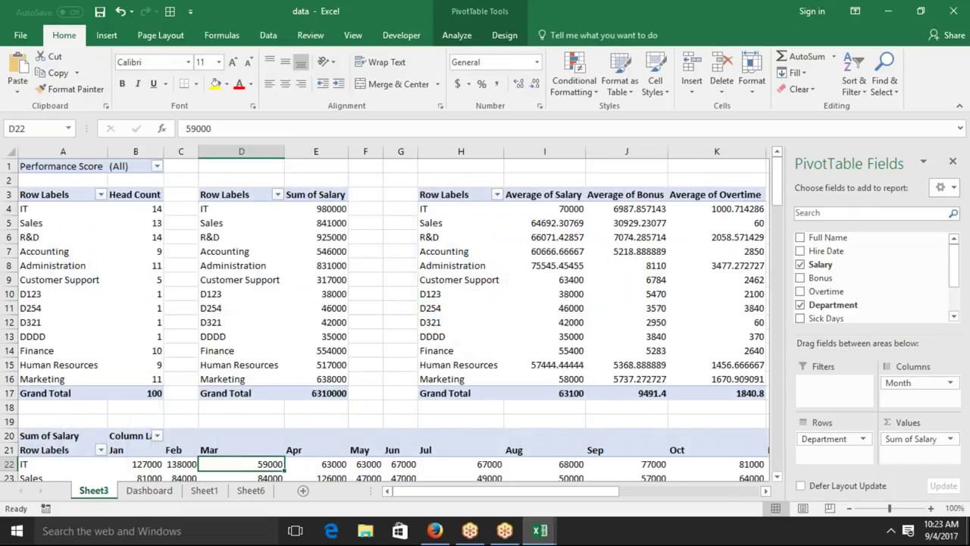
pyautogui.click(106, 35)
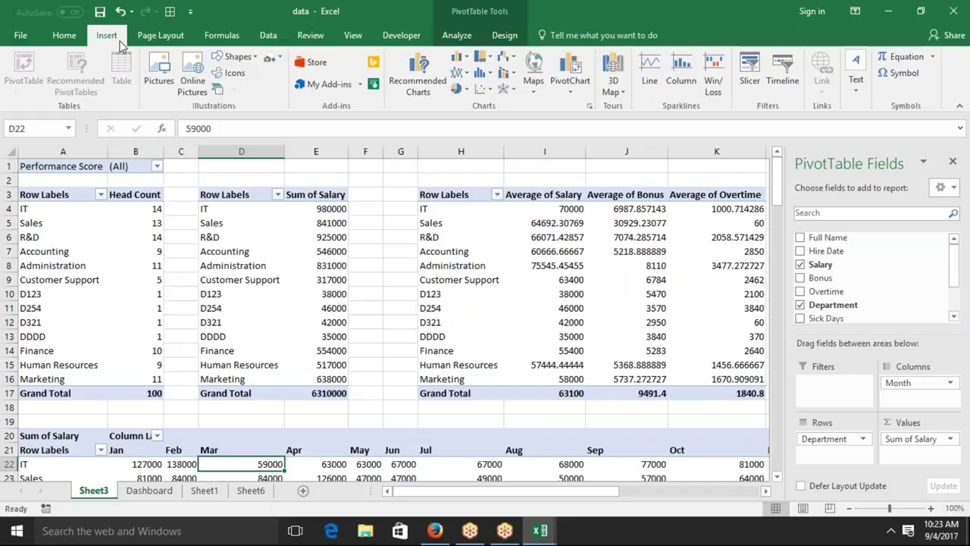
pyautogui.click(459, 69)
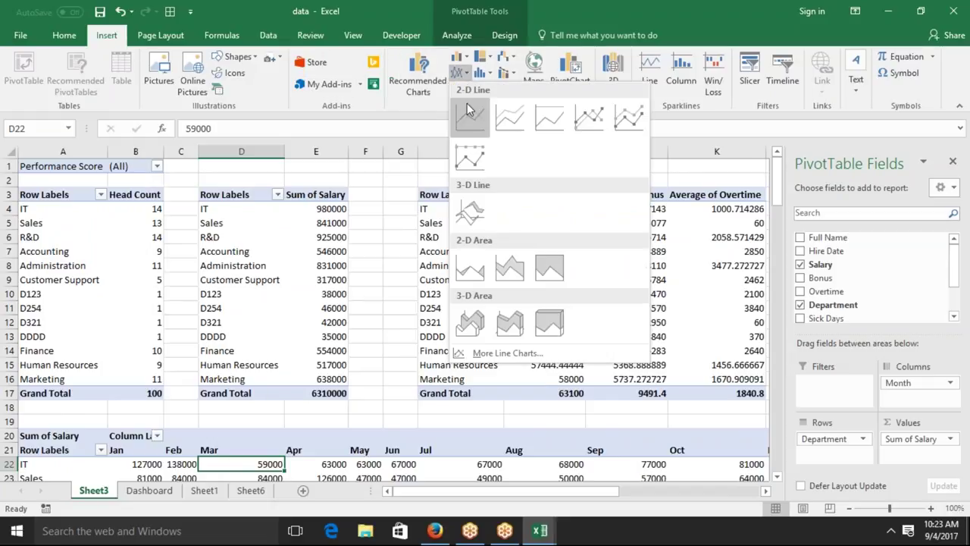
pyautogui.click(467, 106)
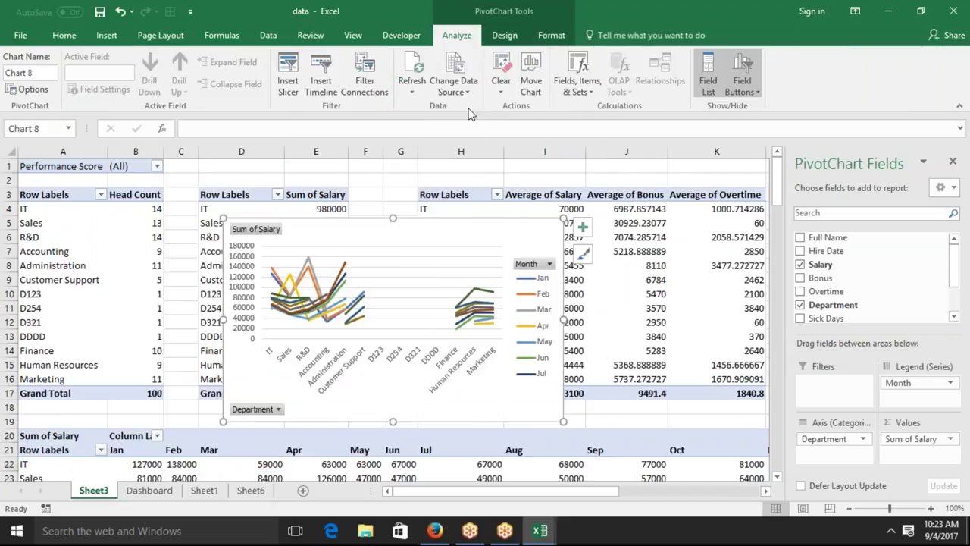
pyautogui.hotkey('ctrl', 'z')
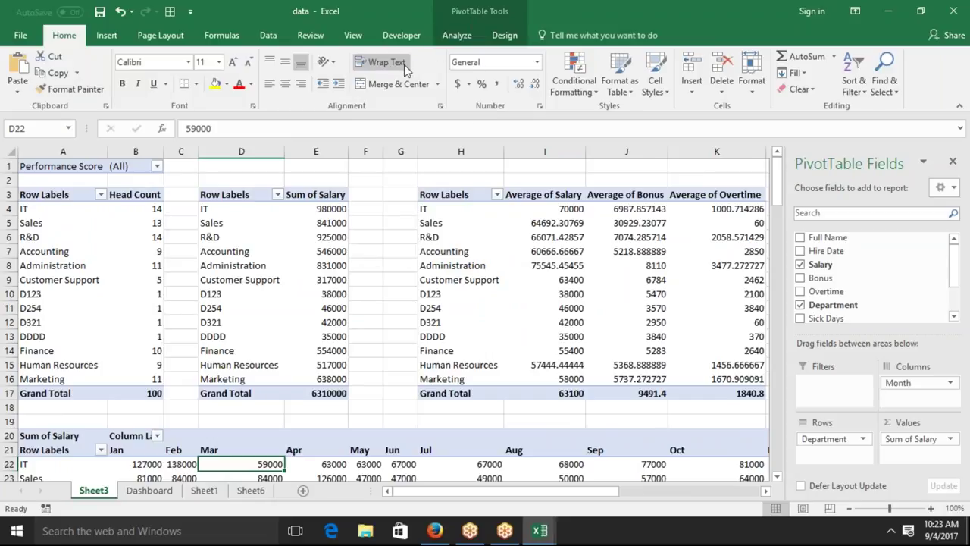
pyautogui.click(106, 35)
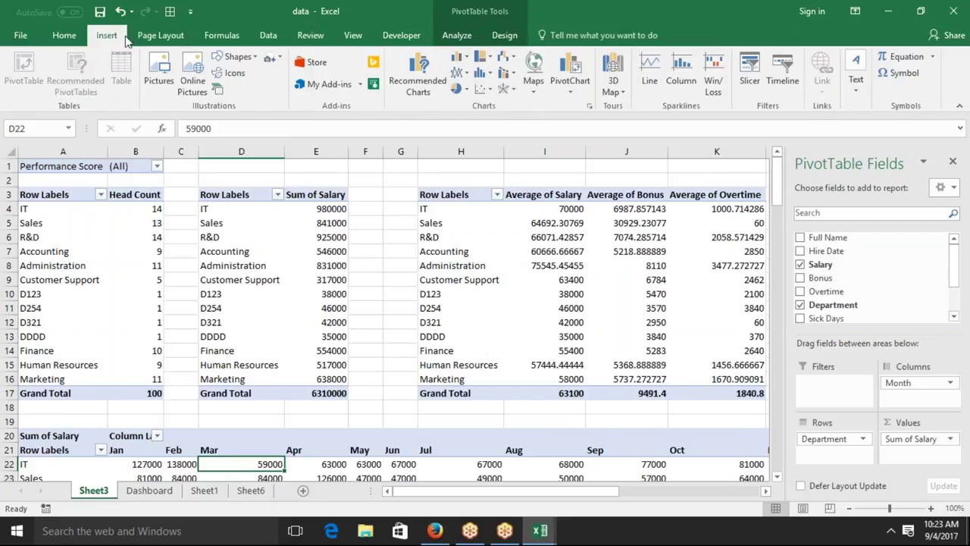
pyautogui.click(472, 58)
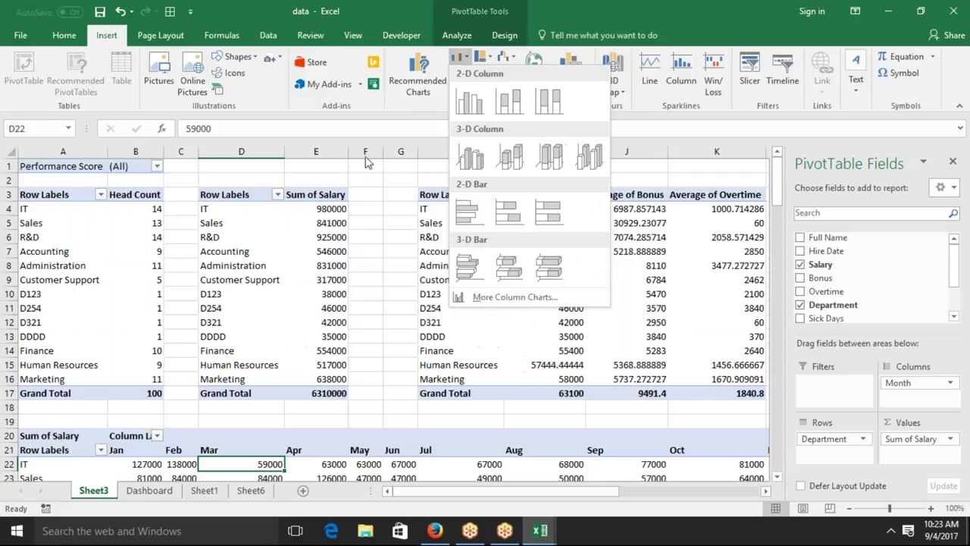
pyautogui.click(509, 104)
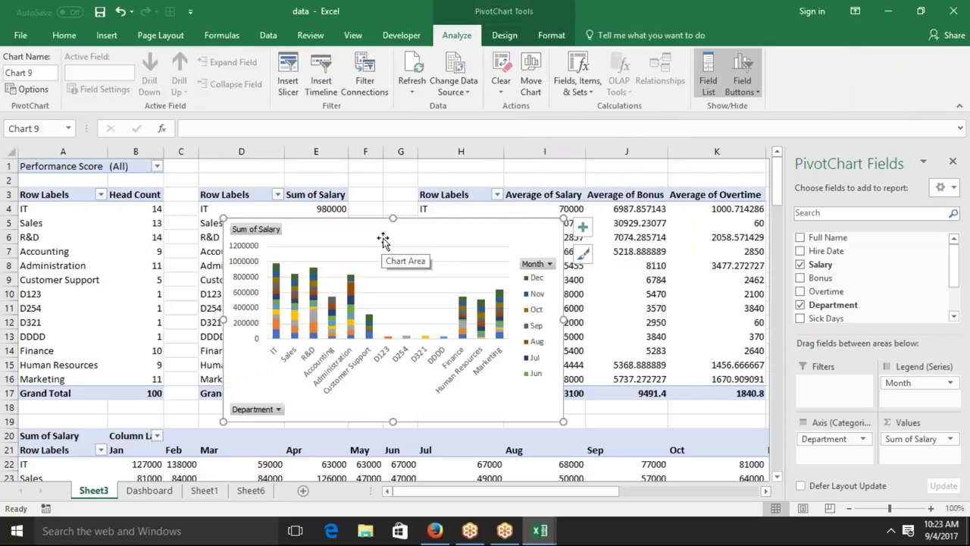
# Move the stacked chart to cell I16 on Dashboard, align it, and hide its field buttons
pyautogui.press('Delete')
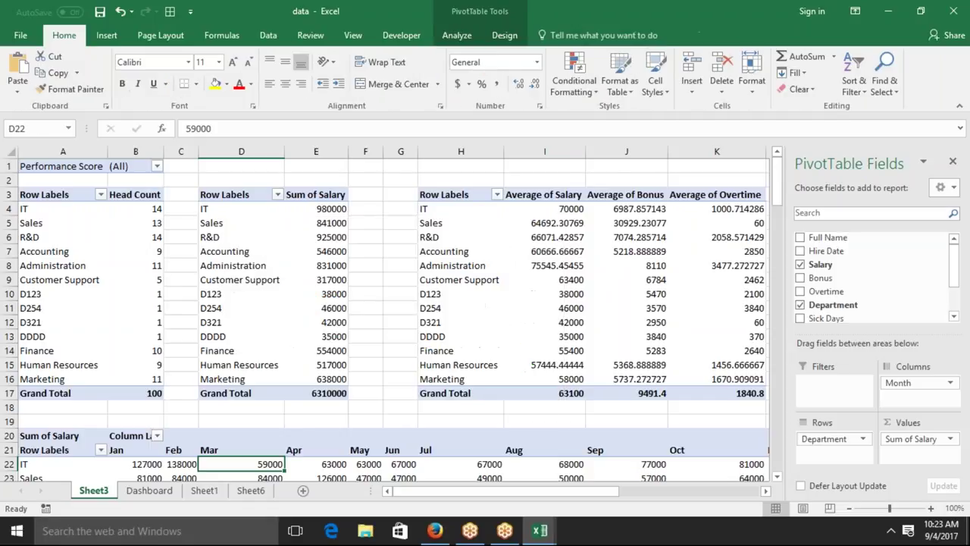
pyautogui.click(150, 490)
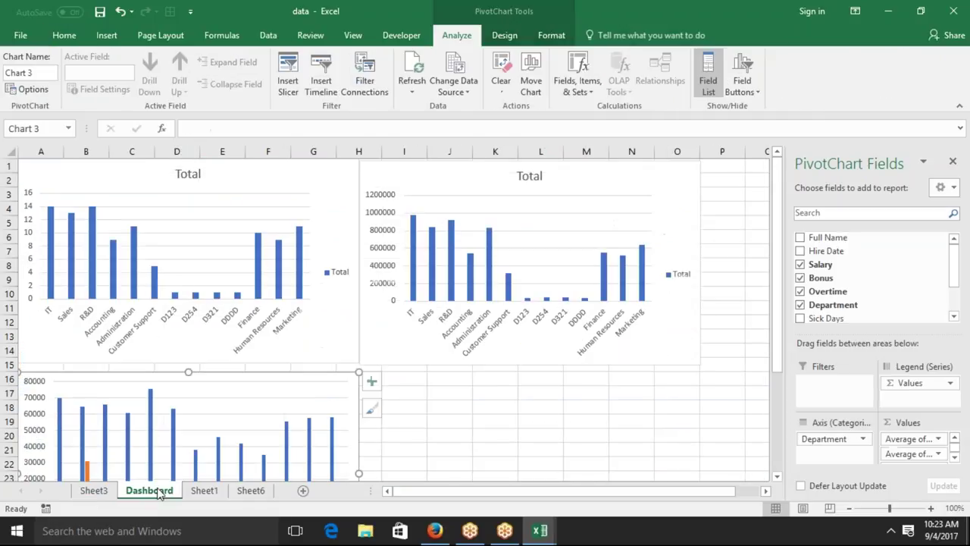
pyautogui.click(407, 381)
pyautogui.hotkey('ctrl', 'v')
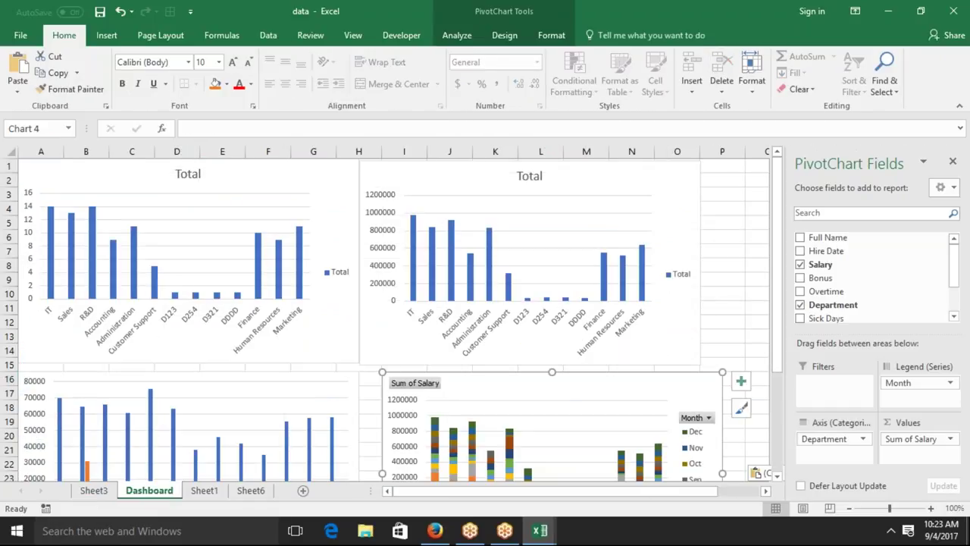
pyautogui.moveTo(382, 379); pyautogui.dragTo(367, 374)
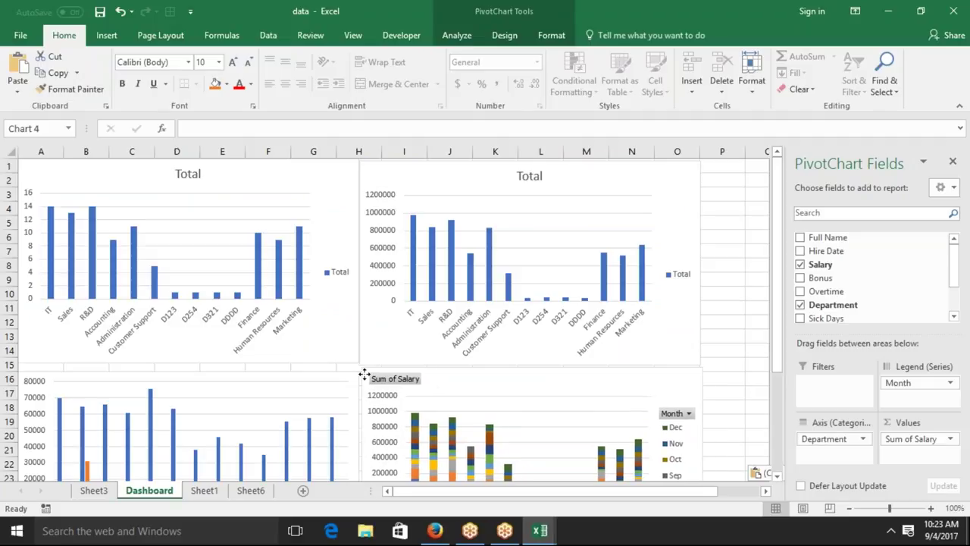
pyautogui.rightClick(388, 380)
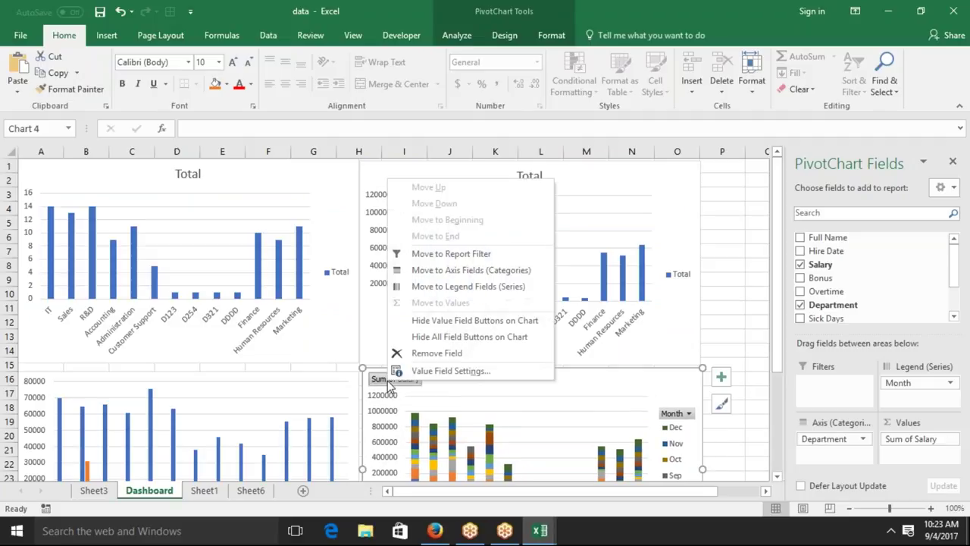
pyautogui.click(415, 337)
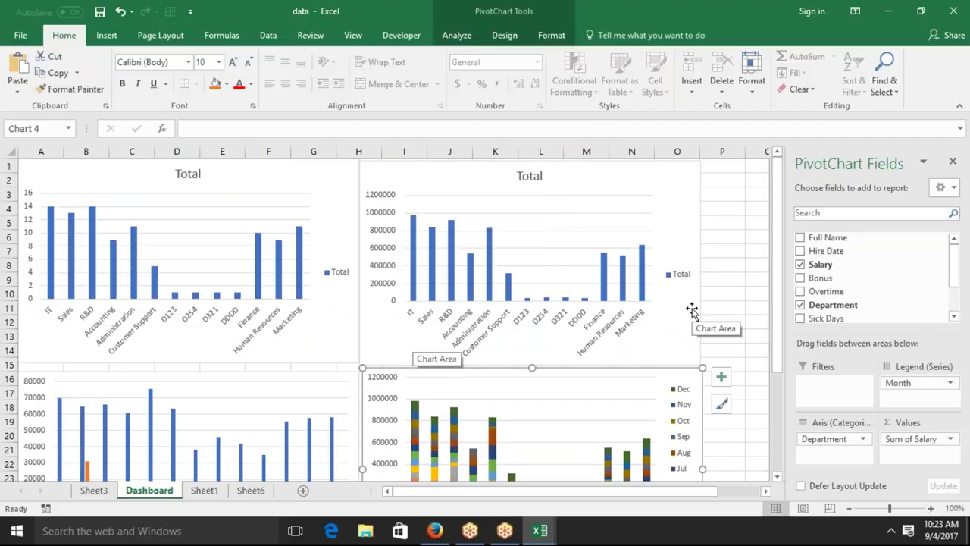
pyautogui.click(714, 292)
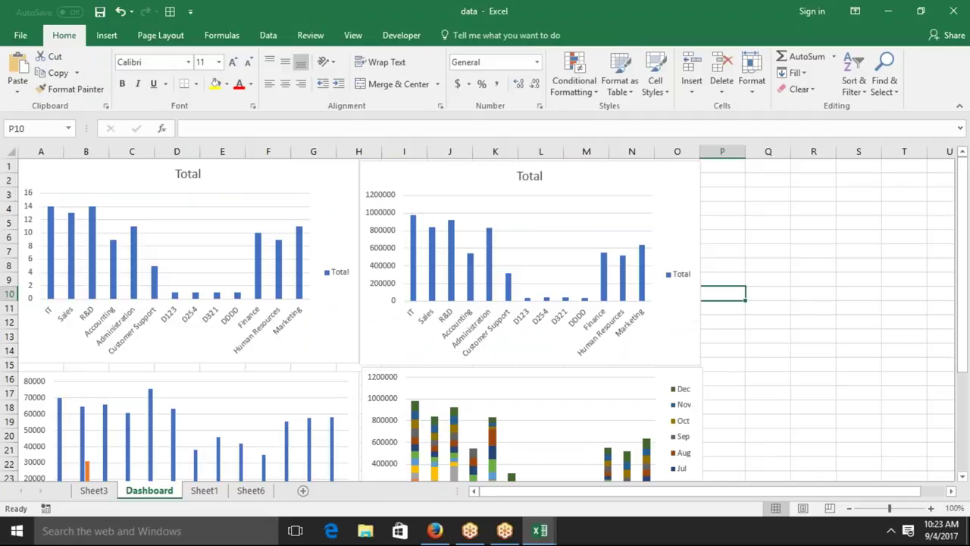
# Select the Department, Month, Performance and Sick Days slicers on Sheet3 and cut them
pyautogui.click(106, 492)
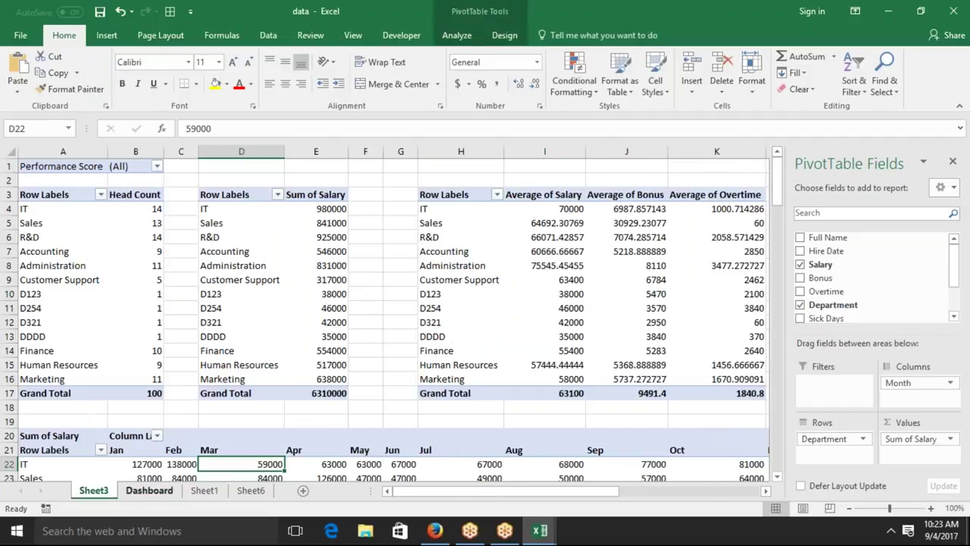
pyautogui.moveTo(727, 490); pyautogui.dragTo(833, 491)
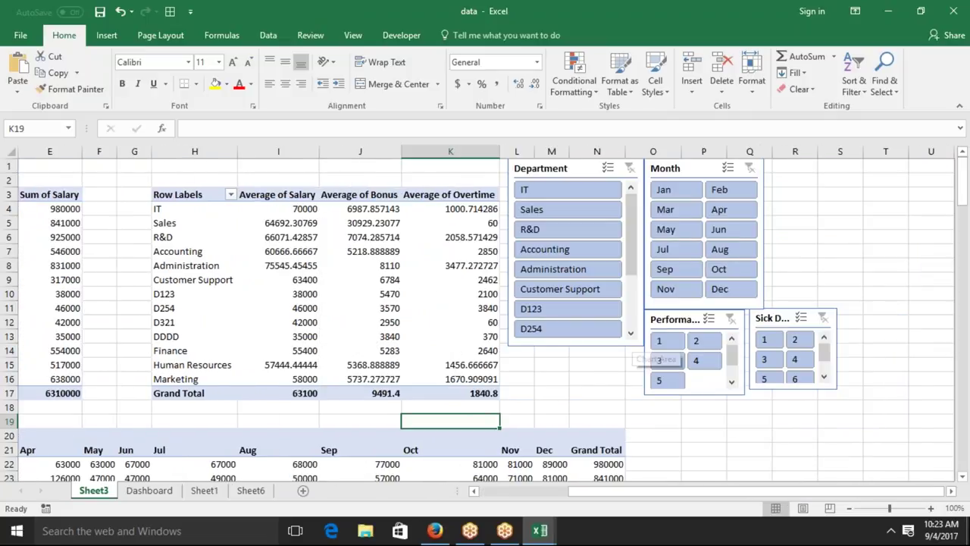
pyautogui.click(636, 343)
pyautogui.keyDown('ctrl'); pyautogui.click(688, 305); pyautogui.keyUp('ctrl')
pyautogui.keyDown('ctrl'); pyautogui.click(690, 315); pyautogui.keyUp('ctrl')
pyautogui.keyDown('ctrl'); pyautogui.click(783, 318); pyautogui.keyUp('ctrl')
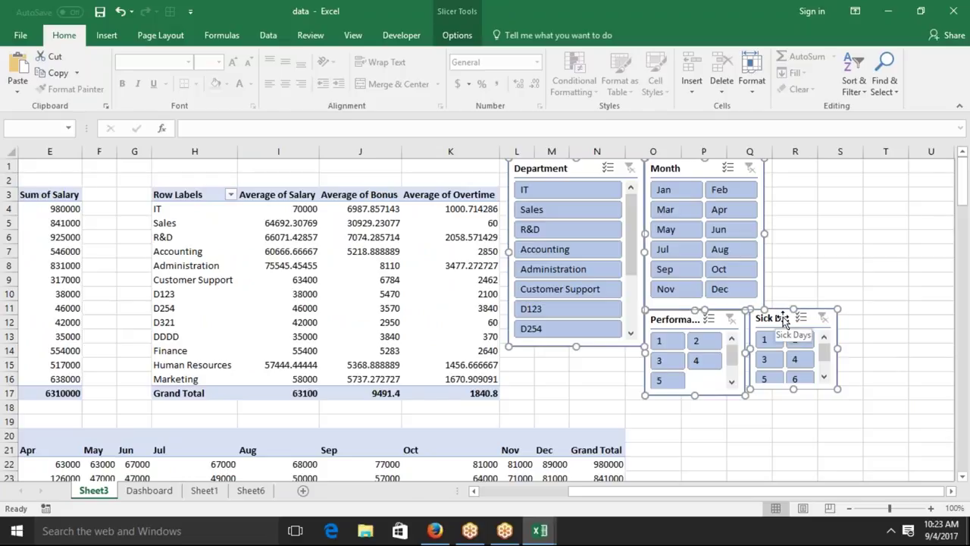
pyautogui.press('Delete')
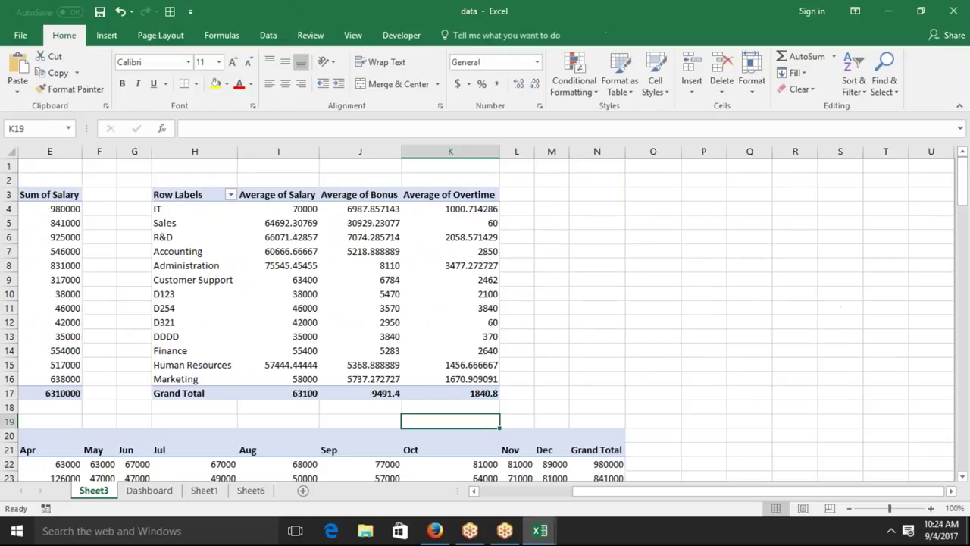
# Paste the four slicers at cell P1 on the Dashboard
pyautogui.click(149, 491)
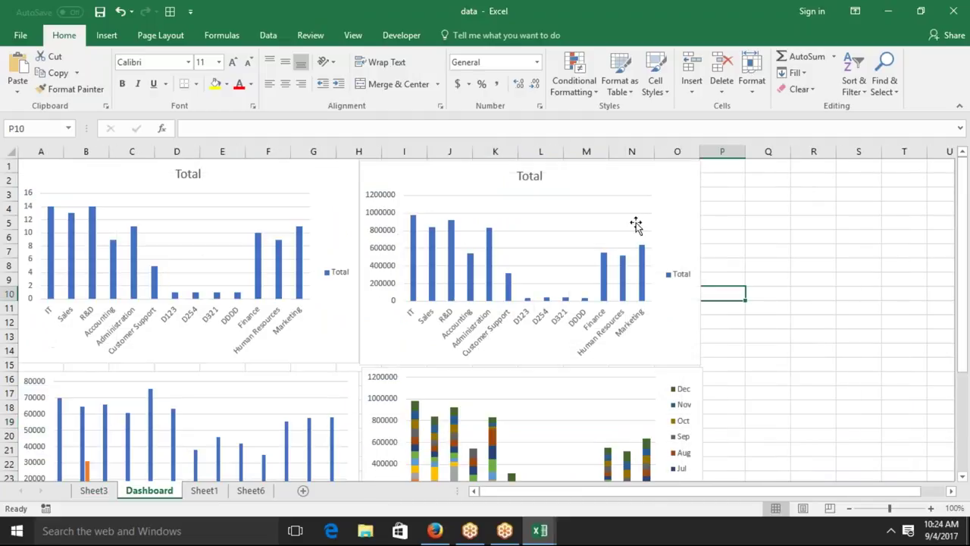
pyautogui.click(726, 165)
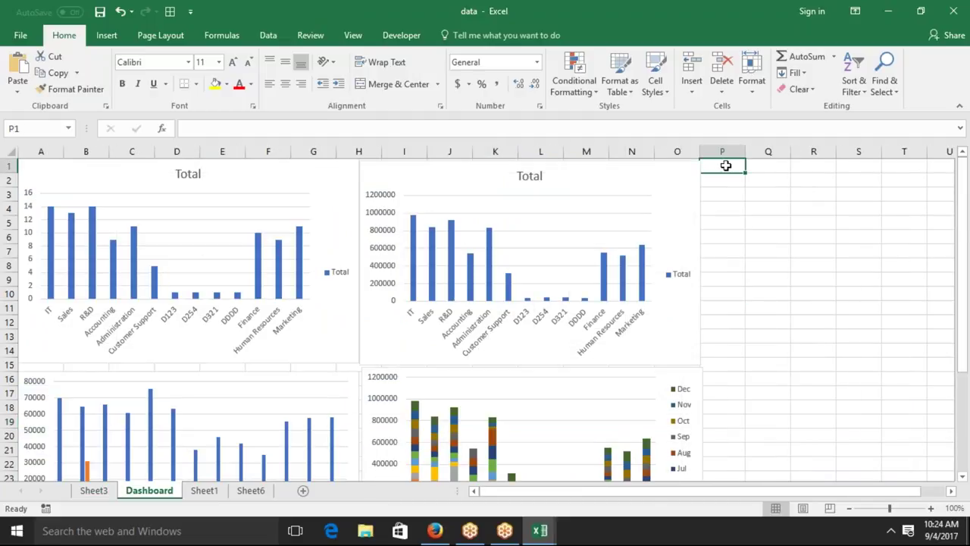
pyautogui.hotkey('ctrl', 'v')
# Select IT, Sales, R&D and Accounting together in the Department slicer
pyautogui.click(791, 390)
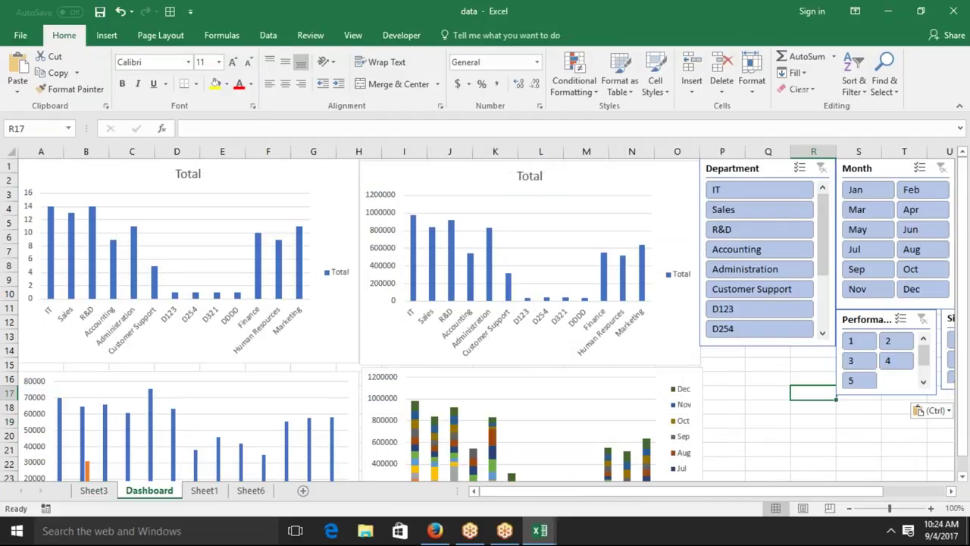
pyautogui.click(776, 196)
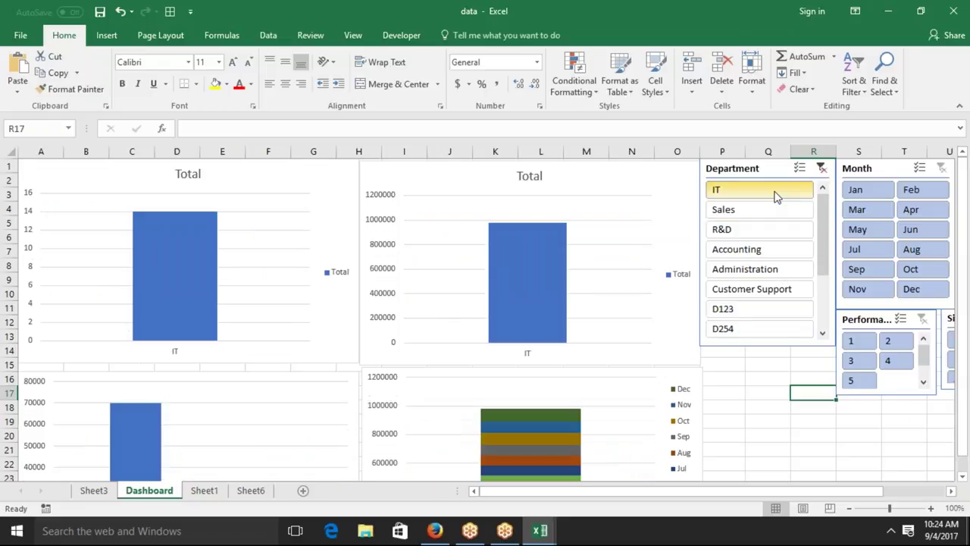
pyautogui.click(775, 213)
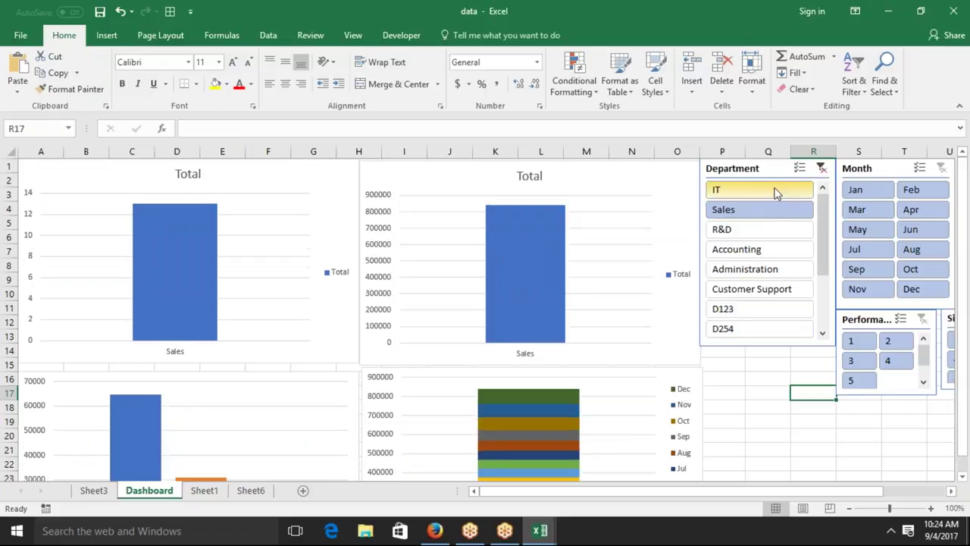
pyautogui.click(776, 194)
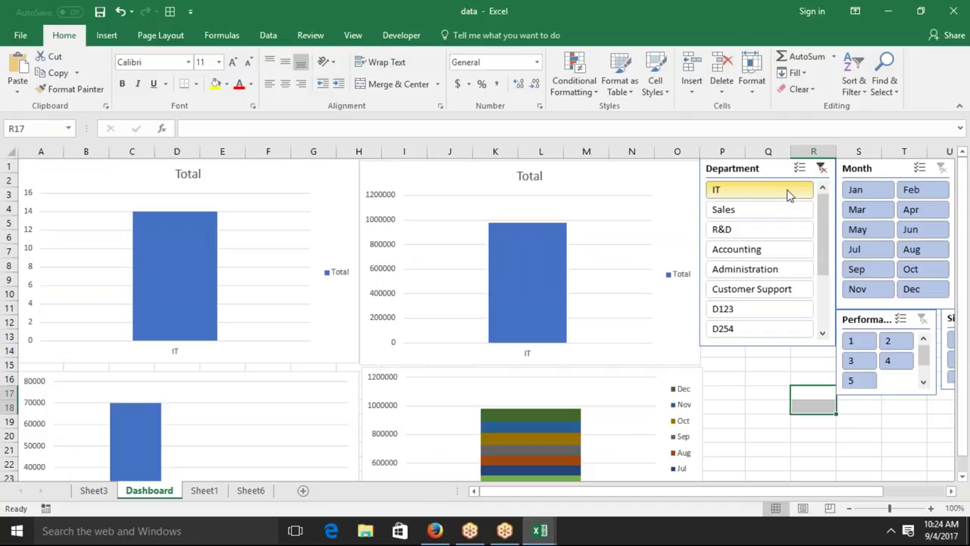
pyautogui.moveTo(776, 193); pyautogui.dragTo(789, 250)
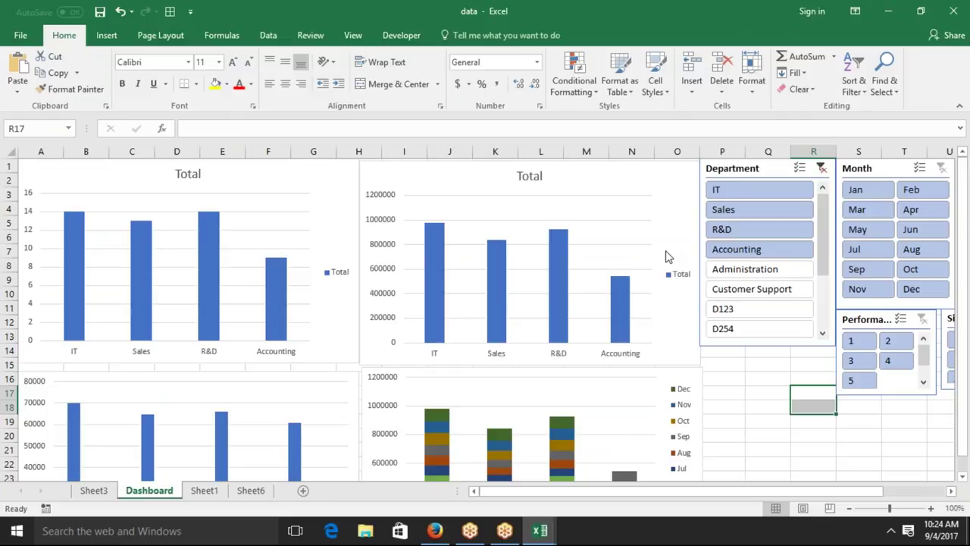
# Start browsing to open a workbook and go to the Users folder on drive D
pyautogui.click(23, 38)
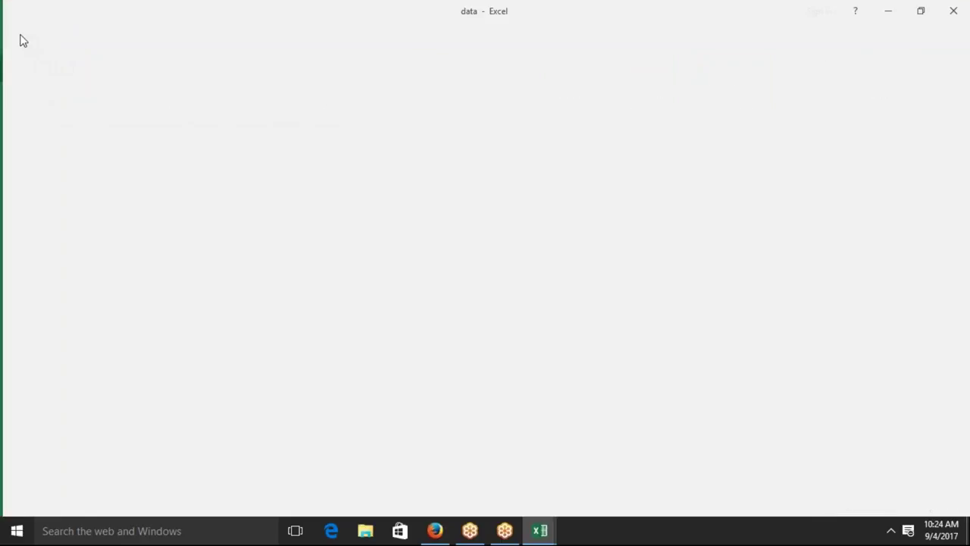
pyautogui.click(47, 126)
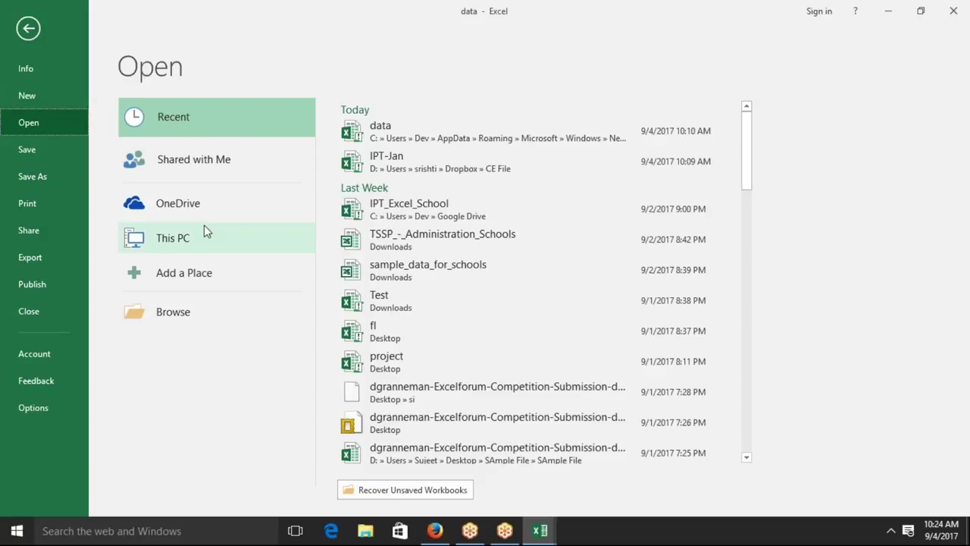
pyautogui.click(161, 317)
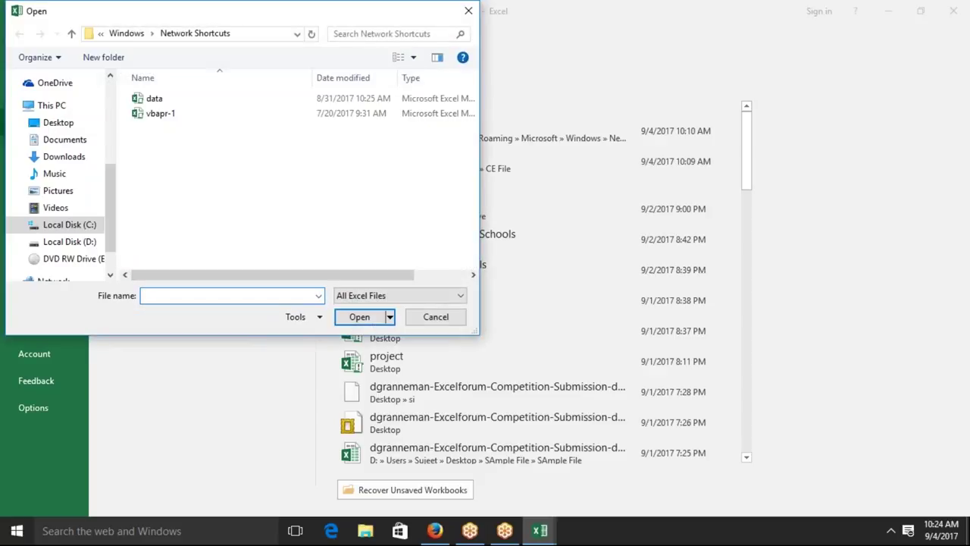
pyautogui.click(82, 252)
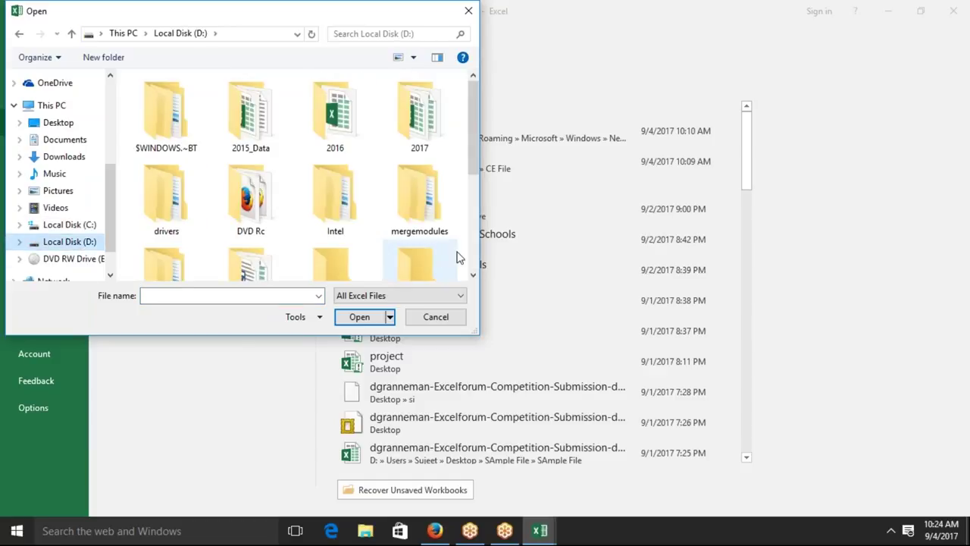
pyautogui.scroll(-5, 477, 255)
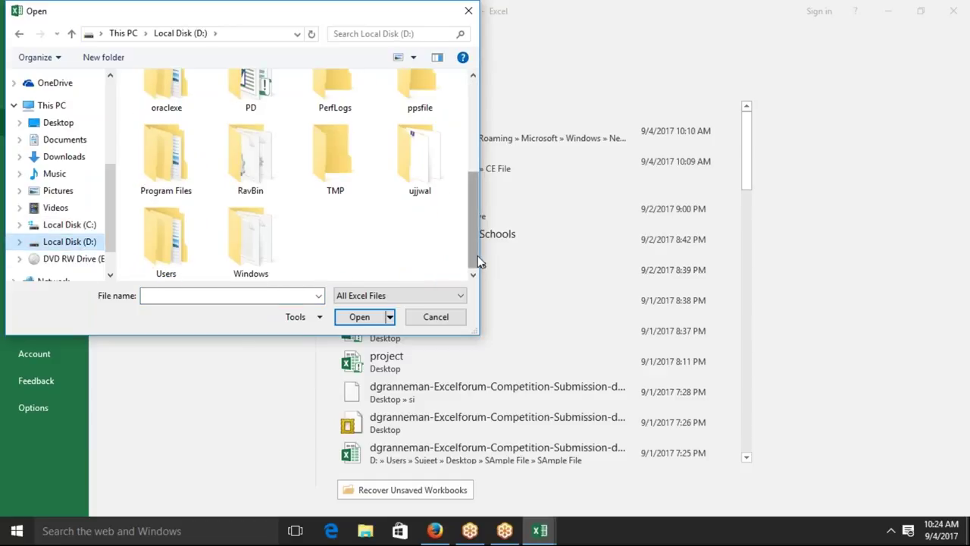
pyautogui.doubleClick(189, 247)
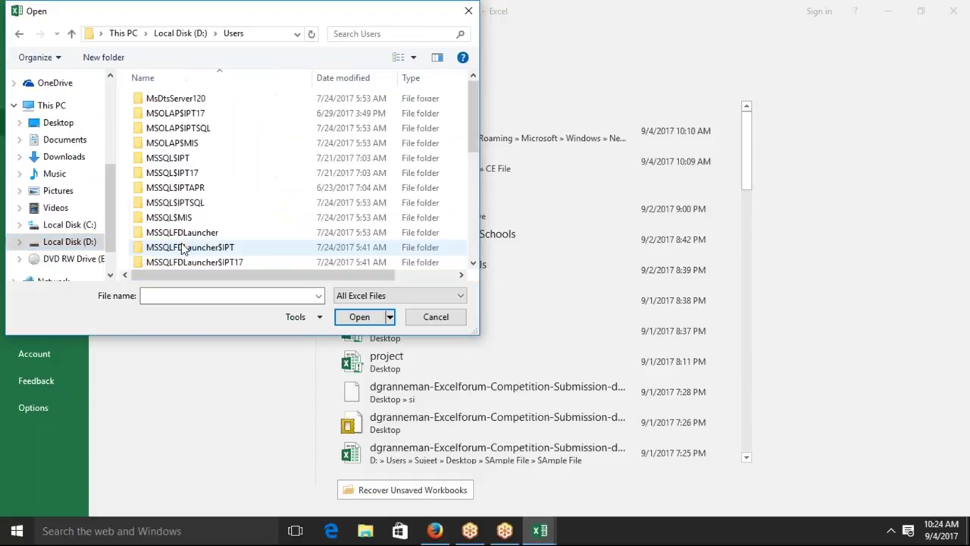
# Go through the user's Desktop, New folder and Dashboard folders and open 1.Pivot Tables and Dashboards
pyautogui.click(473, 263)
pyautogui.click(473, 263)
pyautogui.click(472, 263)
pyautogui.moveTo(473, 263); pyautogui.dragTo(475, 262)
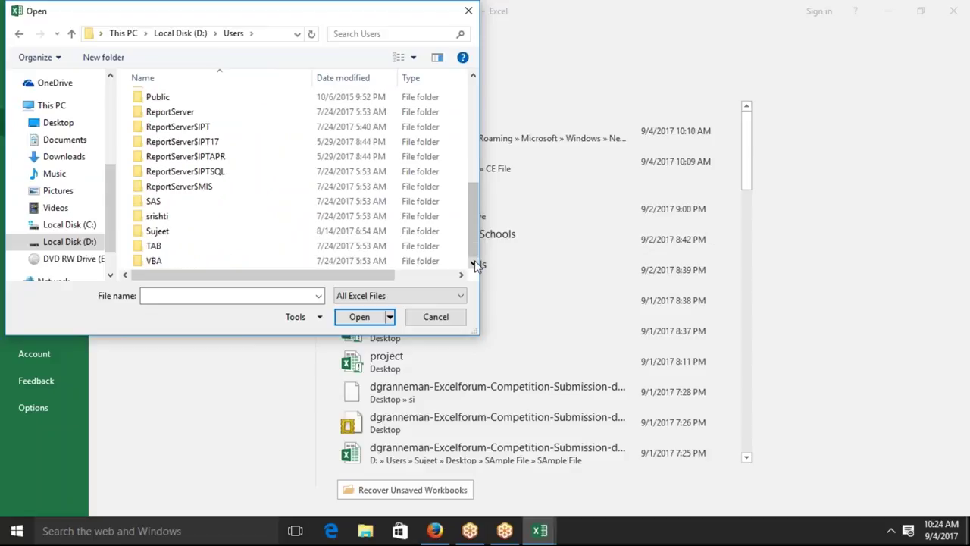
pyautogui.click(288, 218)
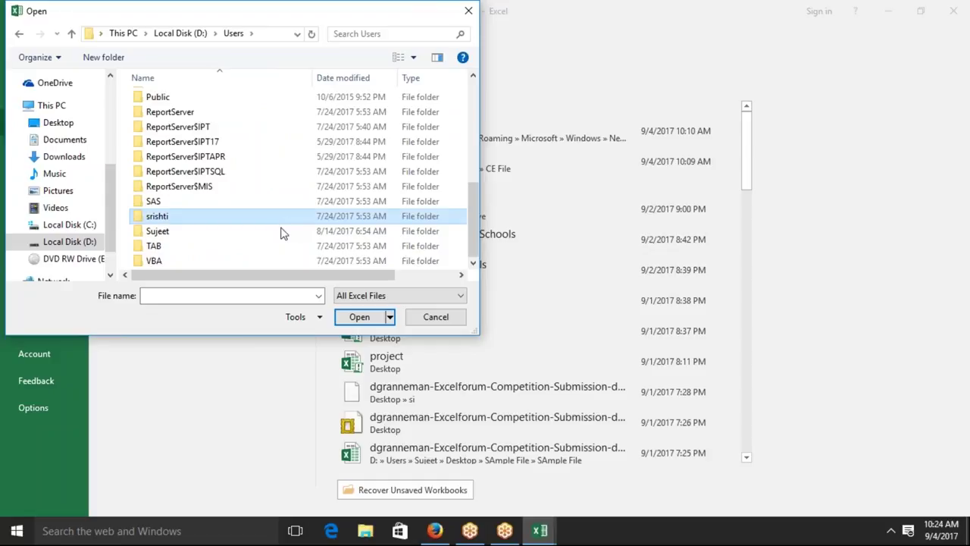
pyautogui.doubleClick(267, 233)
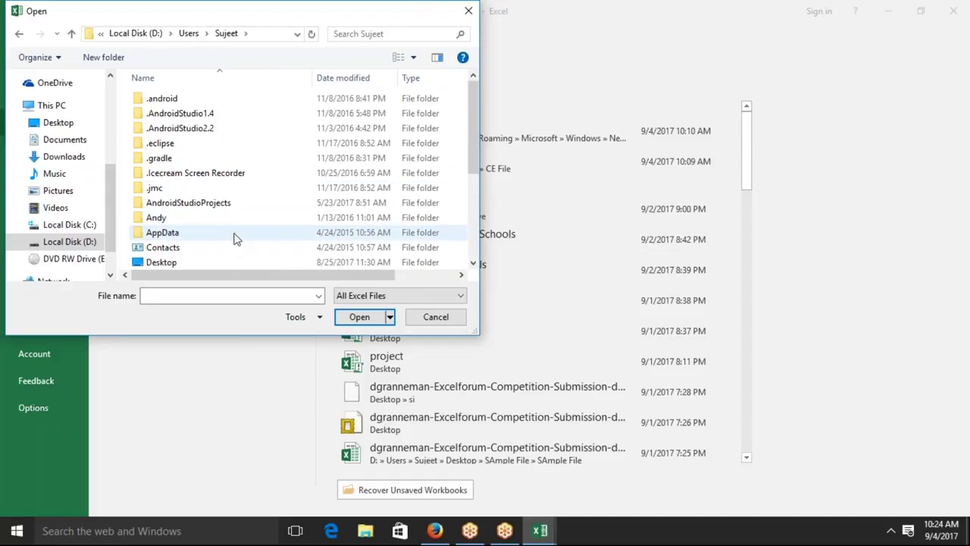
pyautogui.doubleClick(222, 263)
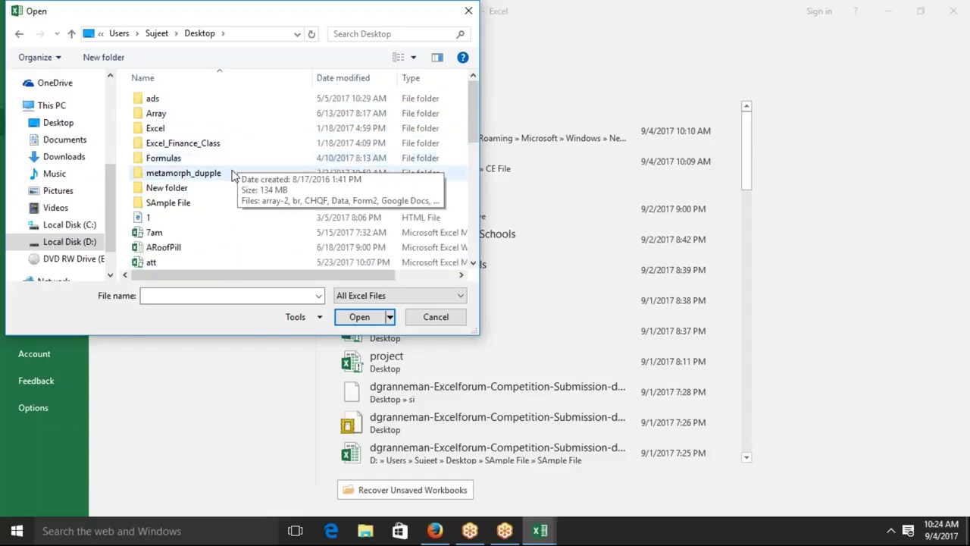
pyautogui.click(204, 189)
pyautogui.doubleClick(204, 188)
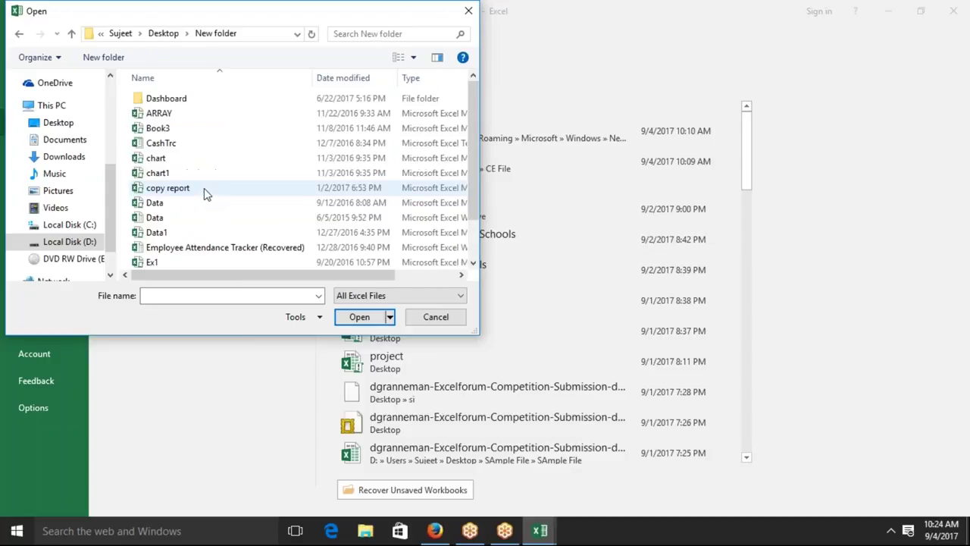
pyautogui.doubleClick(166, 98)
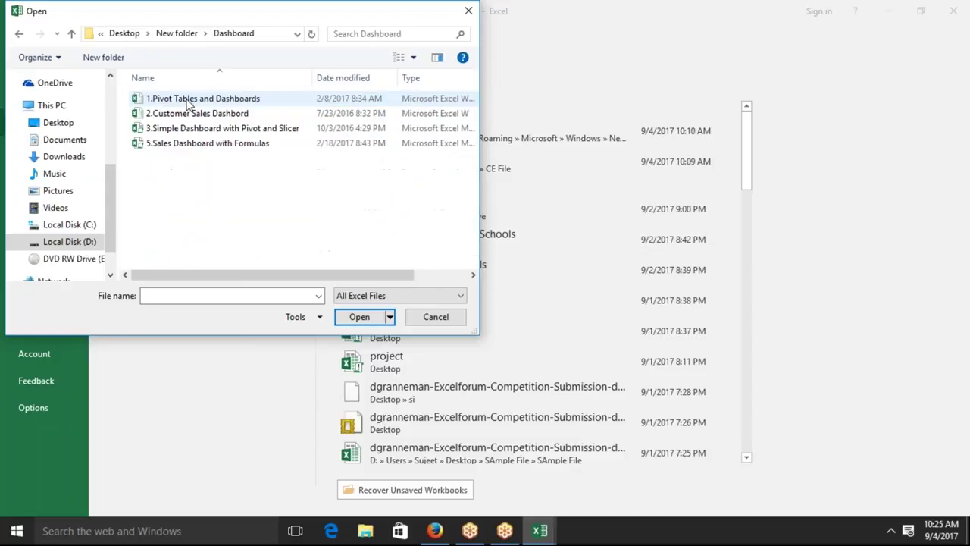
pyautogui.click(203, 101)
pyautogui.doubleClick(202, 104)
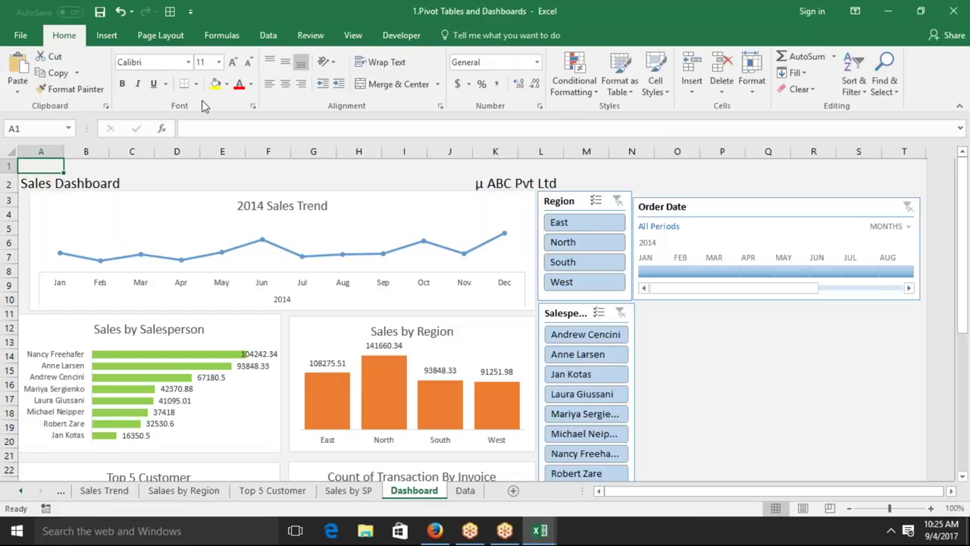
# Filter the Sales Dashboard to January, then February 2014, and to South, then North region
pyautogui.click(666, 270)
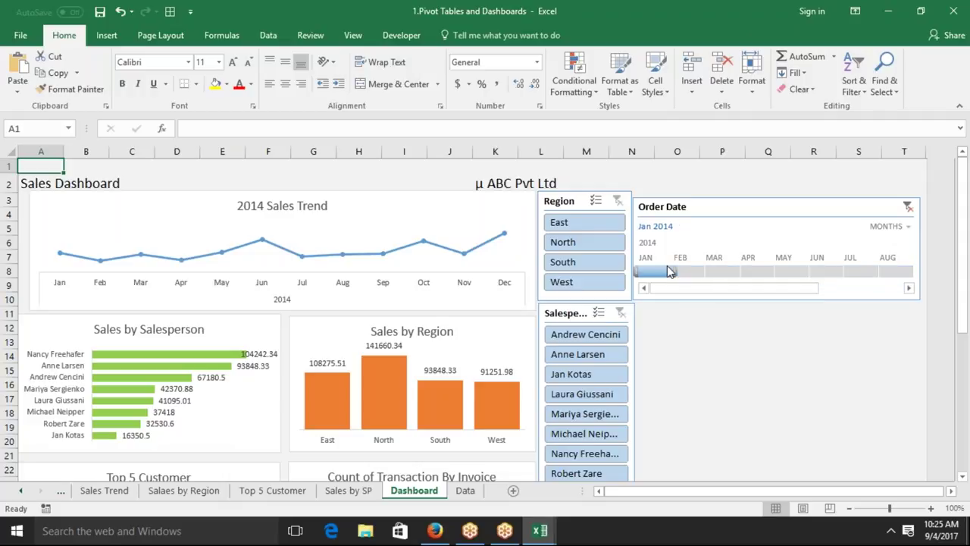
pyautogui.click(688, 270)
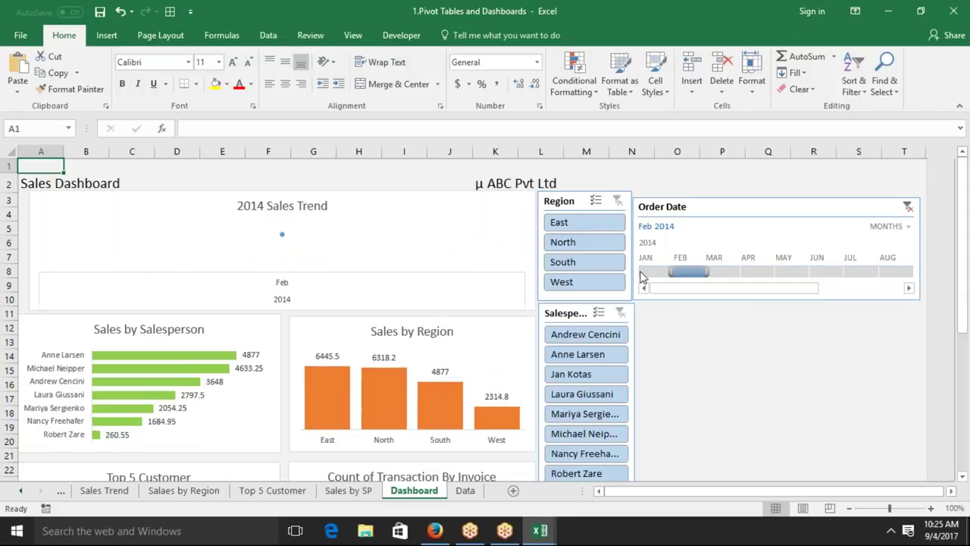
pyautogui.click(613, 273)
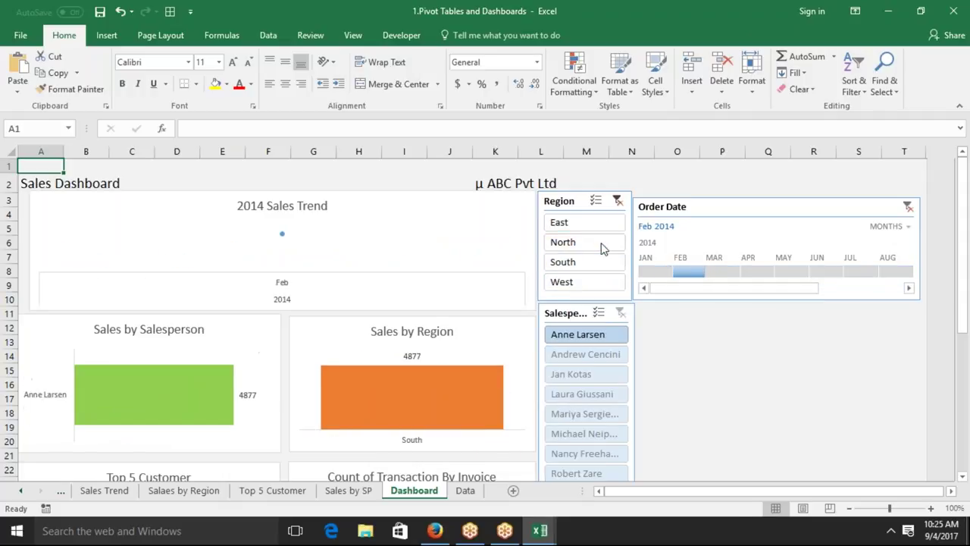
pyautogui.click(603, 243)
# Clear the Region and Order Date filters to show all periods, then close the dashboard workbook
pyautogui.click(618, 204)
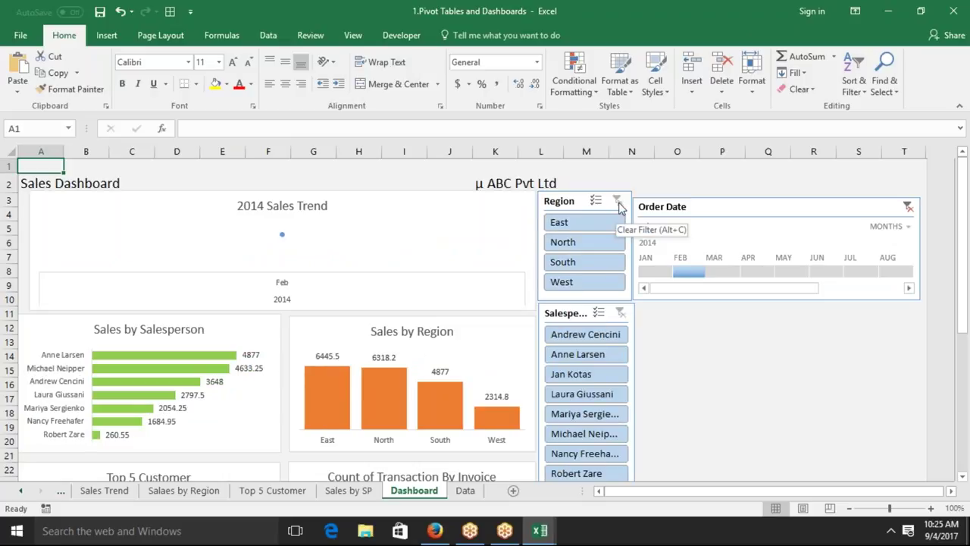
pyautogui.click(918, 224)
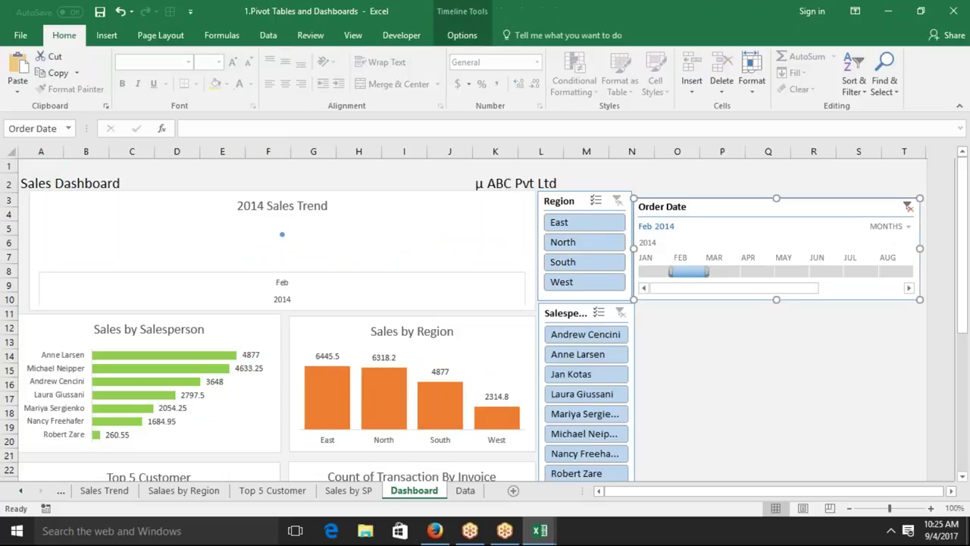
pyautogui.click(908, 206)
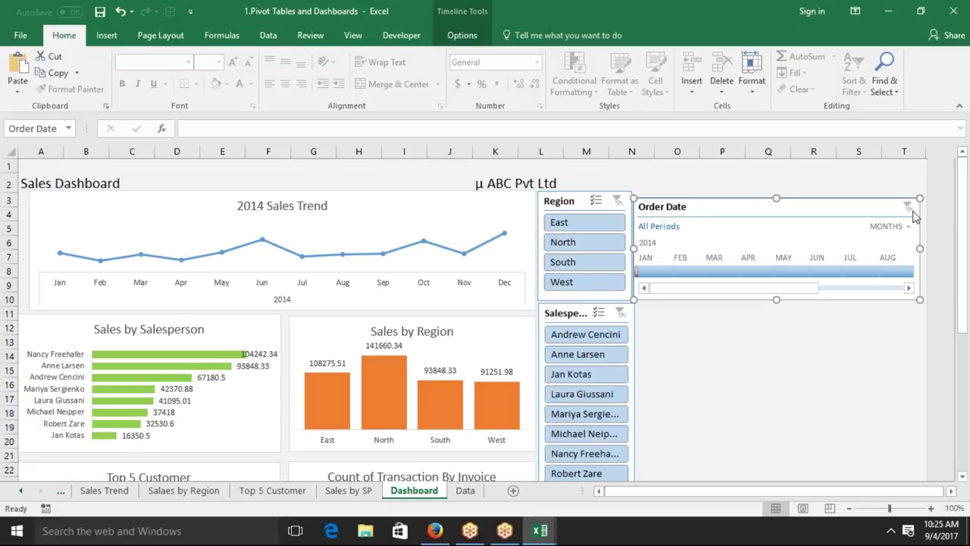
pyautogui.click(953, 11)
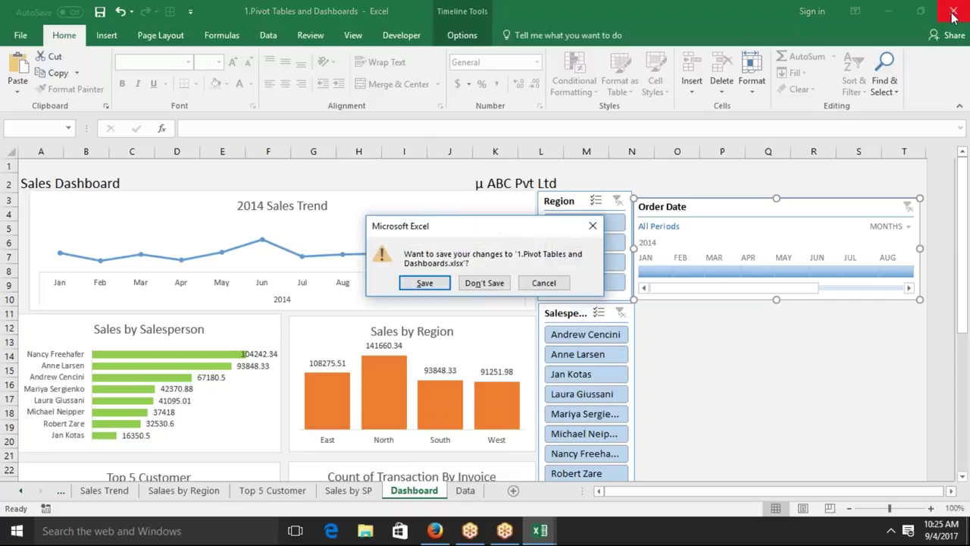
# Discard the dashboard changes and, in Firefox, move the YouTube tab after the movie page
pyautogui.click(494, 283)
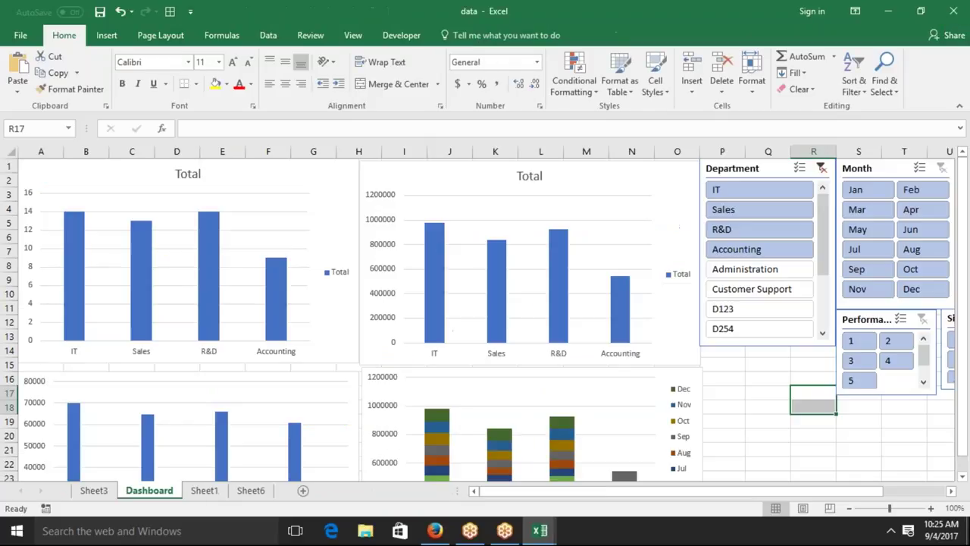
pyautogui.click(436, 531)
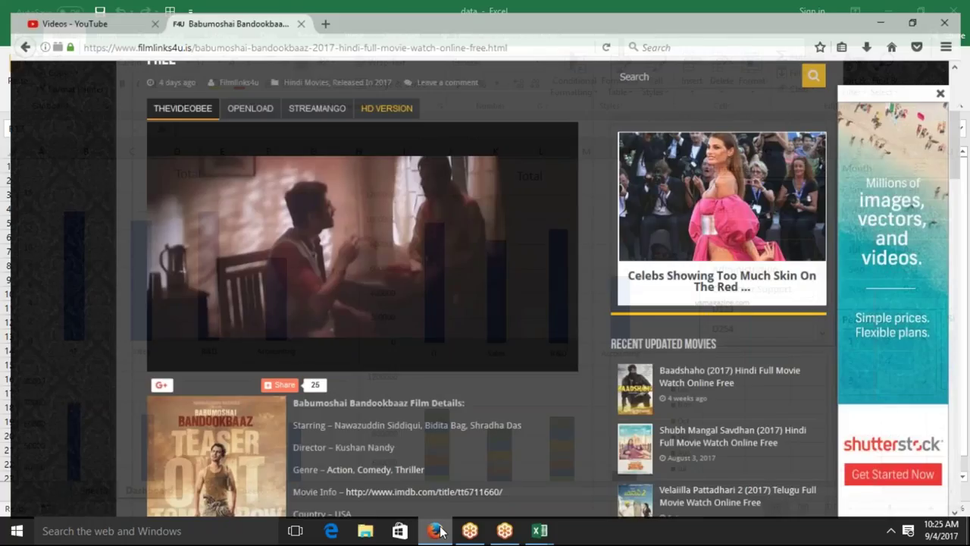
pyautogui.moveTo(76, 10); pyautogui.dragTo(314, 11)
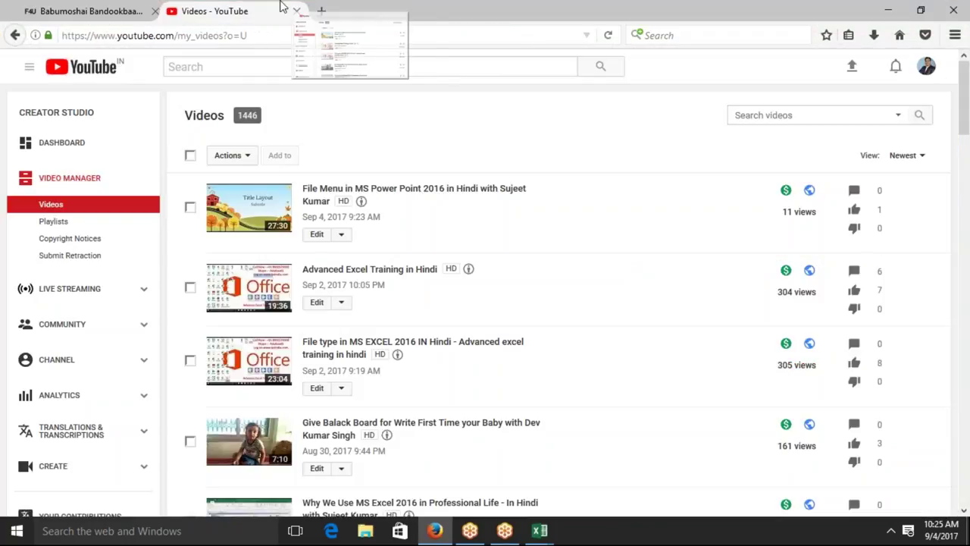
# Load gmail.com in a new Firefox tab, then show the Windows desktop
pyautogui.click(319, 11)
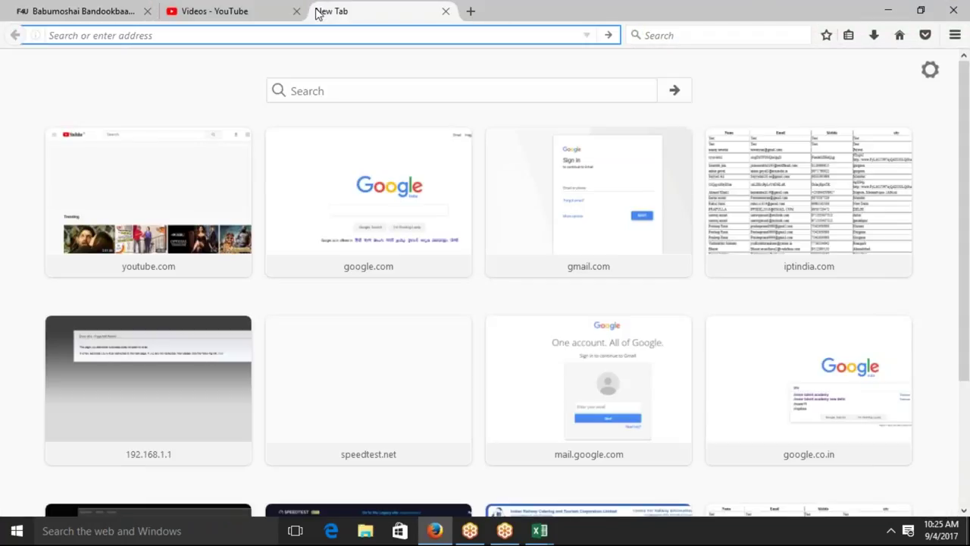
pyautogui.write('gmail.com/')
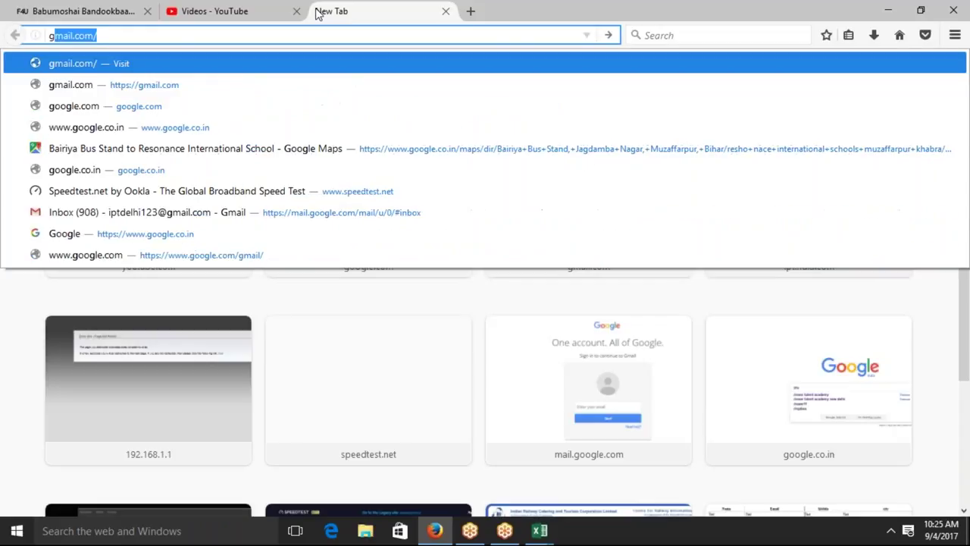
pyautogui.press('Return')
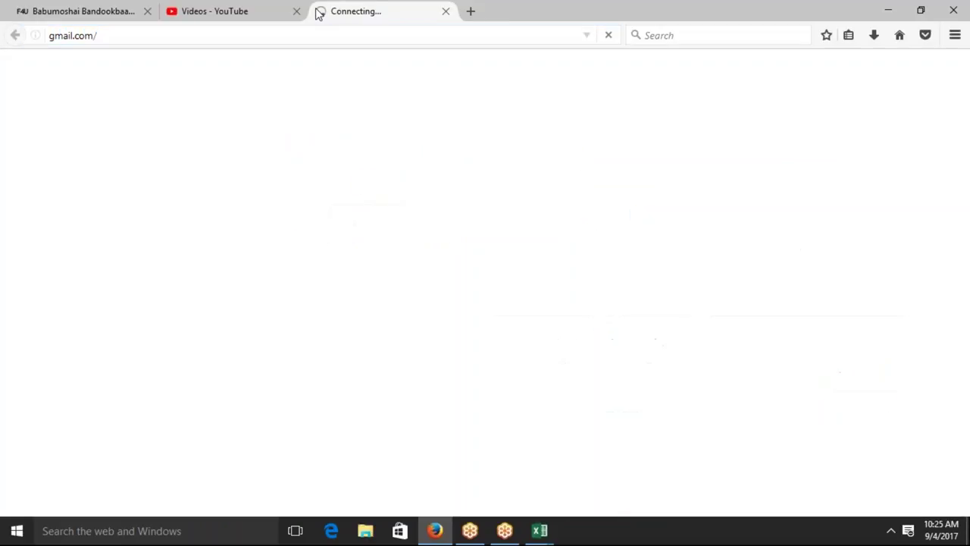
pyautogui.press('super+d')
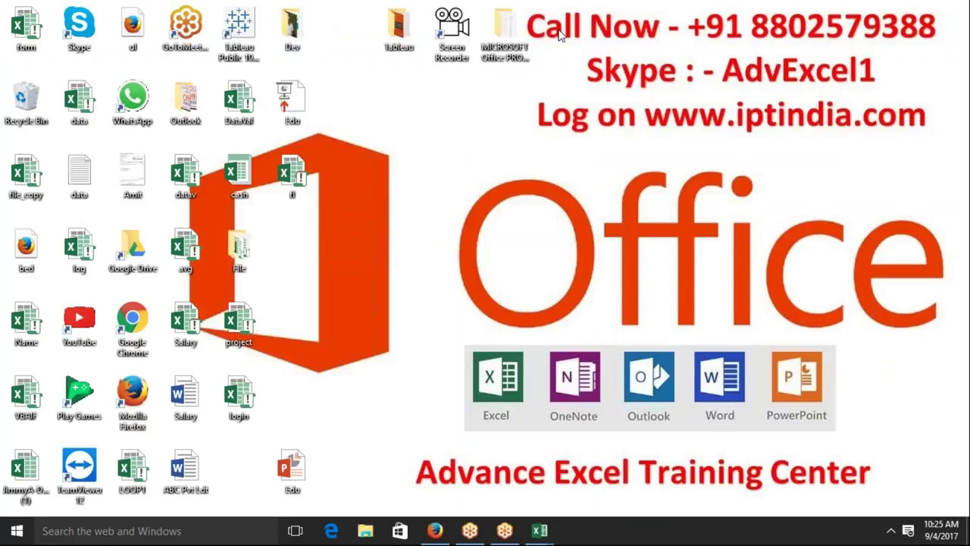